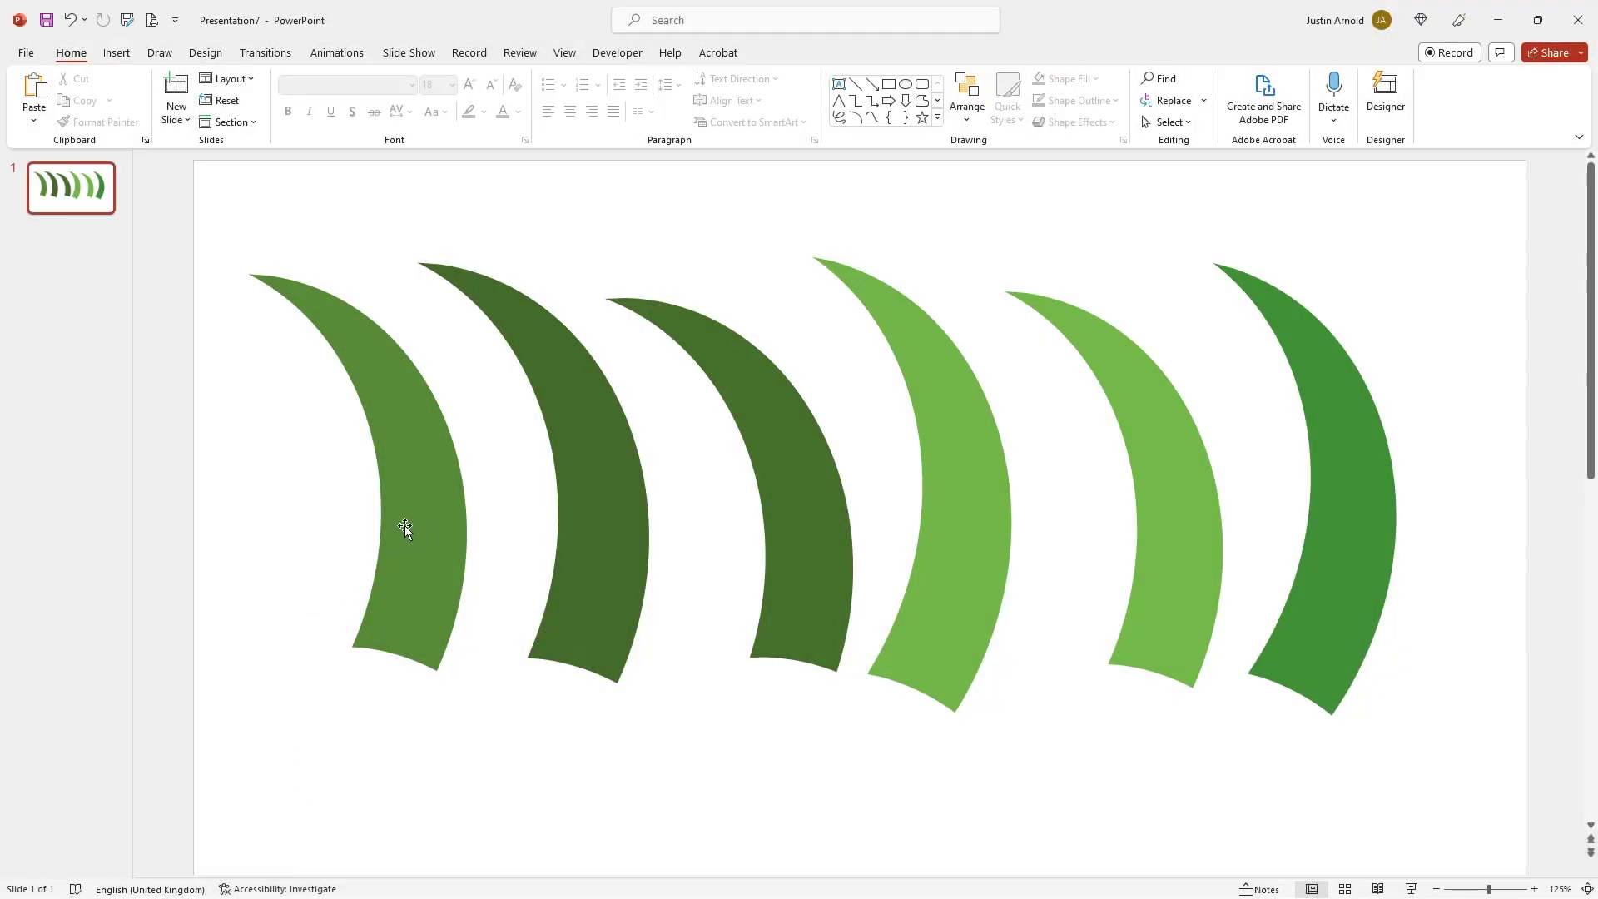
Isolate the leftmost leaf by moving it slightly down and left, and shift the other five leaves together to the right
left_click_drag(416, 550, 370, 573)
left_click(637, 457)
left_click(783, 468, "shift")
left_click(941, 468, "shift")
left_click(1174, 462, "shift")
left_click(1347, 457, "shift")
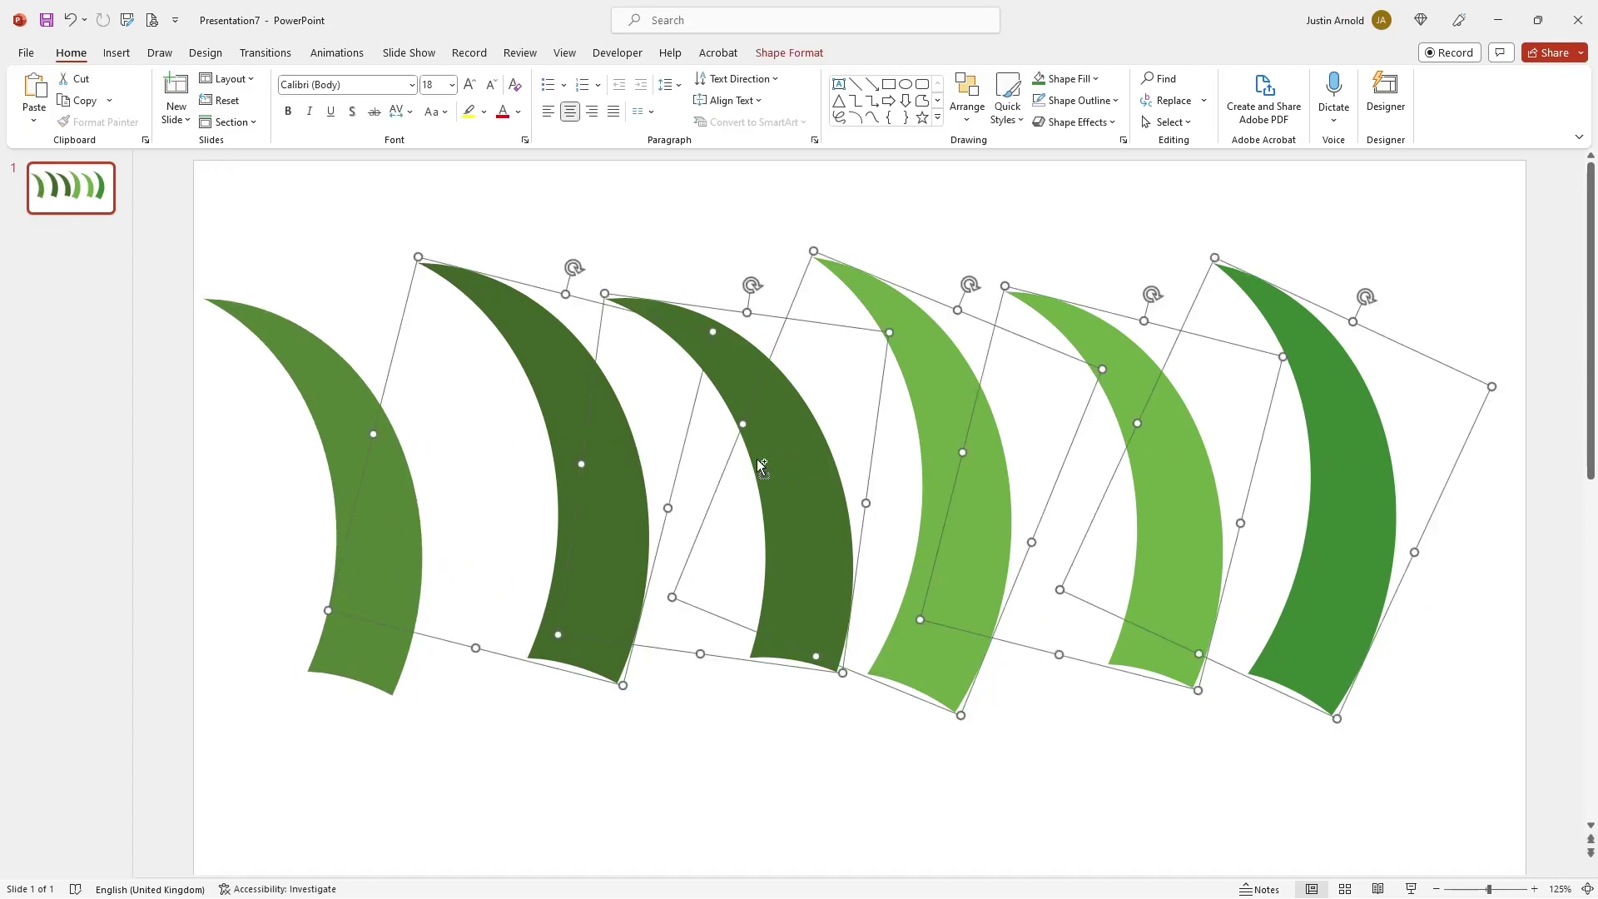
left_click_drag(601, 446, 833, 455)
left_click(583, 456)
Add a Spin emphasis animation and a Grow/Shrink emphasis animation to the isolated leftmost leaf
left_click(438, 458)
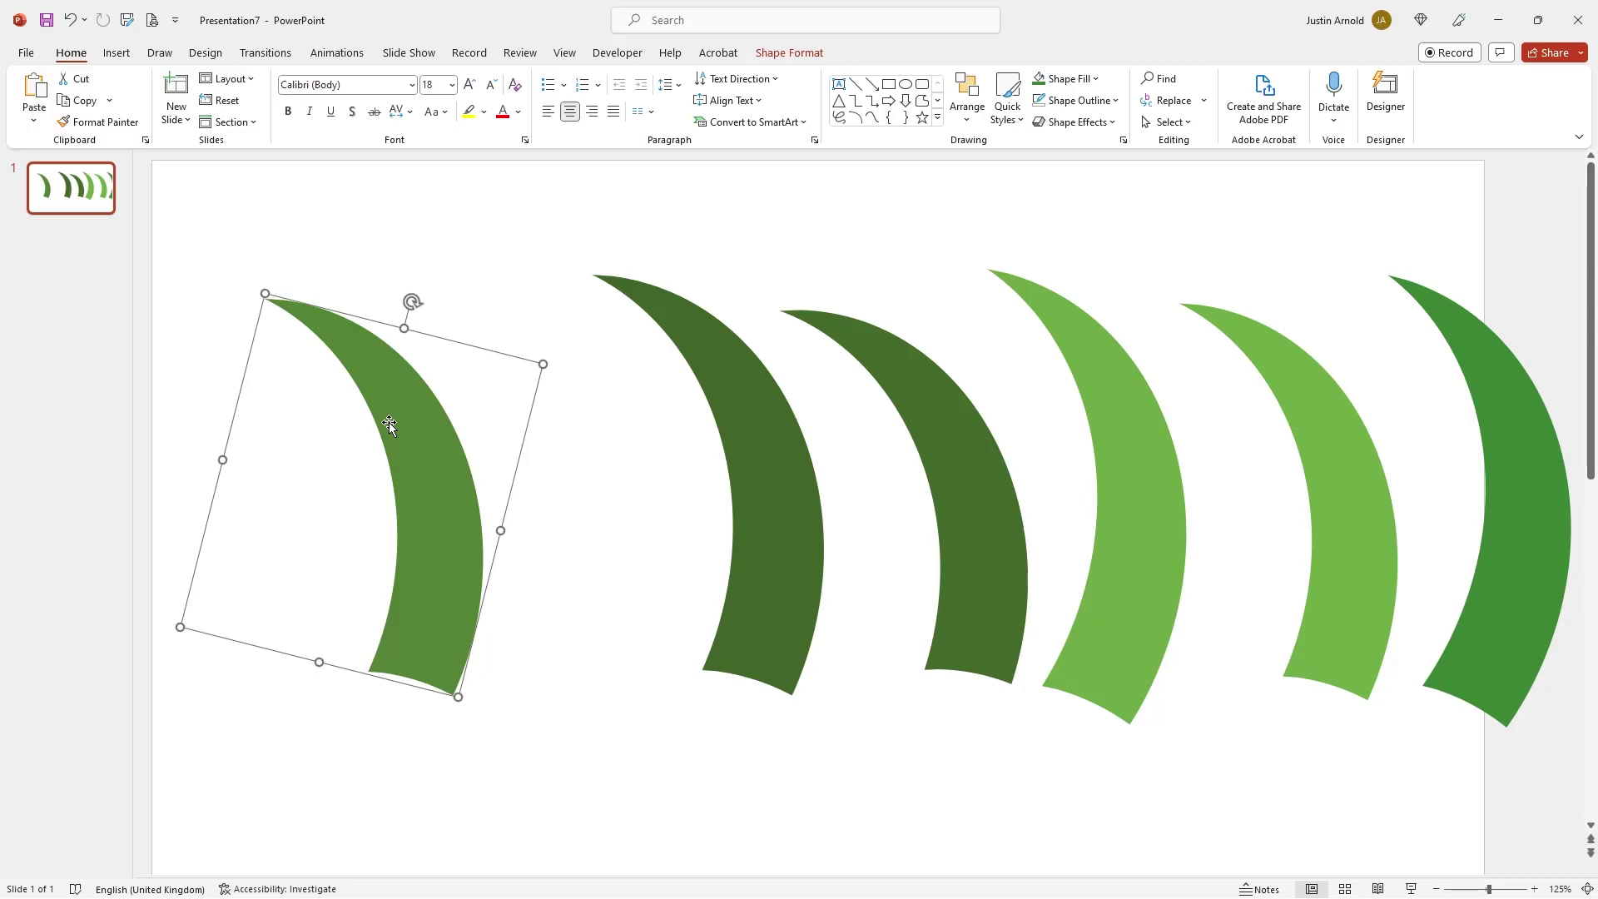
left_click(345, 49)
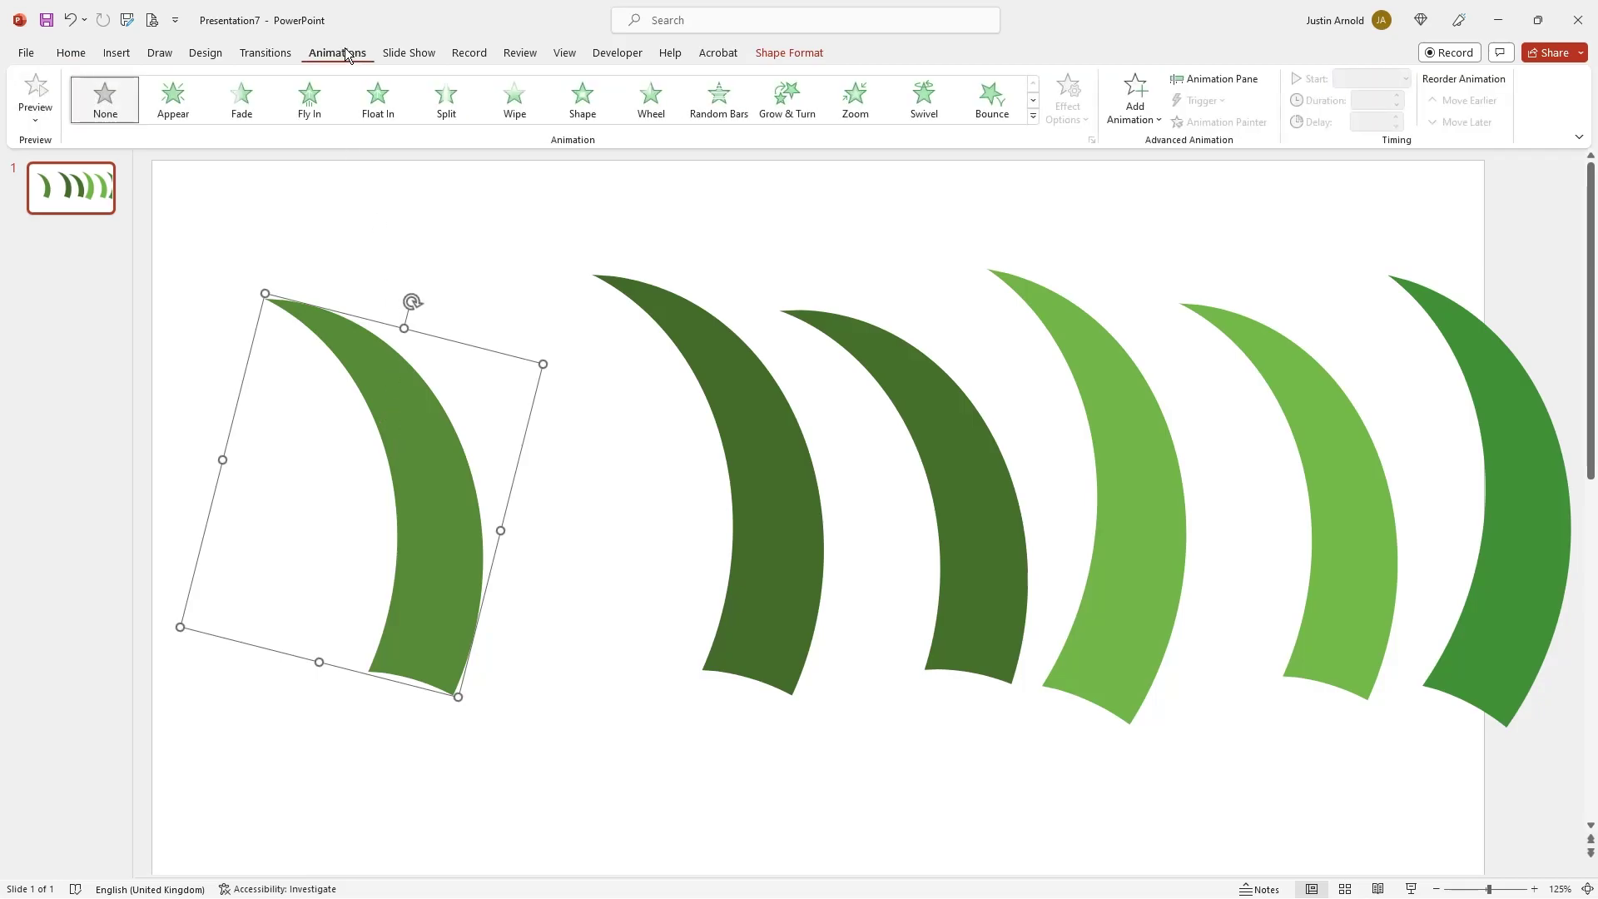
left_click(1144, 119)
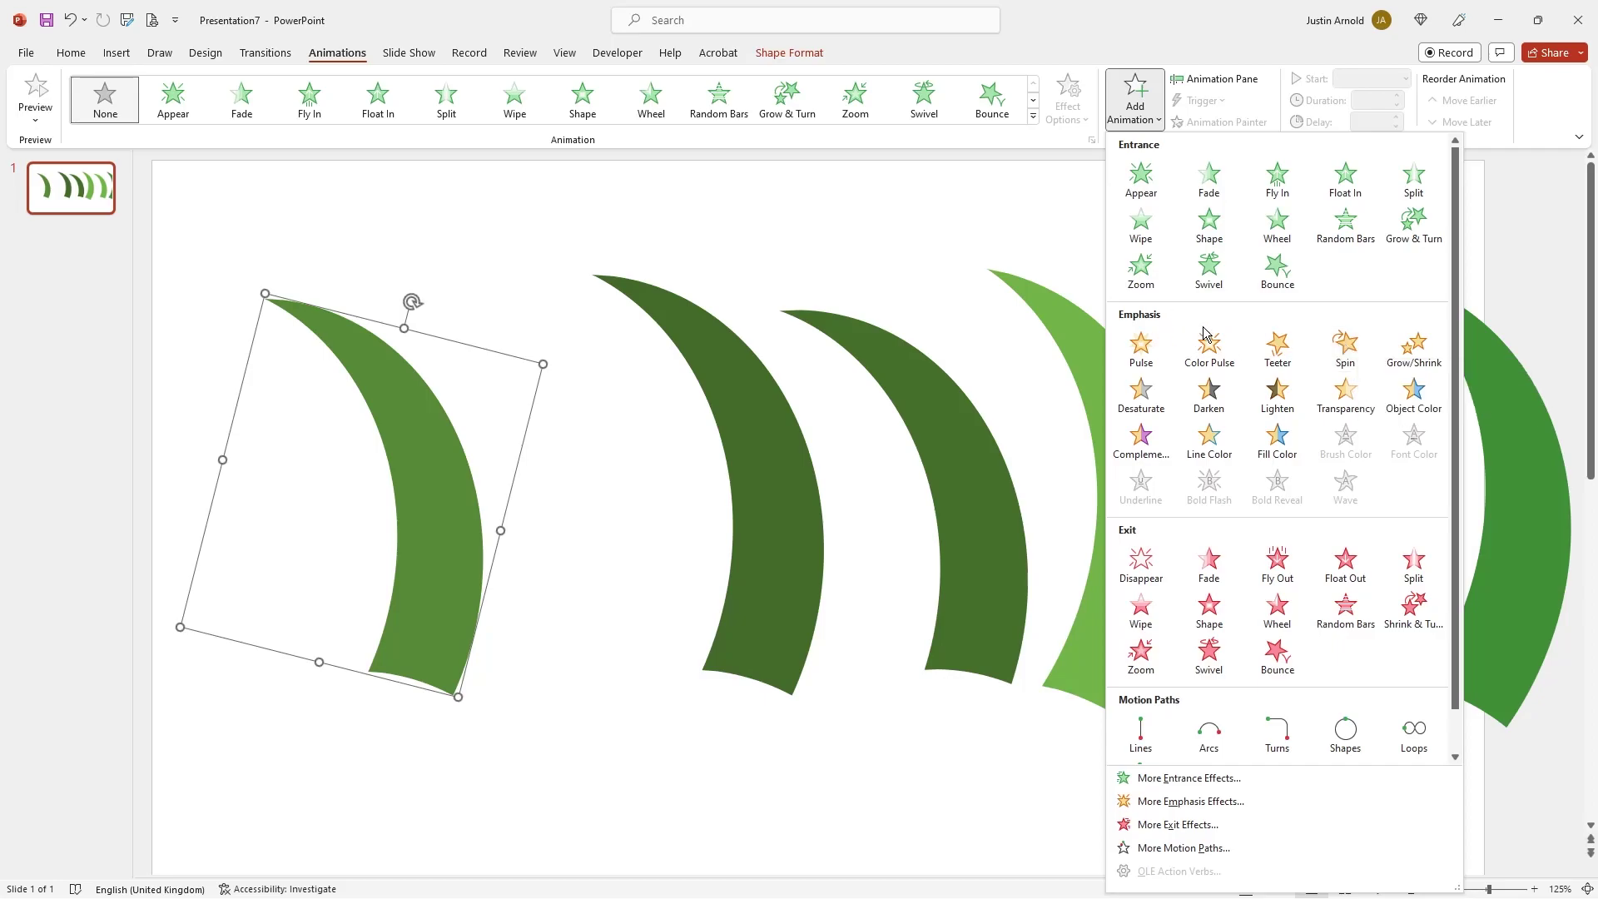
left_click(1345, 343)
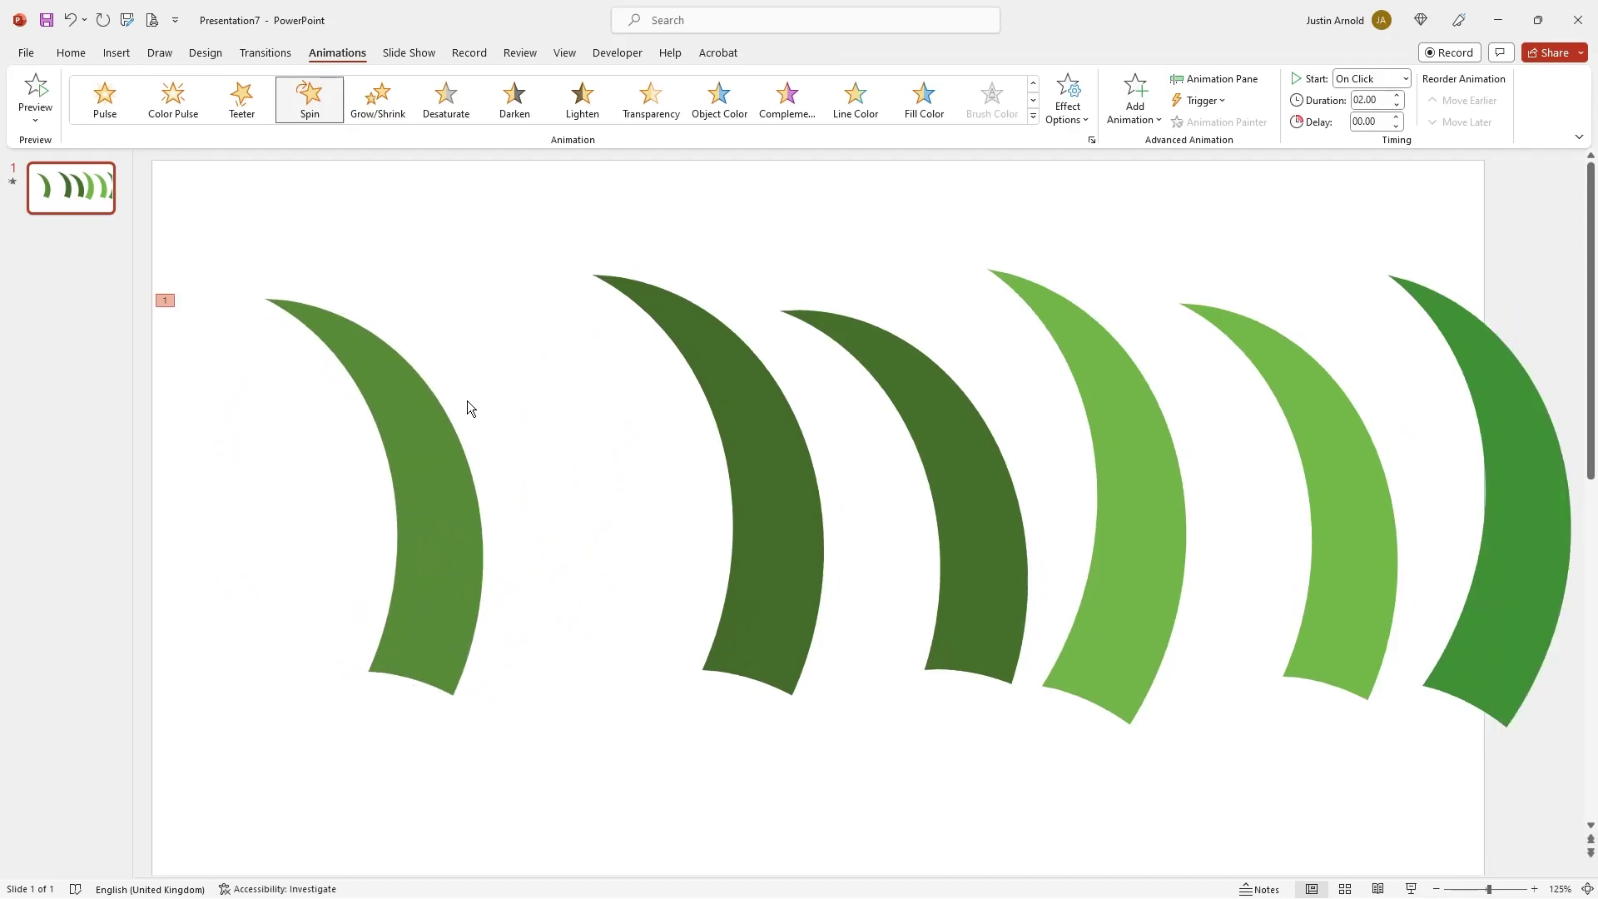
left_click(429, 434)
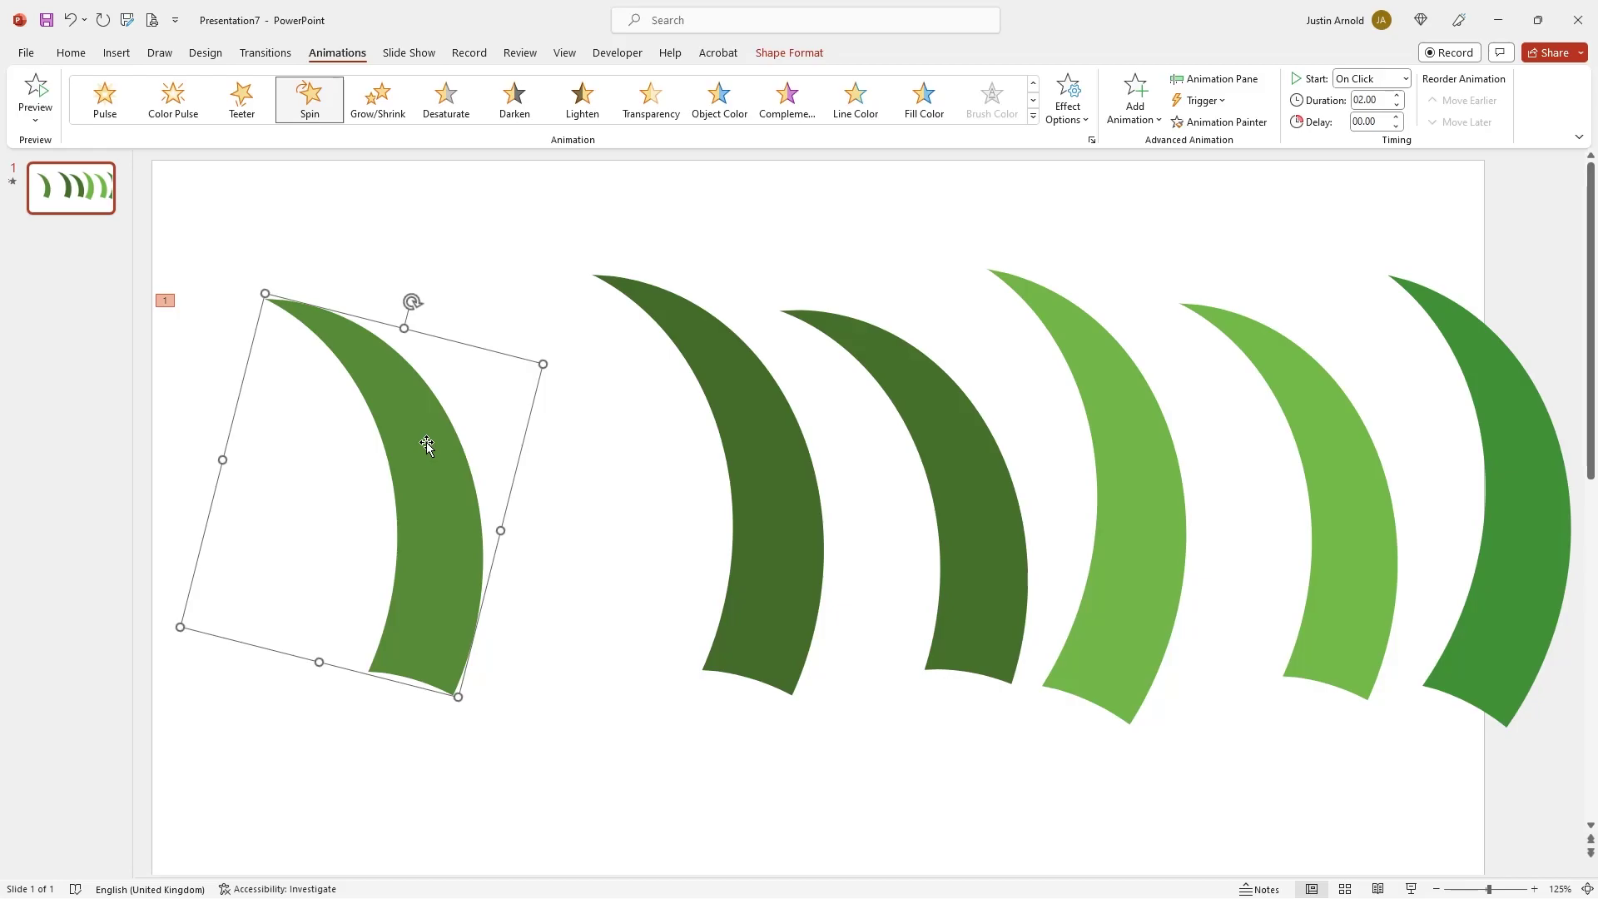
left_click(1134, 109)
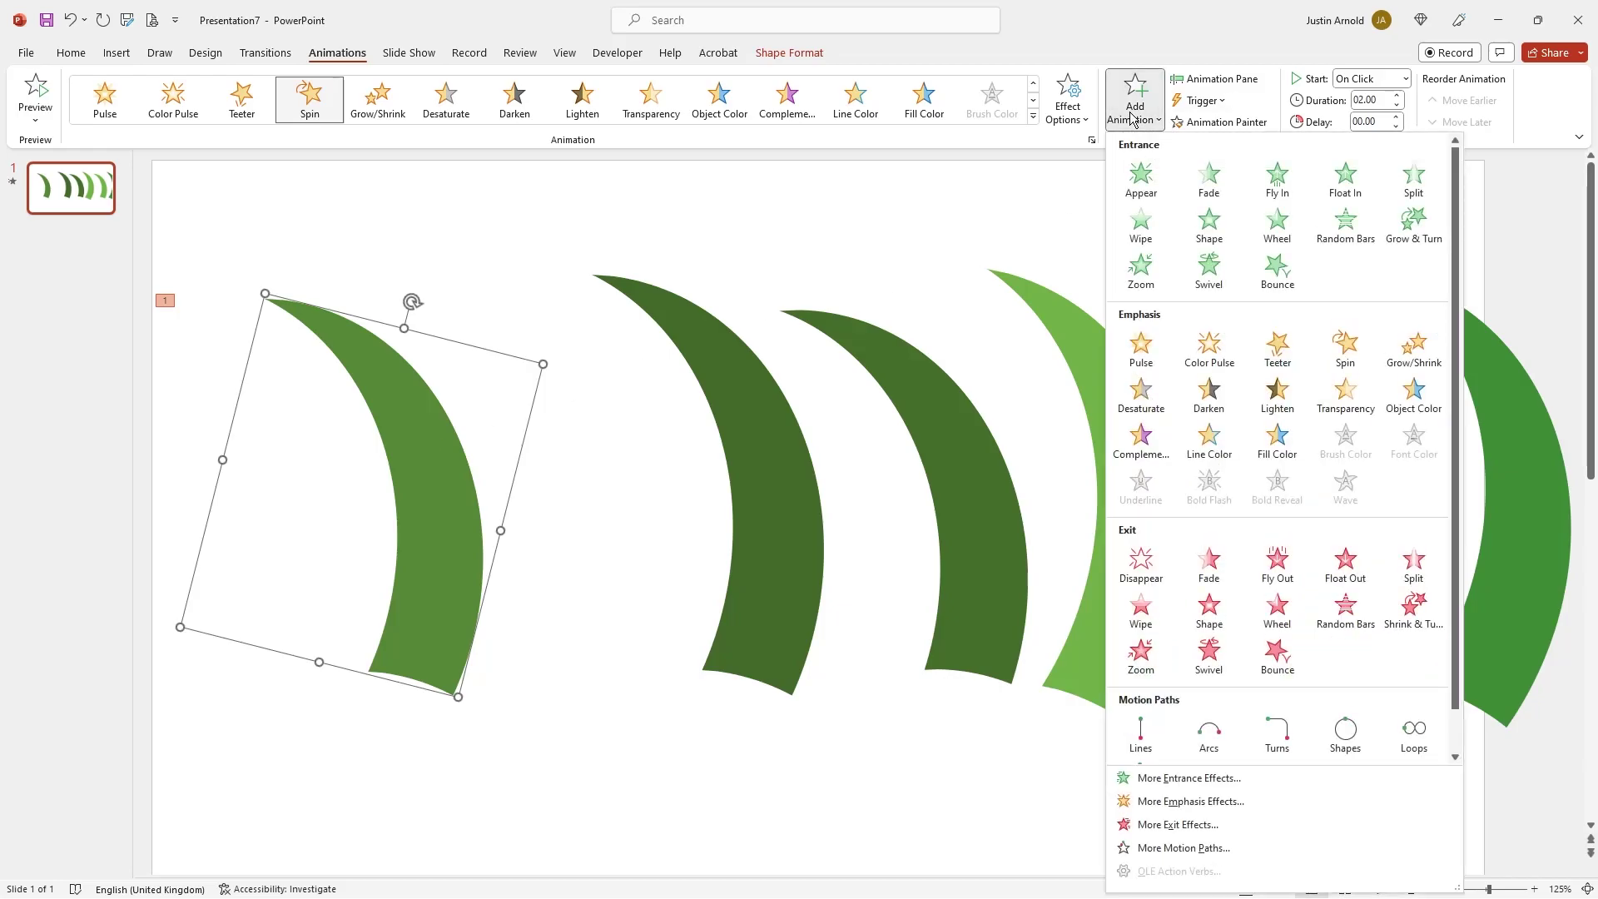
left_click(1415, 348)
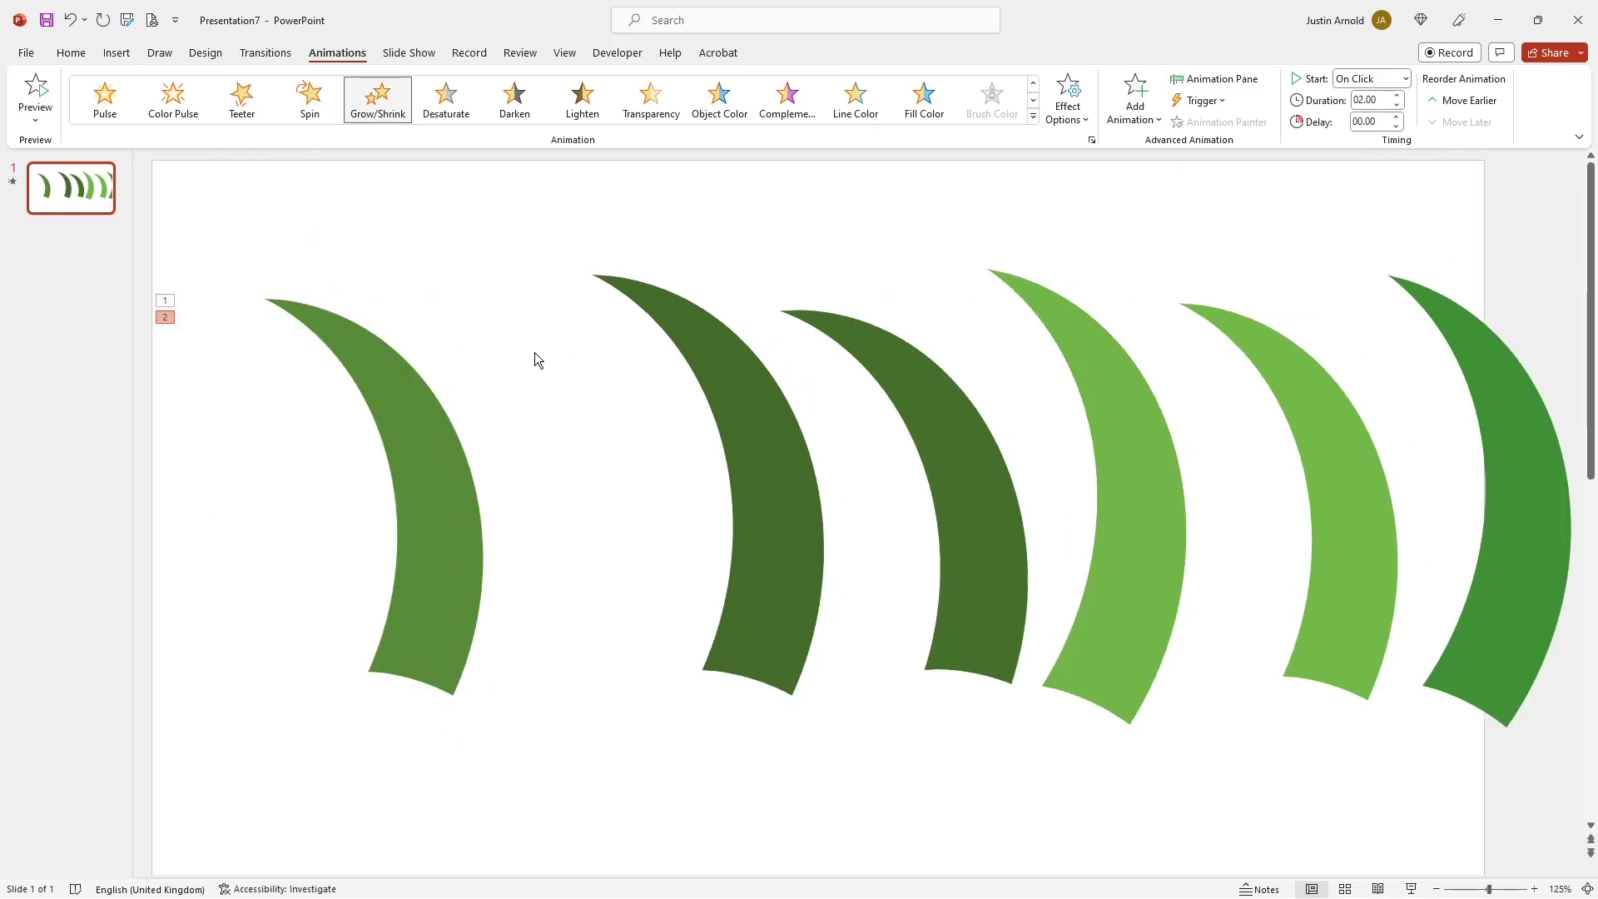
Show the animation list and set the leaf's Spin effect to a custom amount of 15° clockwise
left_click(449, 436)
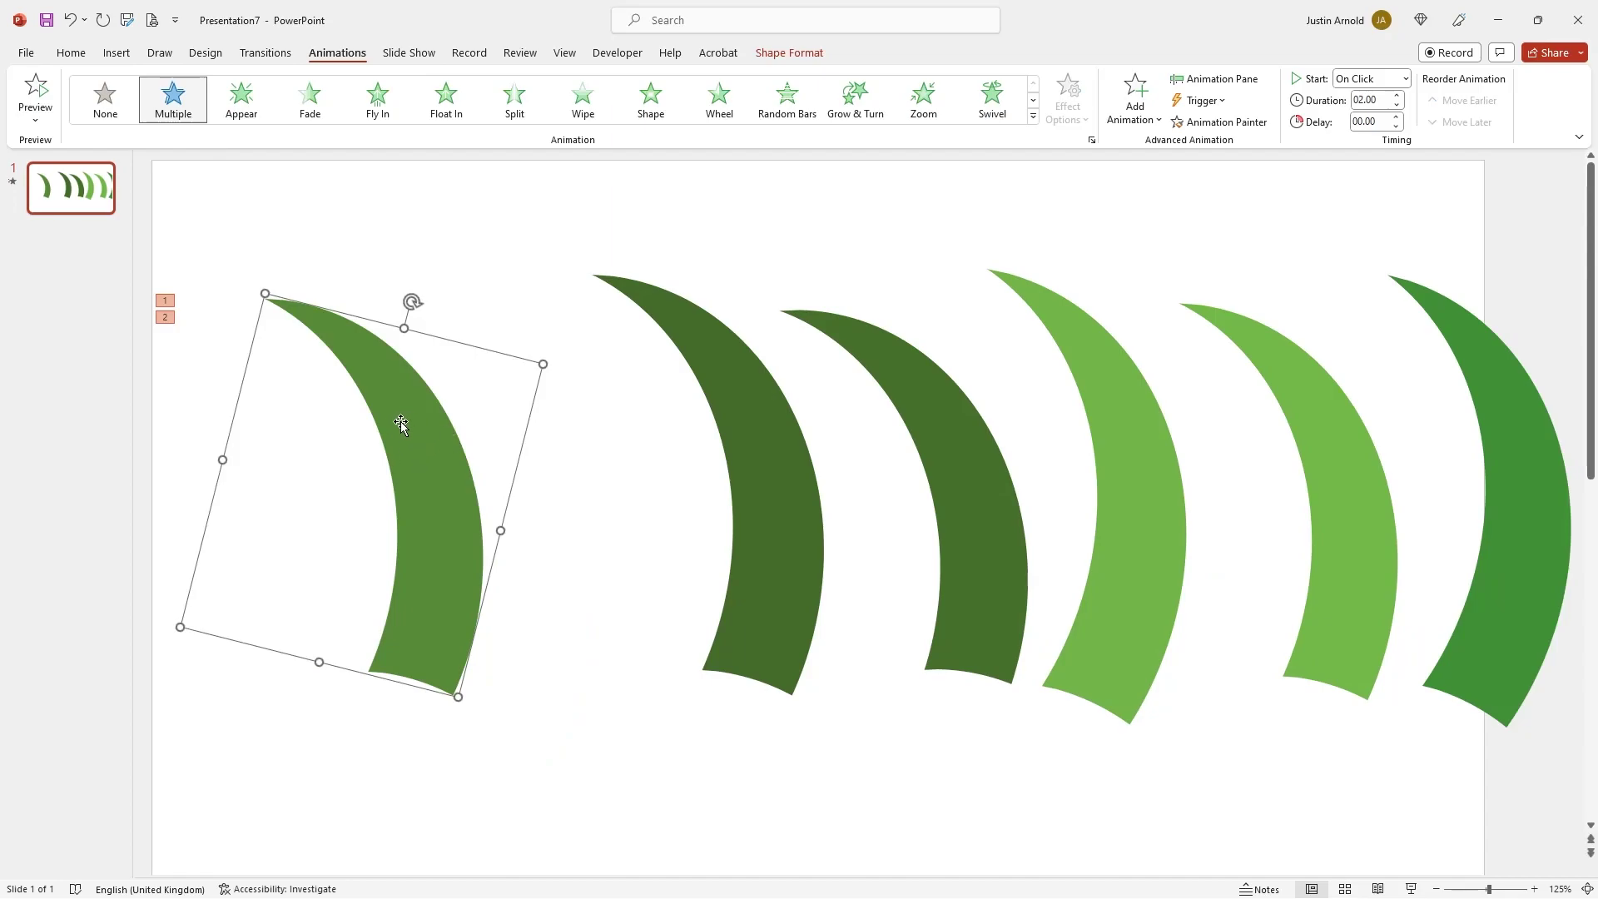
left_click(1218, 78)
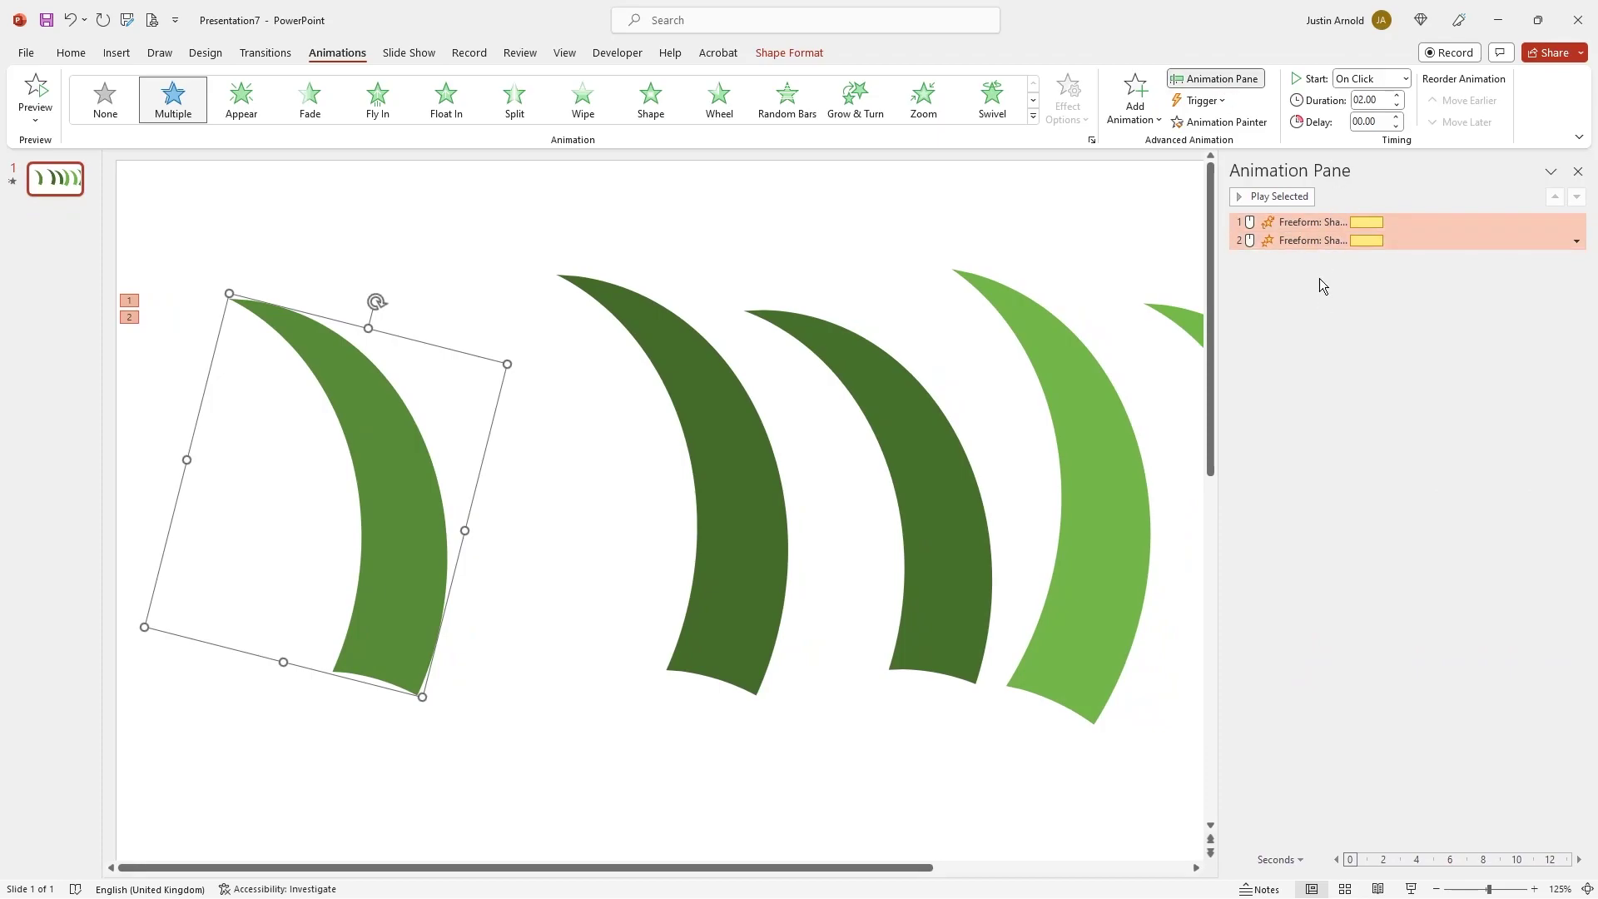
left_click(1311, 221)
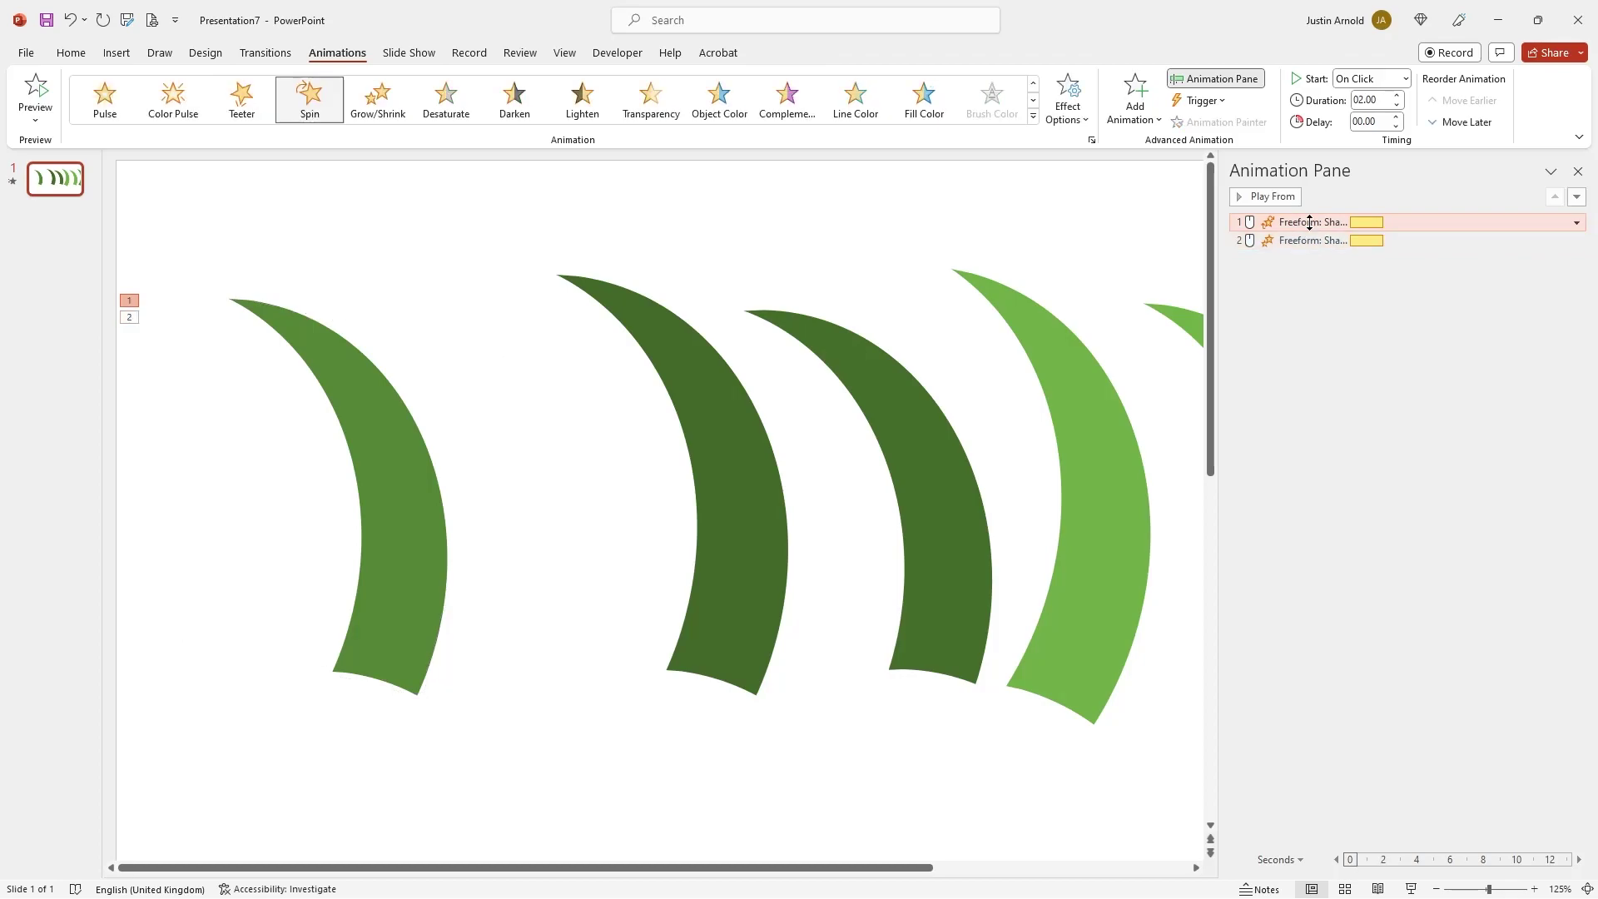
double_click(1310, 221)
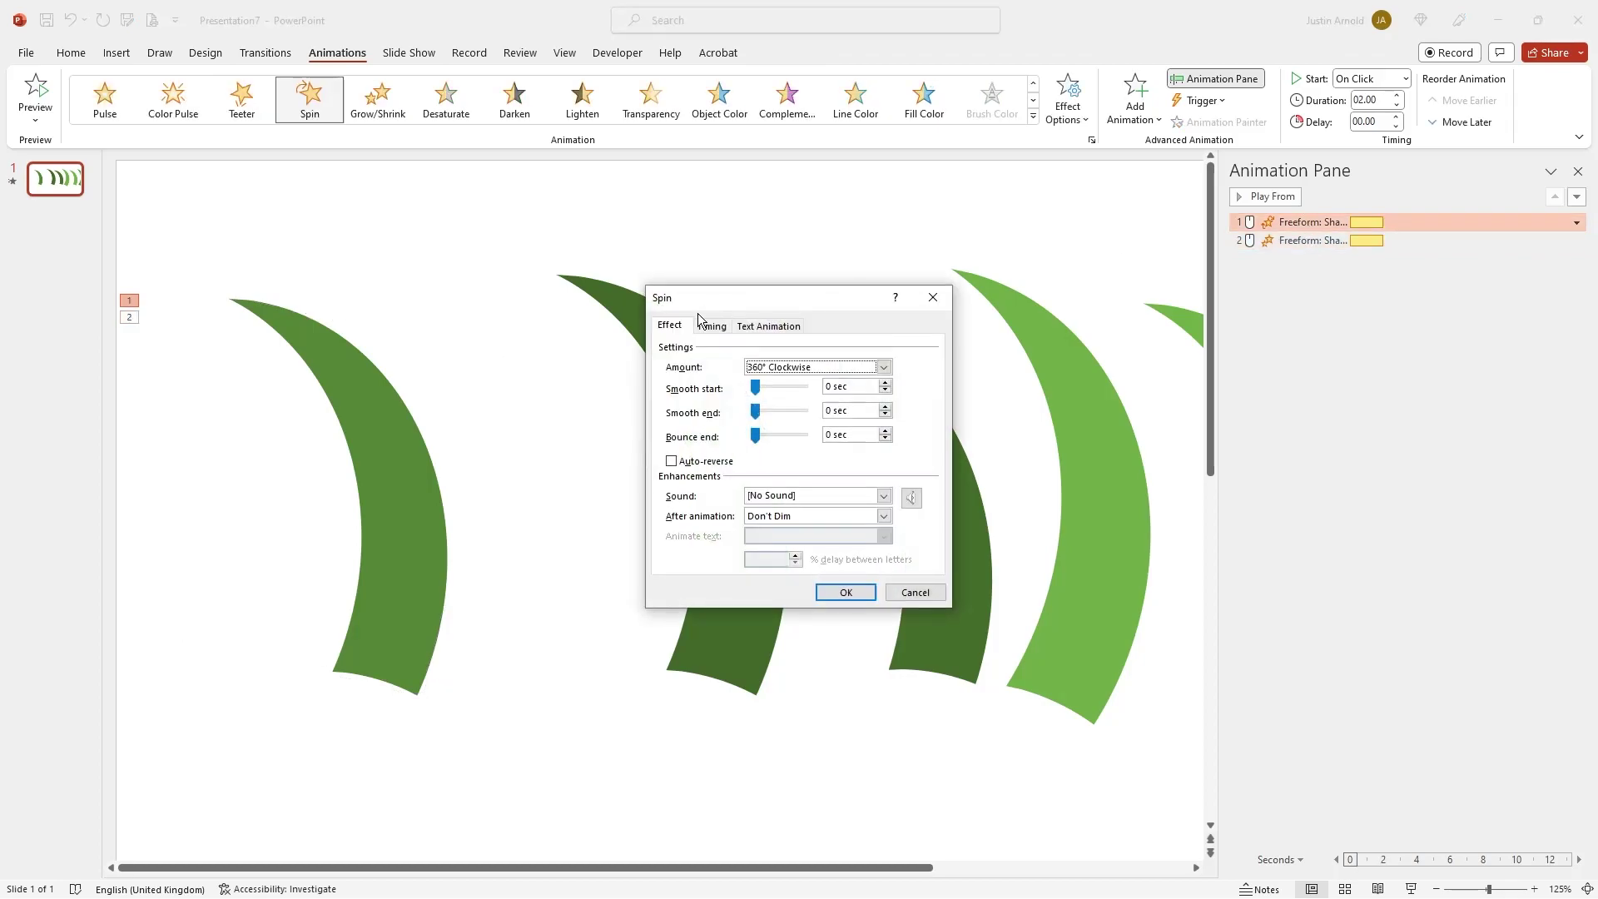
left_click_drag(777, 302, 746, 251)
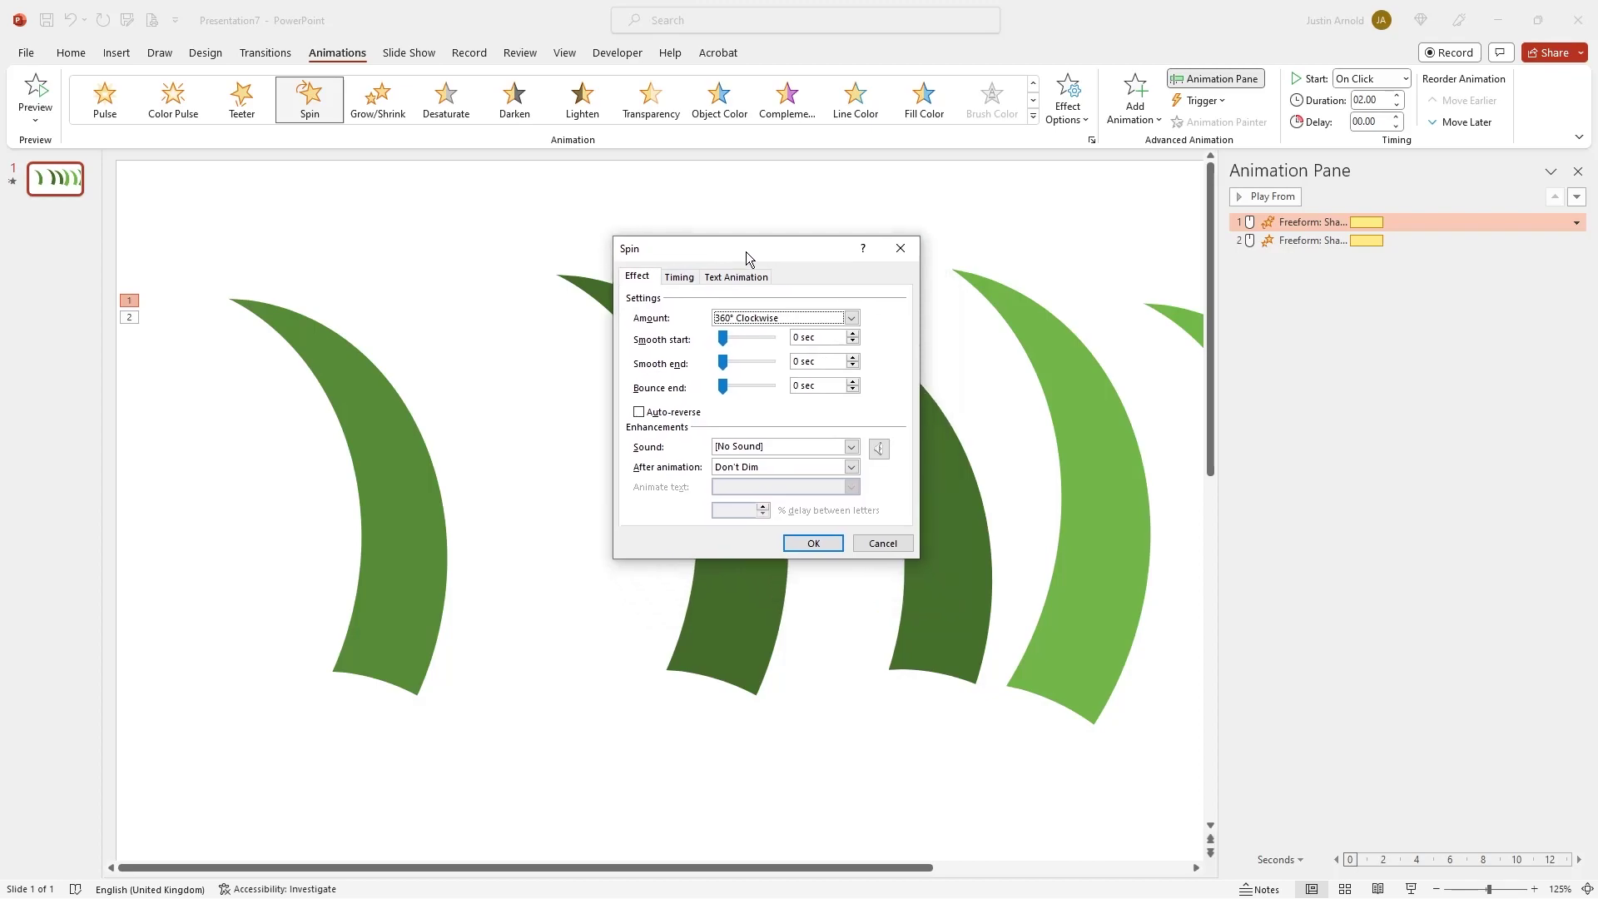
left_click(796, 320)
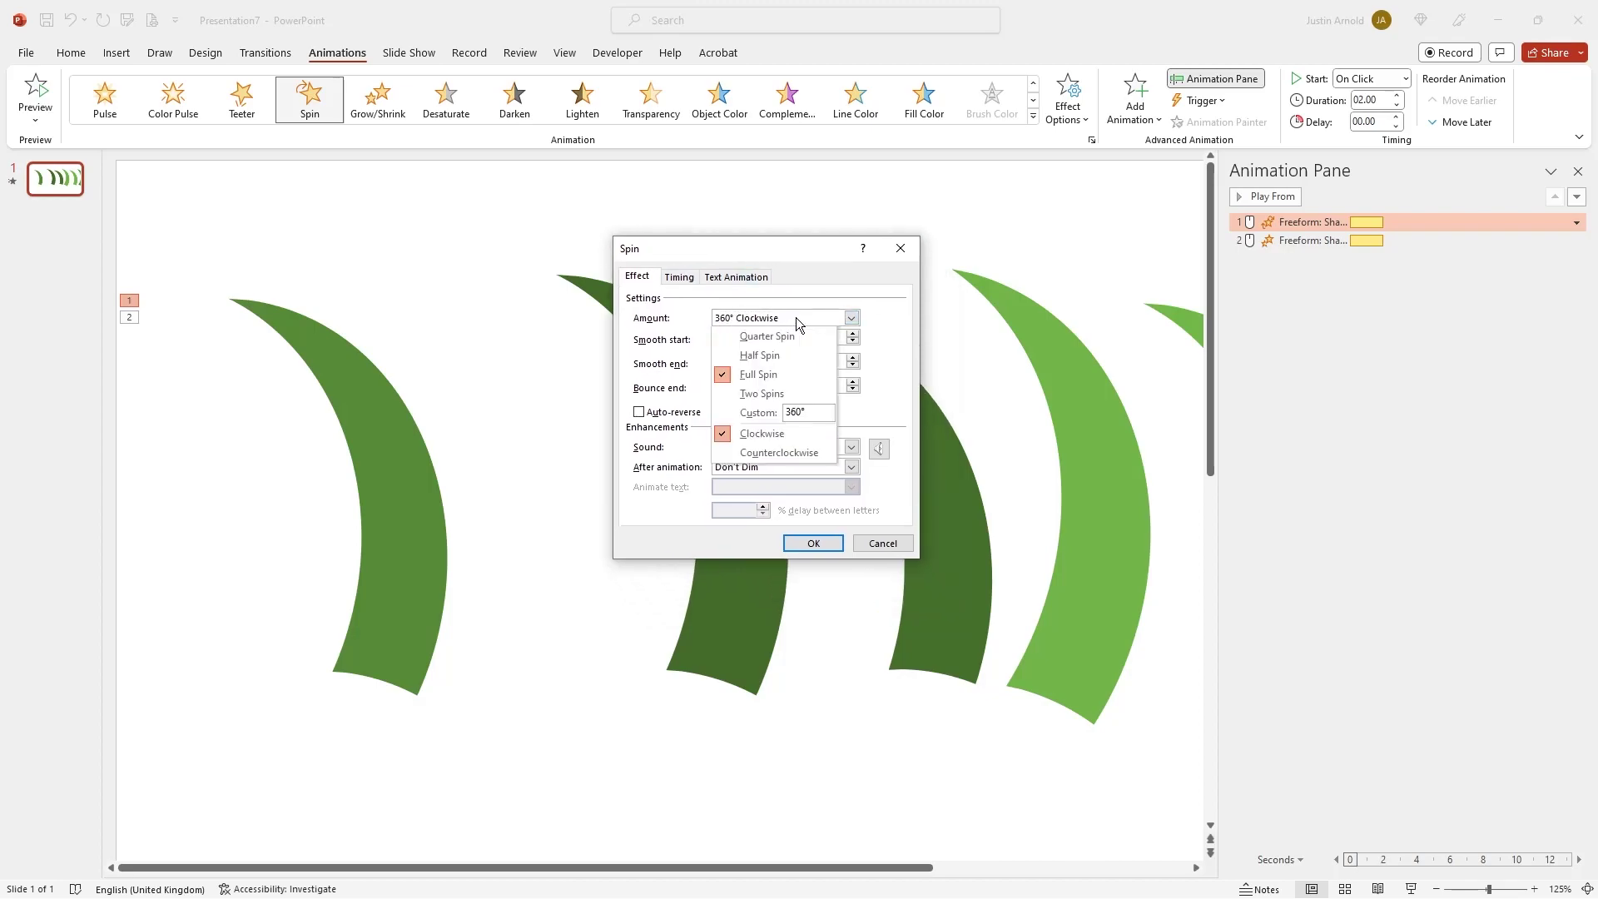
double_click(792, 411)
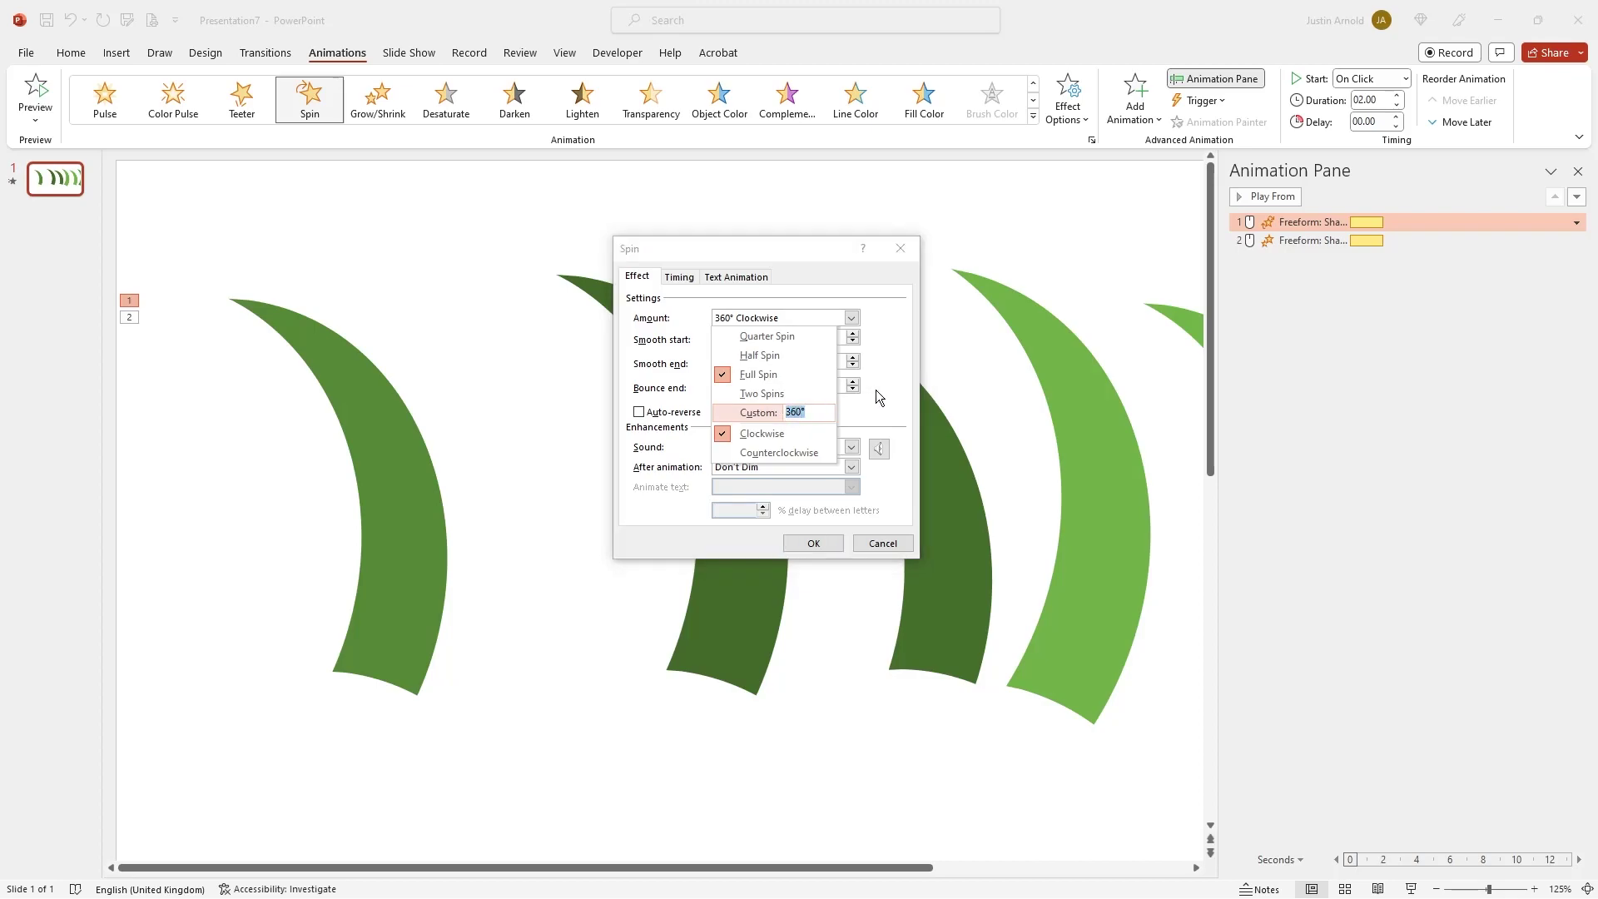
type("15")
key("Return")
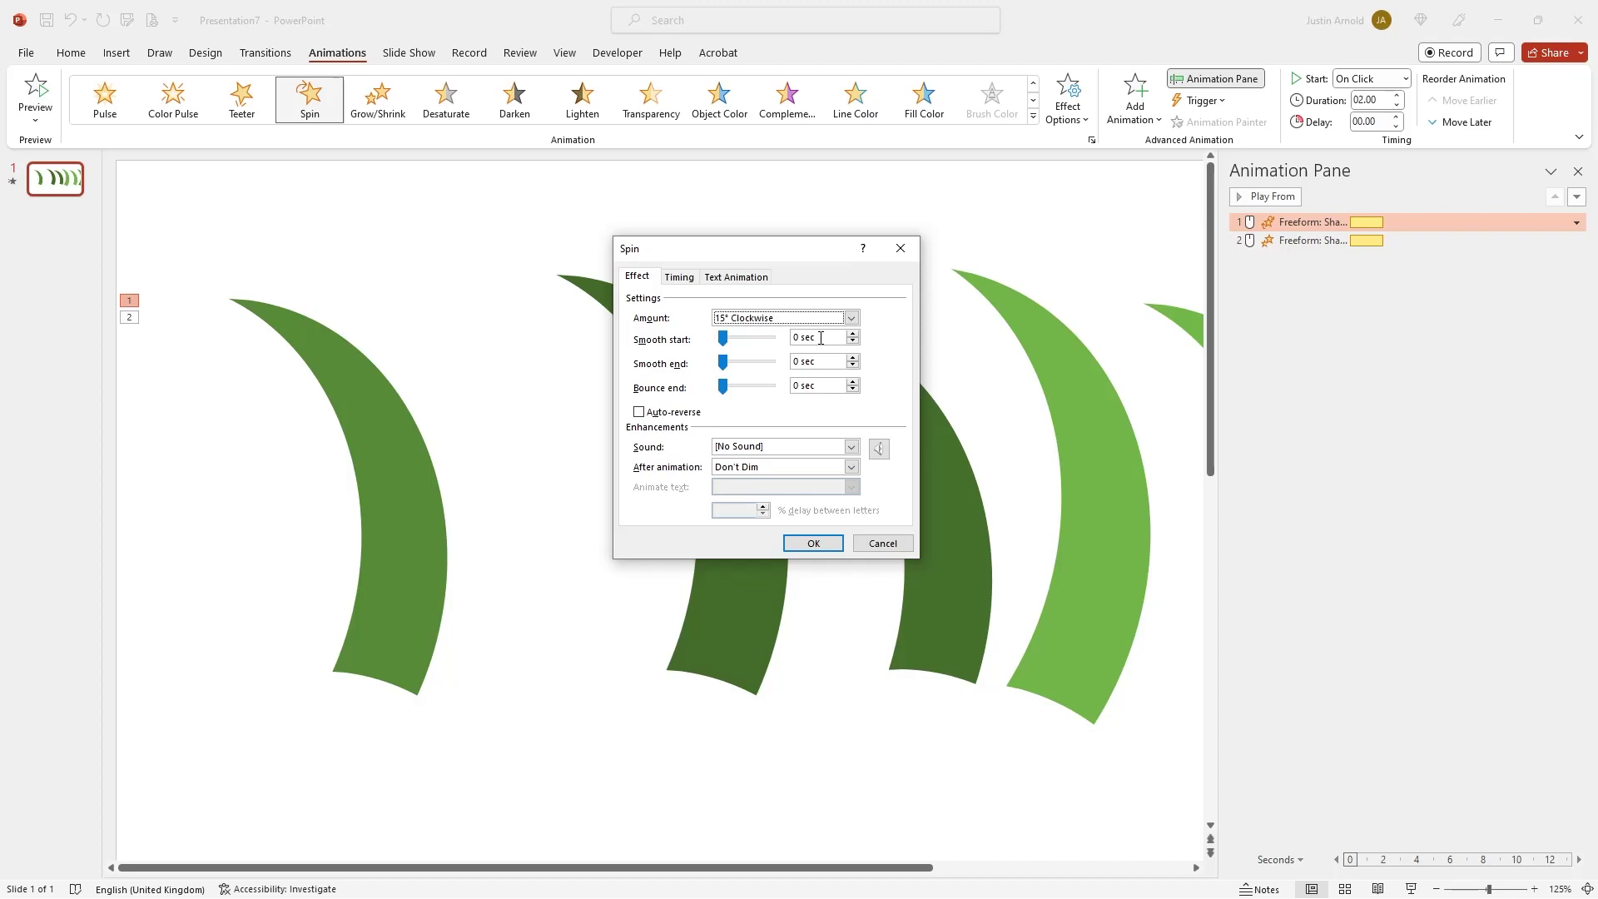
Set the Spin effect's smooth start and smooth end to 1 second each and enable auto-reverse
left_click_drag(821, 338, 772, 333)
type("1")
left_click_drag(828, 360, 786, 362)
type("1")
left_click(638, 412)
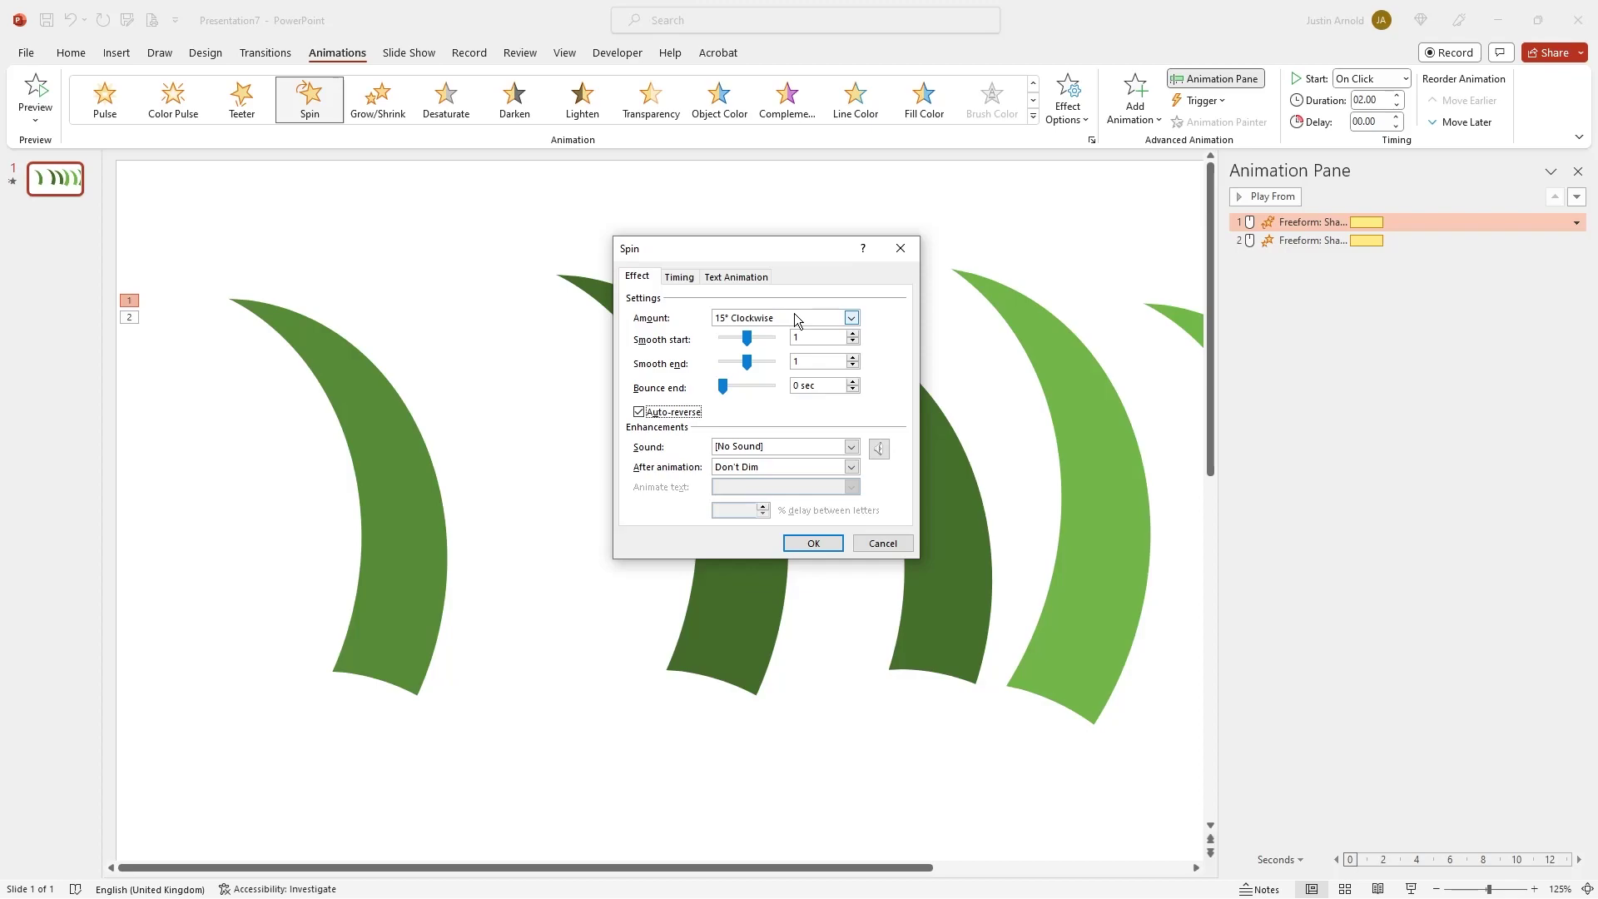
Set the Spin effect to start With Previous with a duration of 1.7 seconds, and stop the preview
left_click(679, 277)
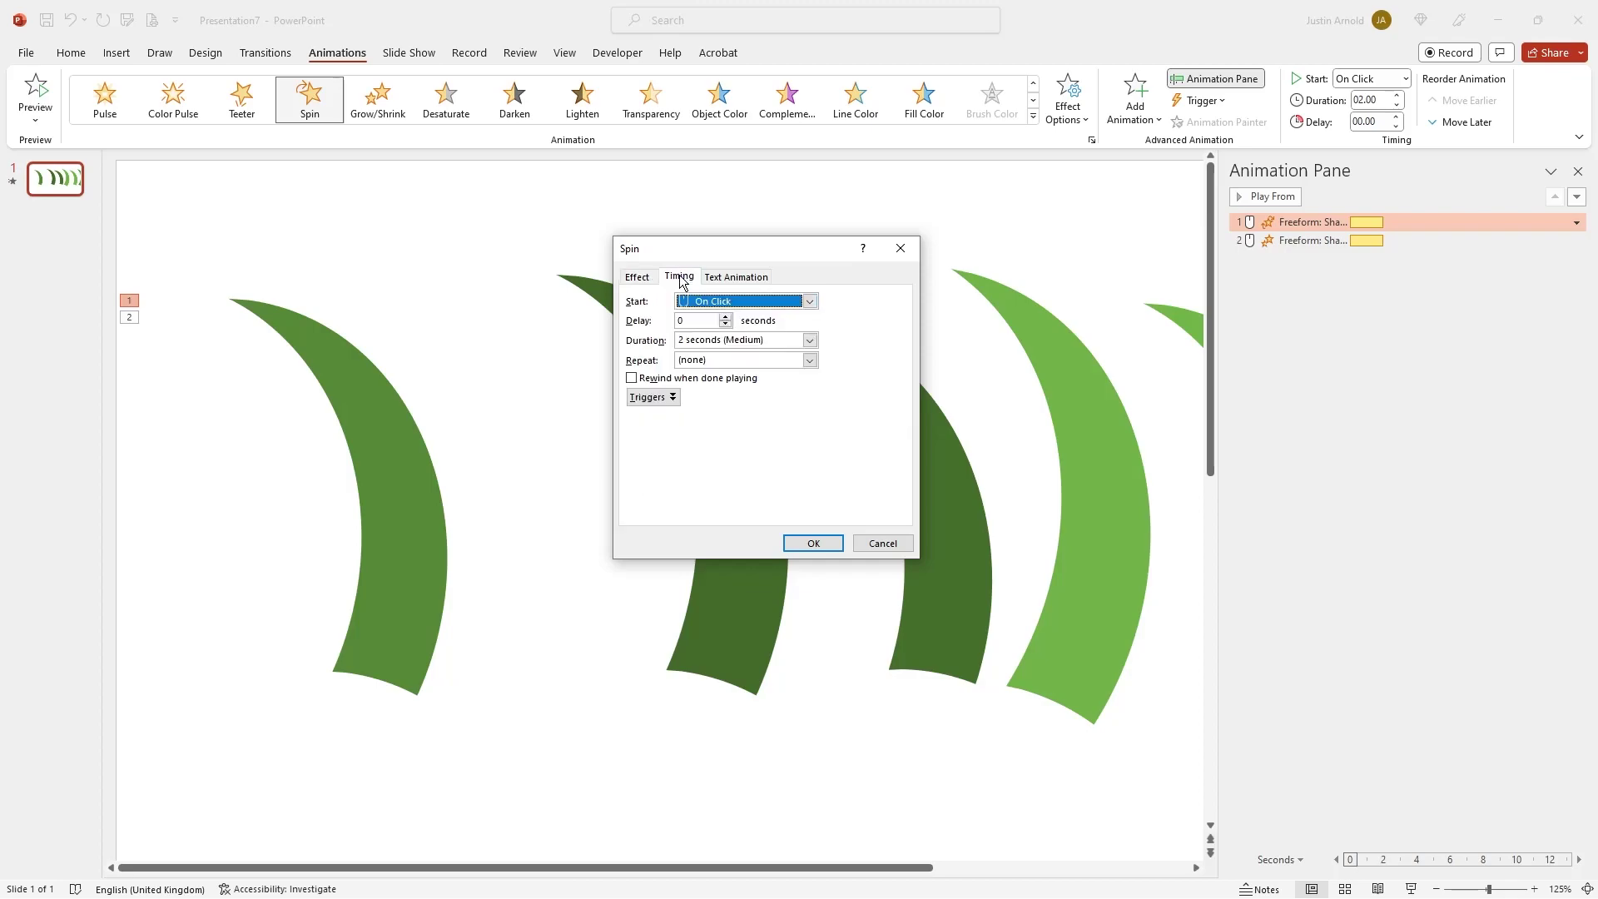
left_click(757, 302)
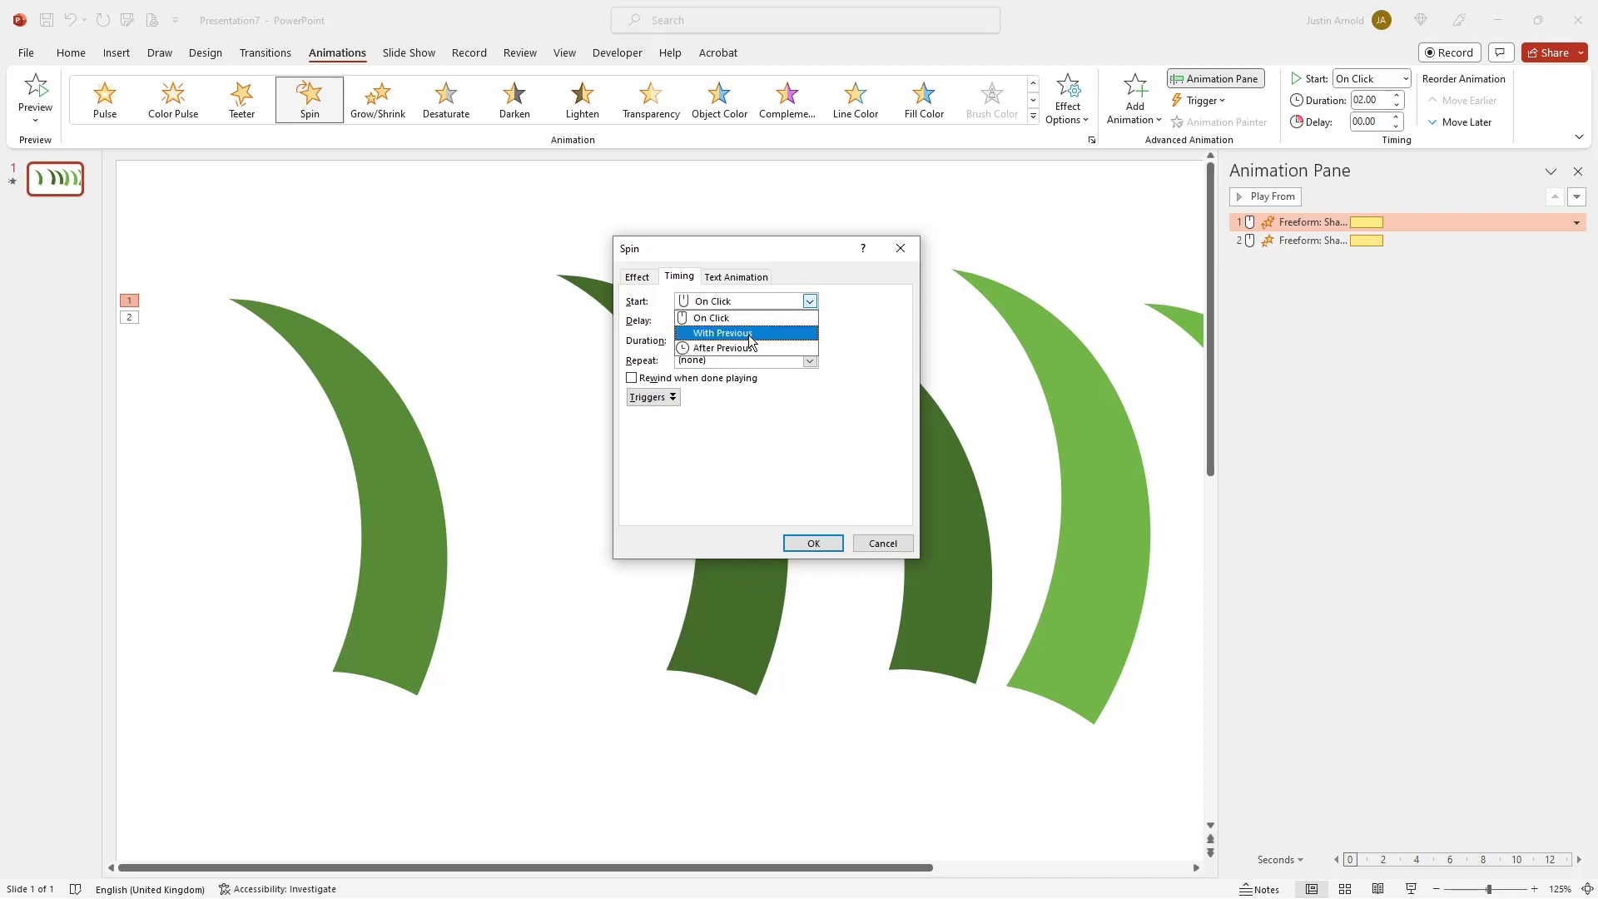
left_click(751, 334)
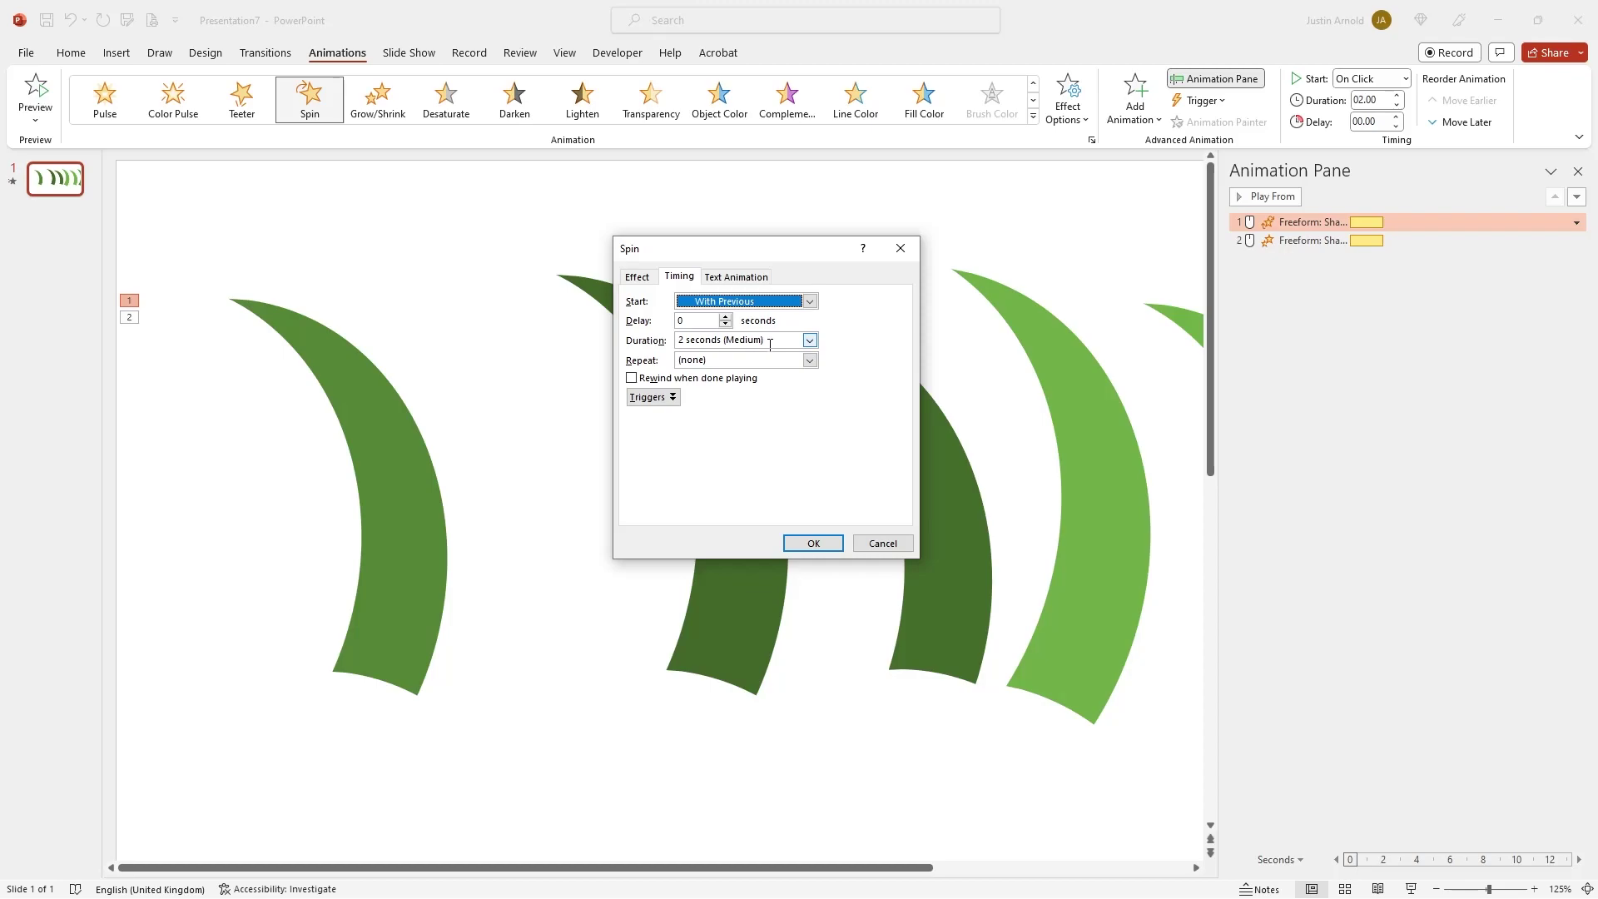
left_click(776, 341)
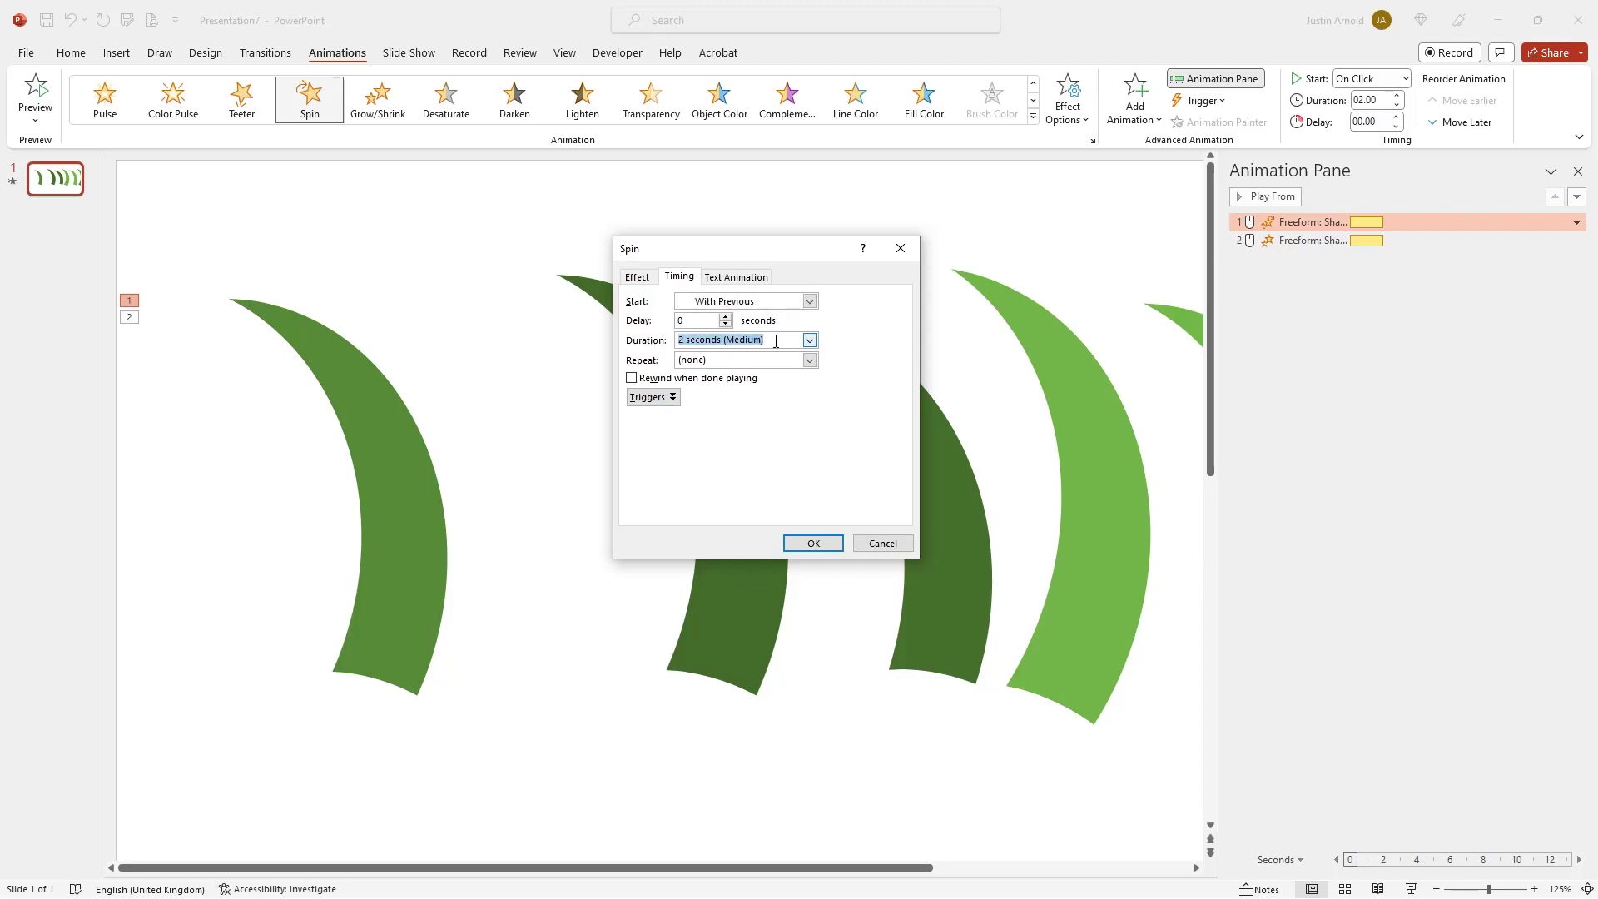
type("1.7")
key("Return")
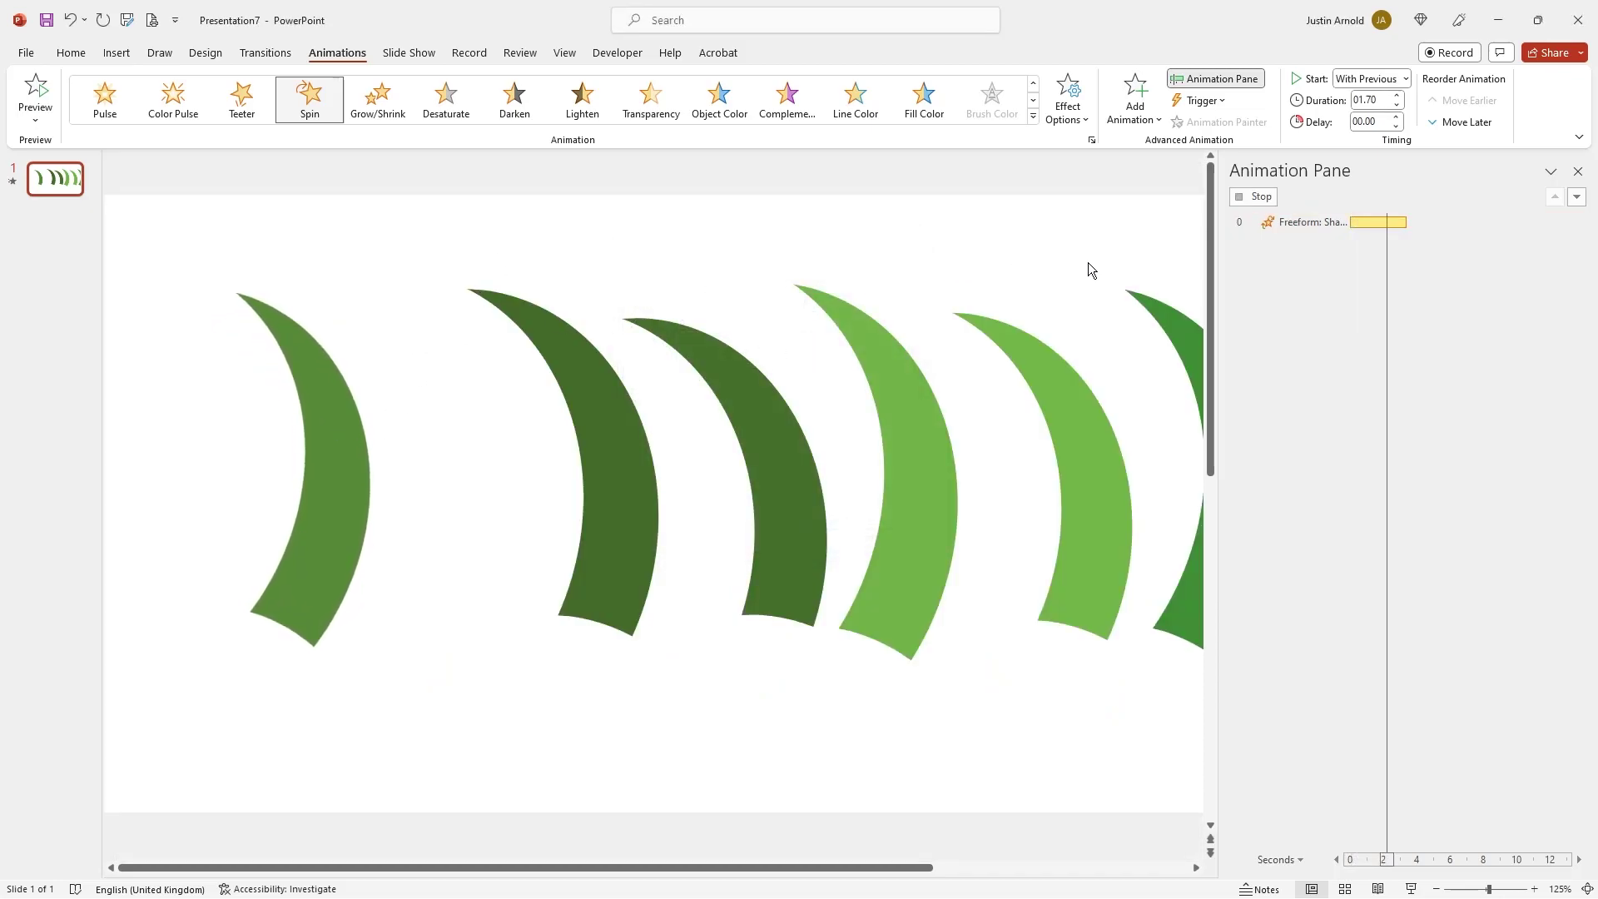
left_click(1257, 195)
Set the leaf's Spin effect to repeat Until End of Slide and stop the preview
left_click(371, 438)
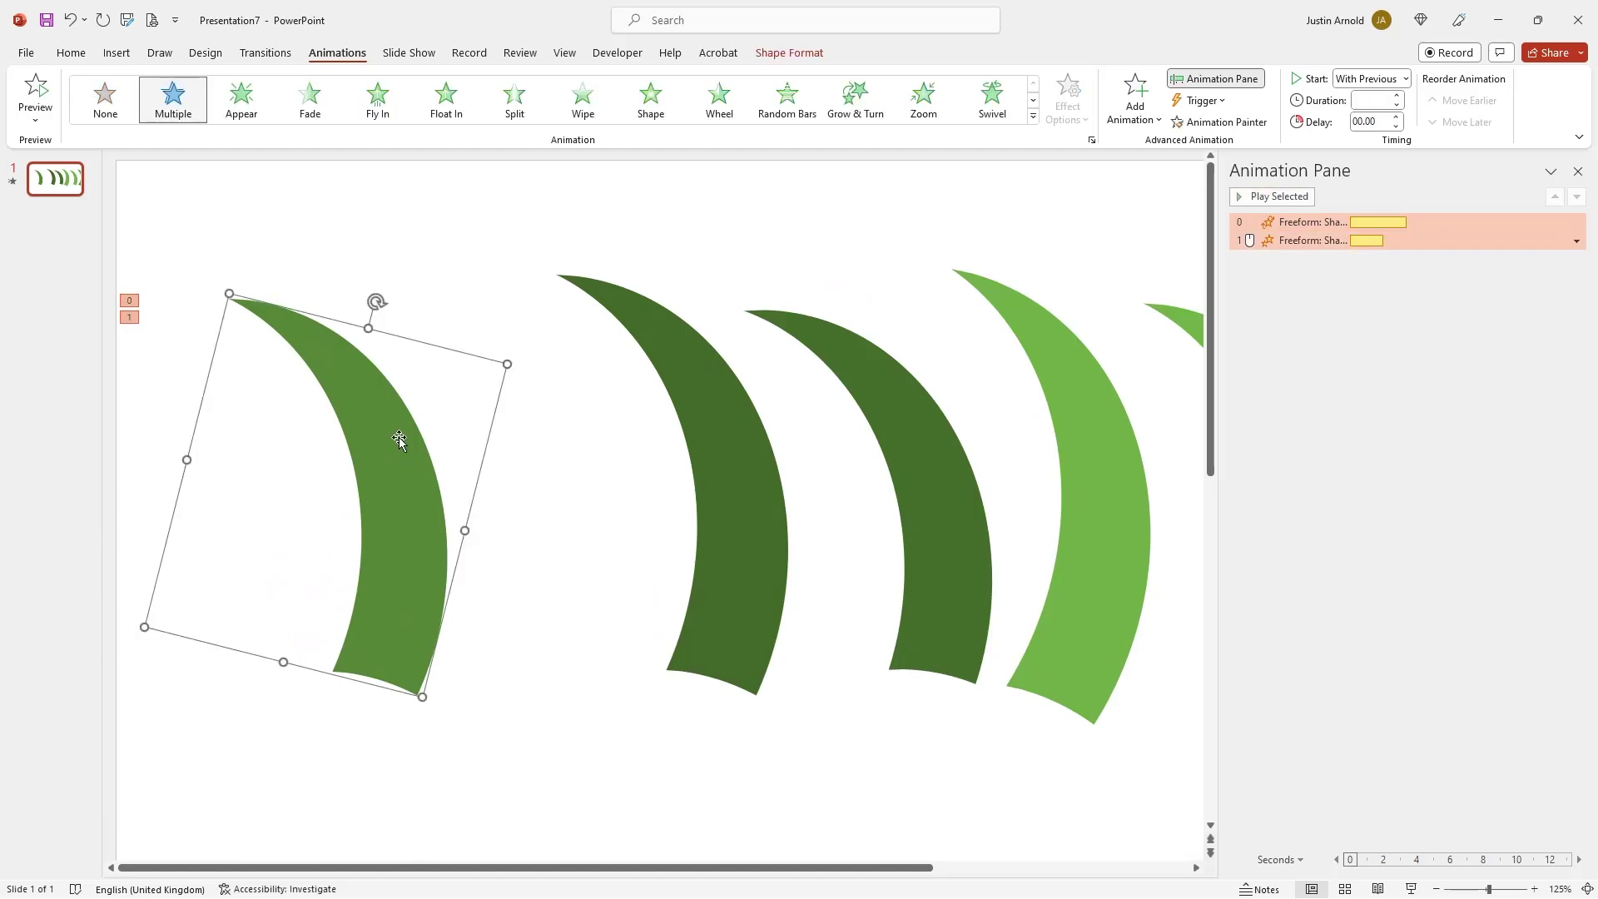
left_click(1310, 223)
double_click(1310, 223)
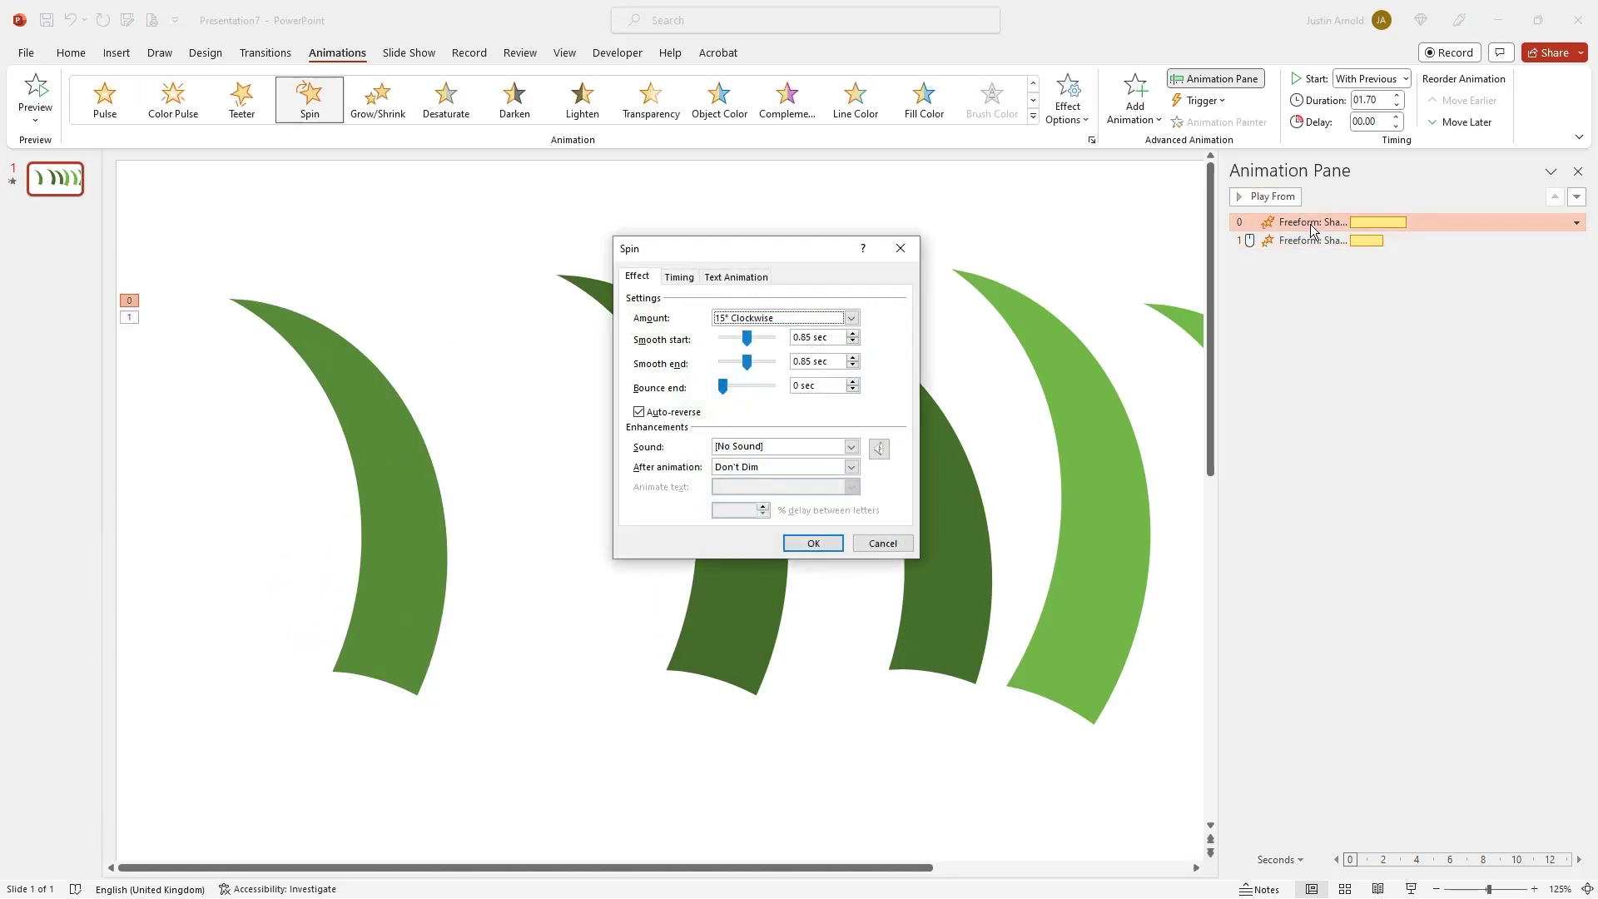
left_click(680, 278)
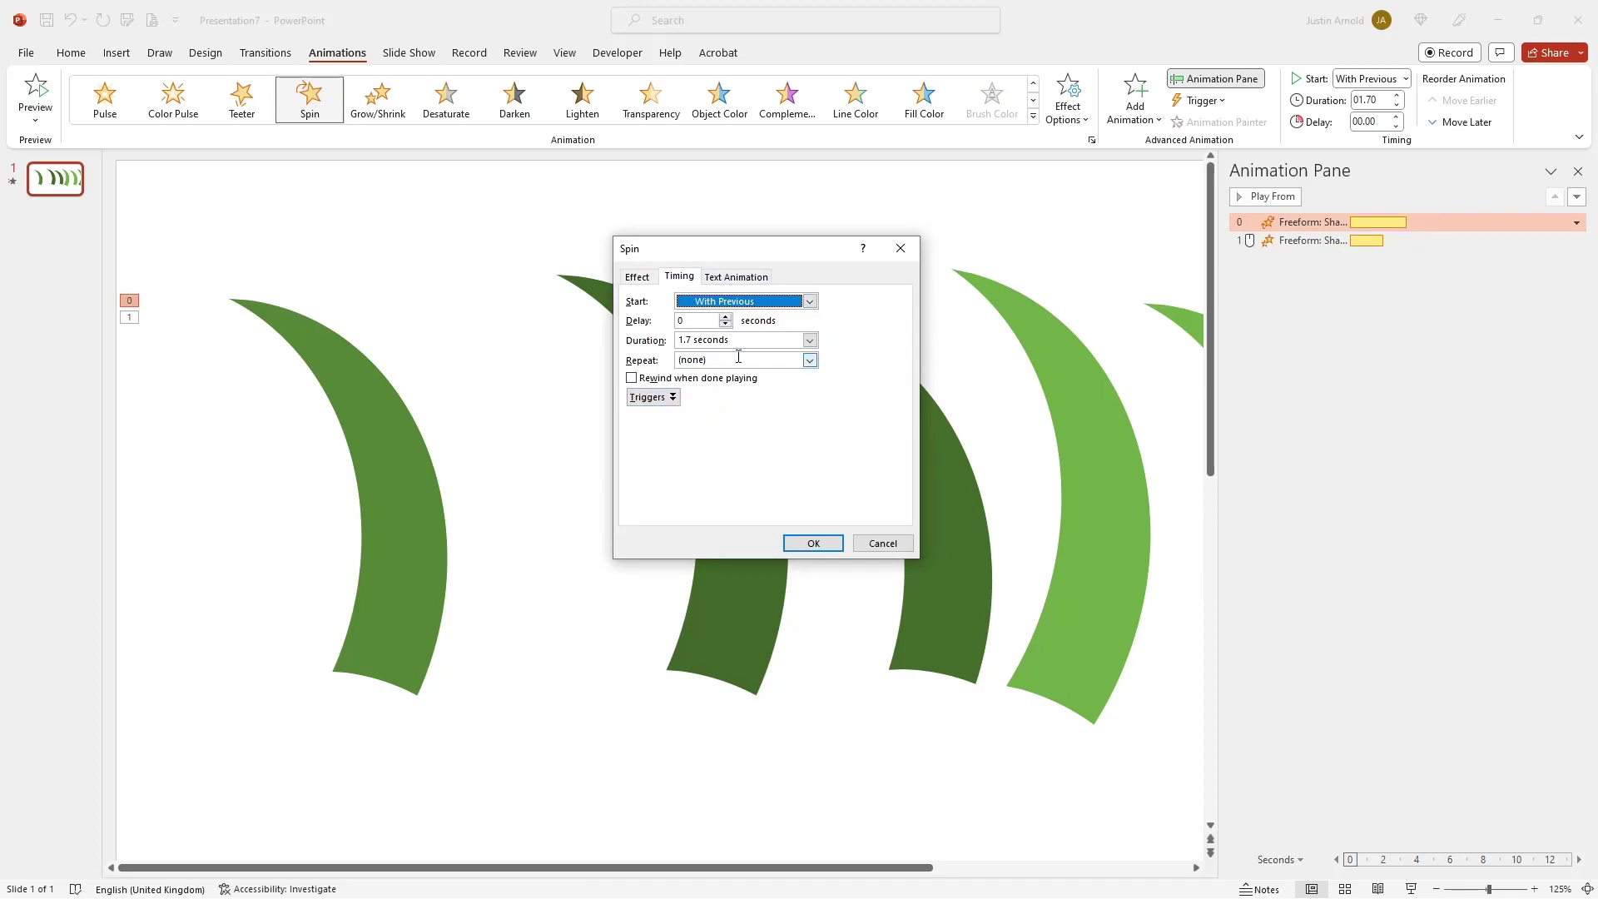
left_click(809, 359)
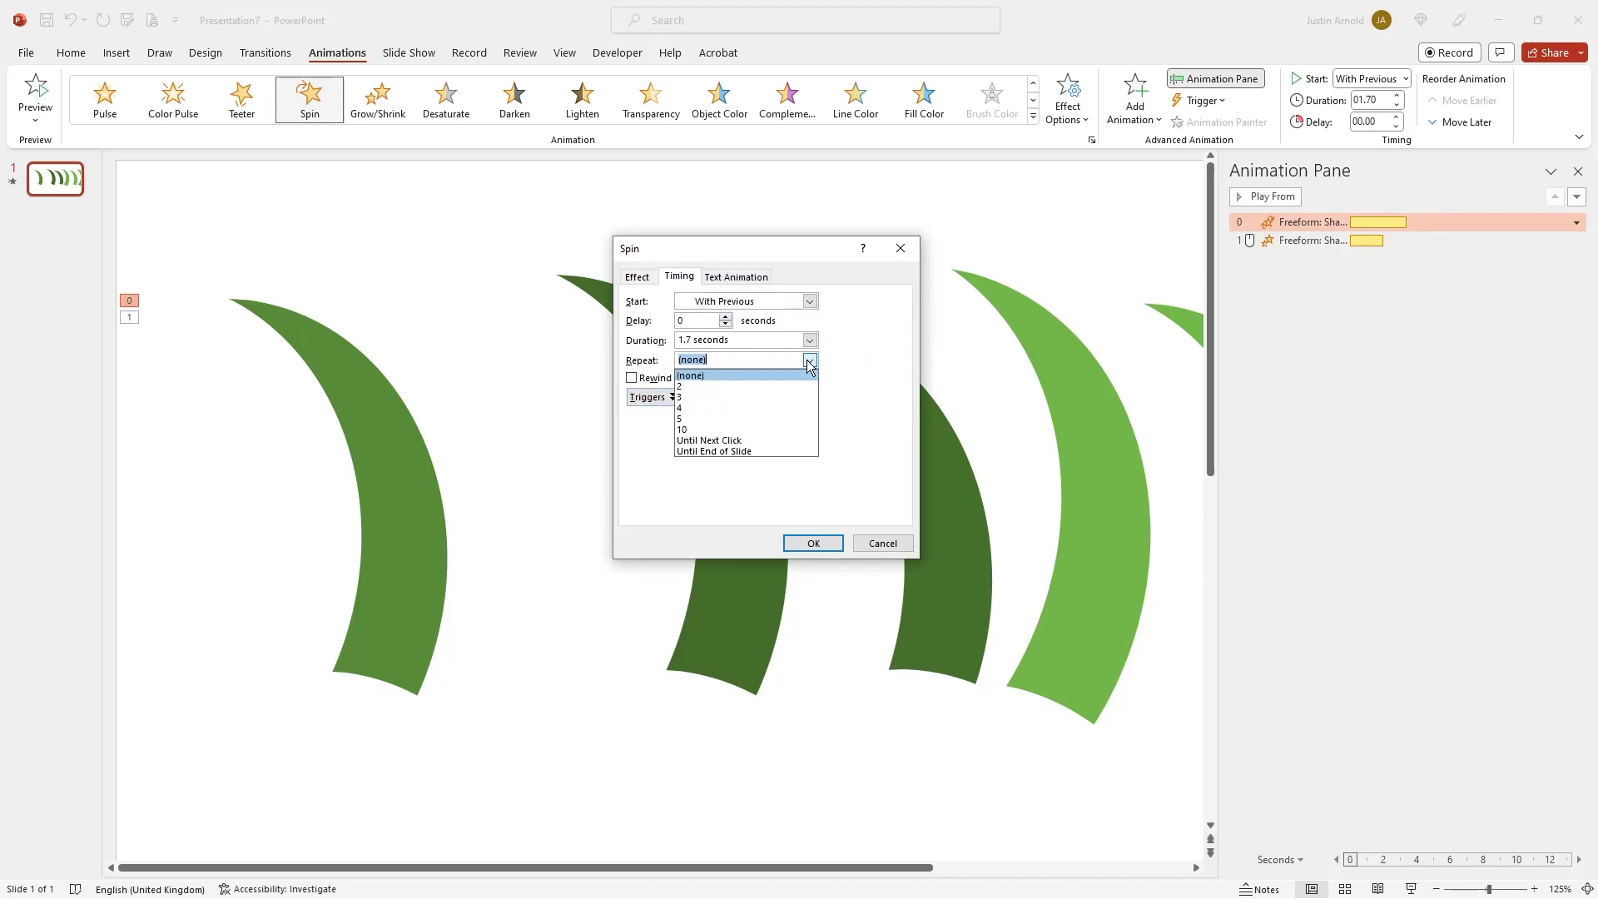
left_click(754, 451)
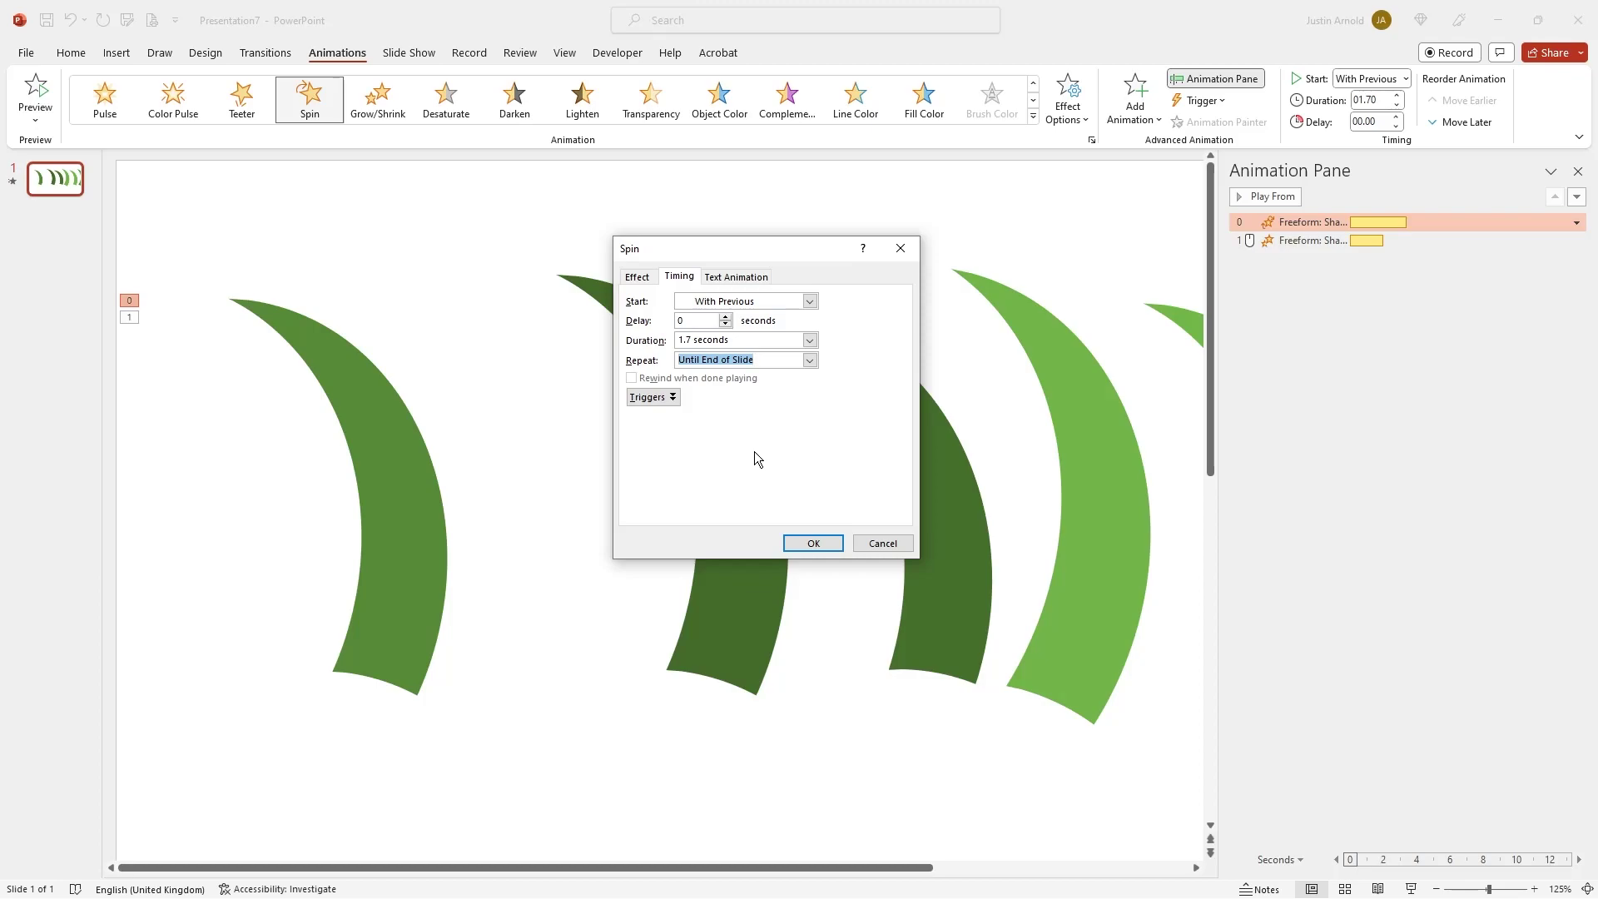
left_click(801, 546)
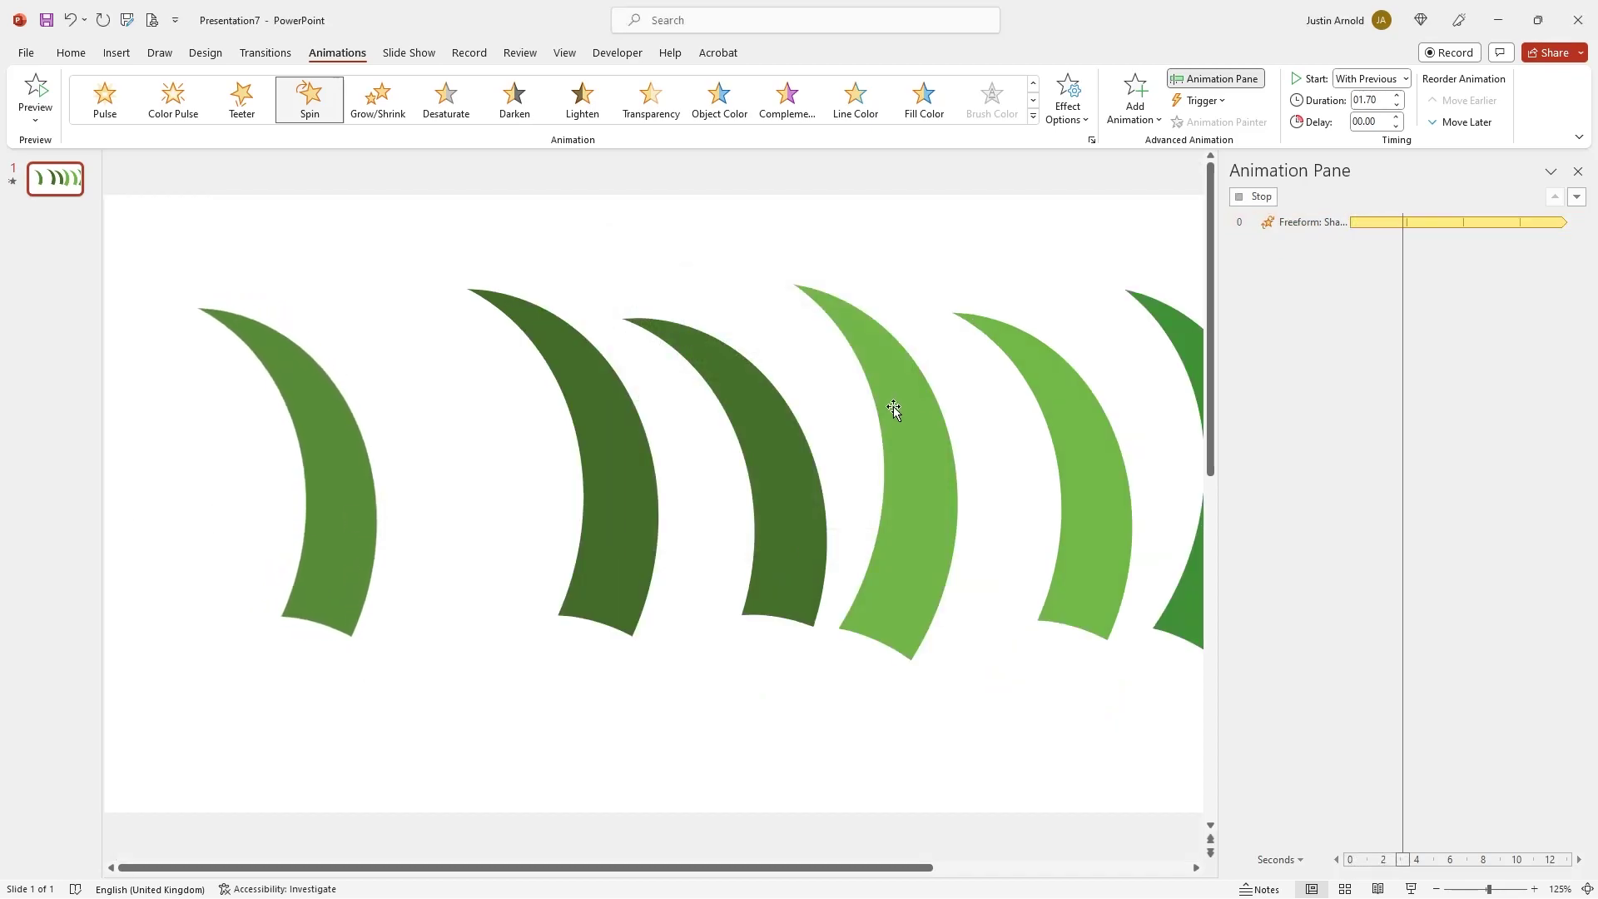
left_click(1247, 197)
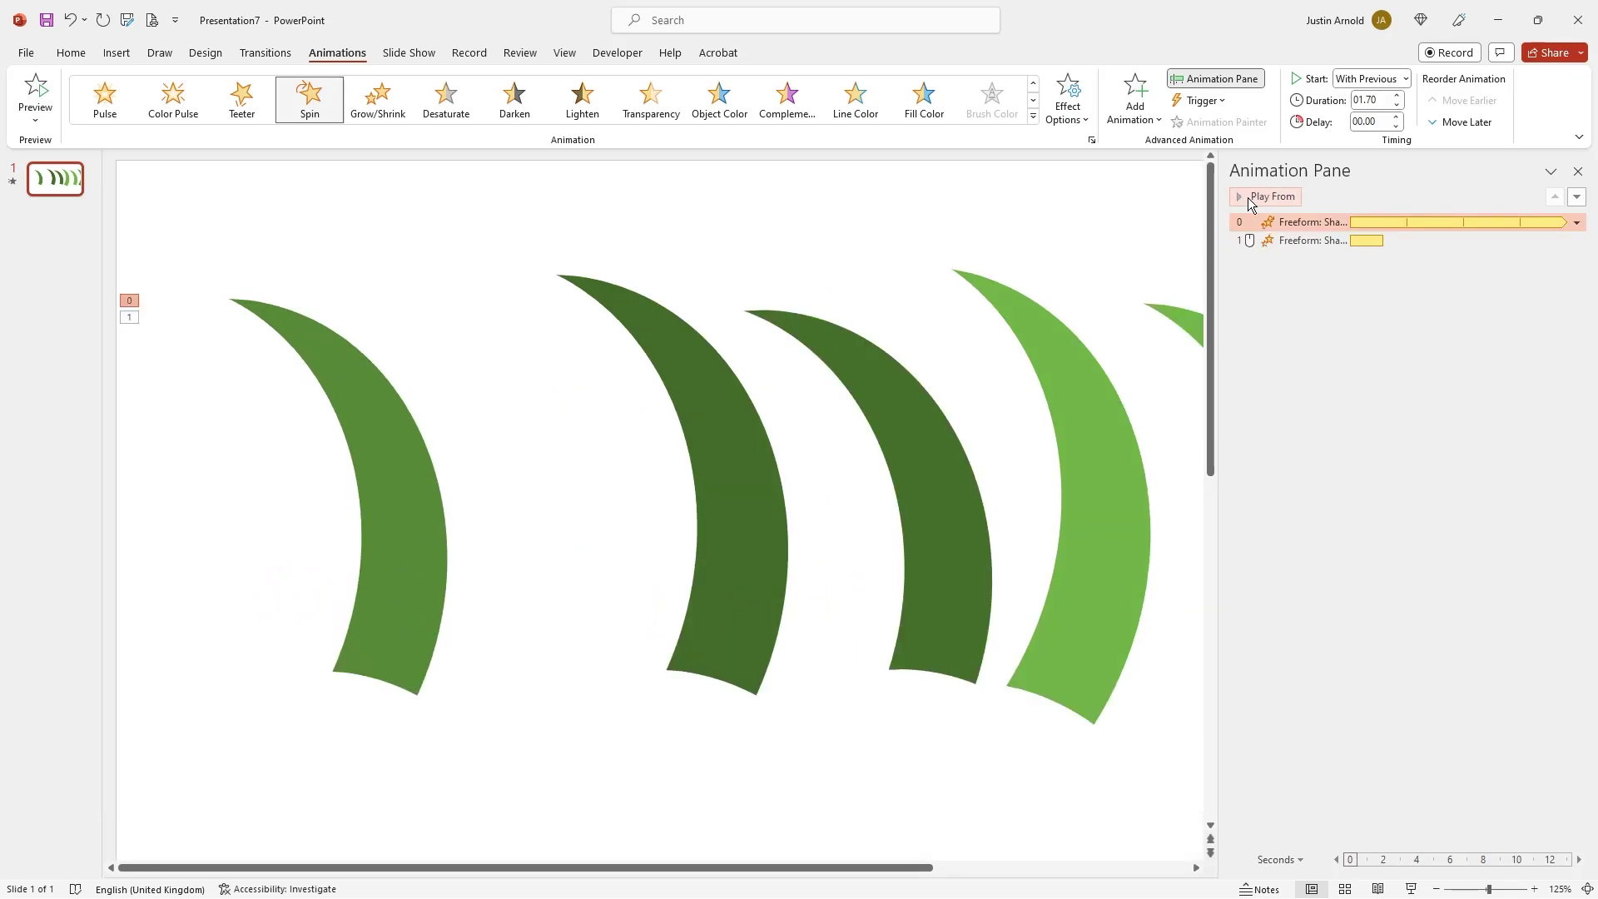
Set the leaf's Grow/Shrink effect to a custom size of 110%
left_click(1318, 242)
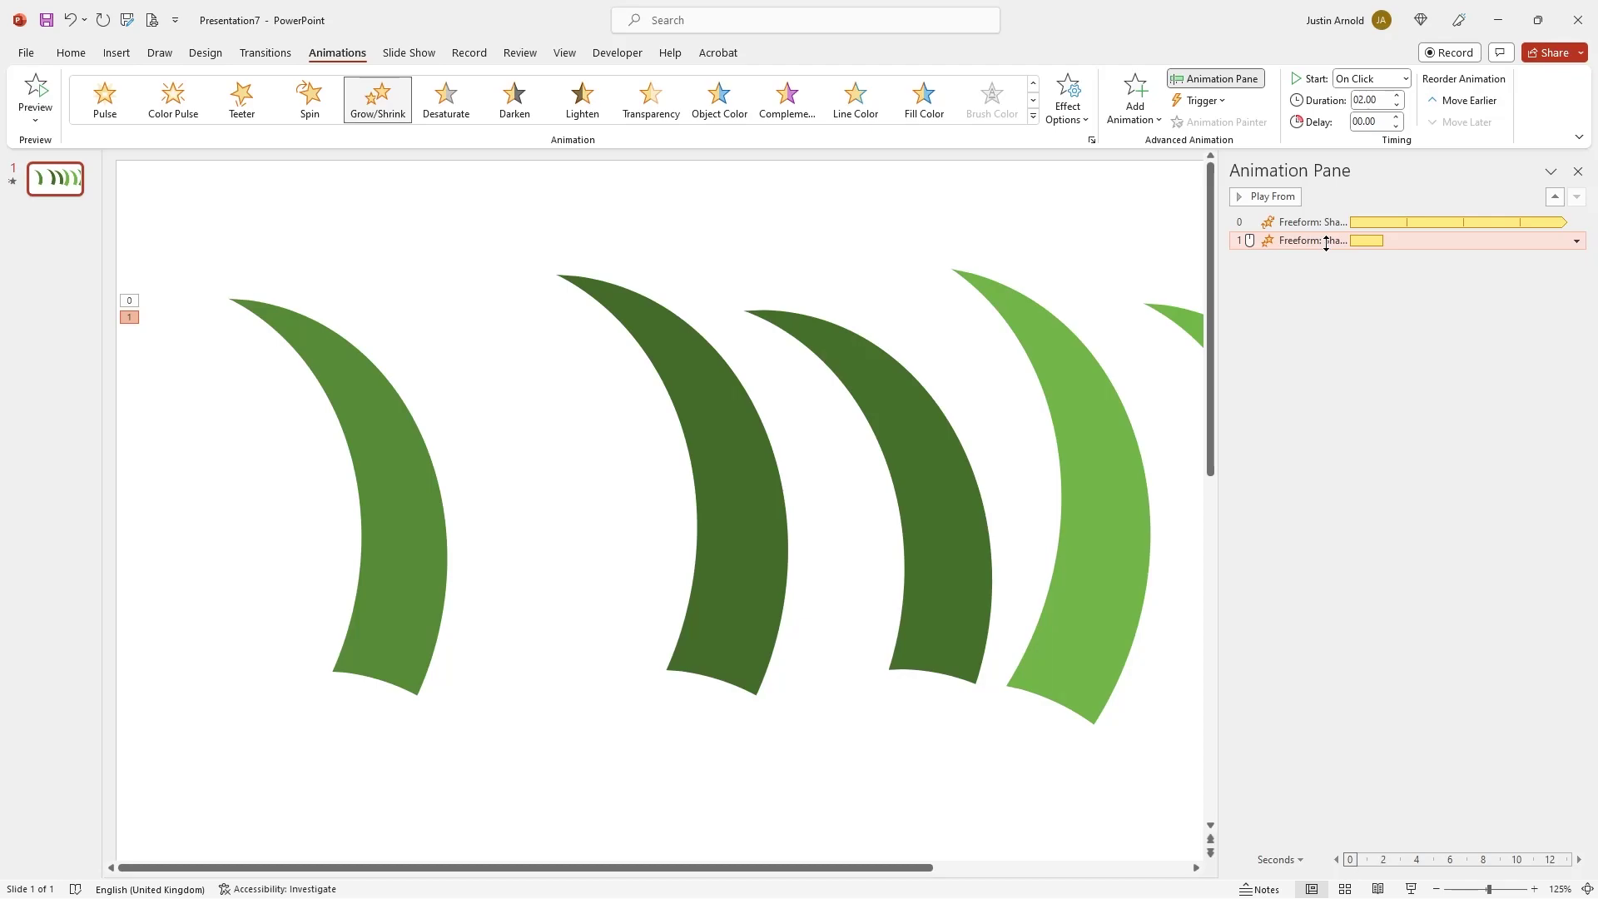
double_click(1264, 243)
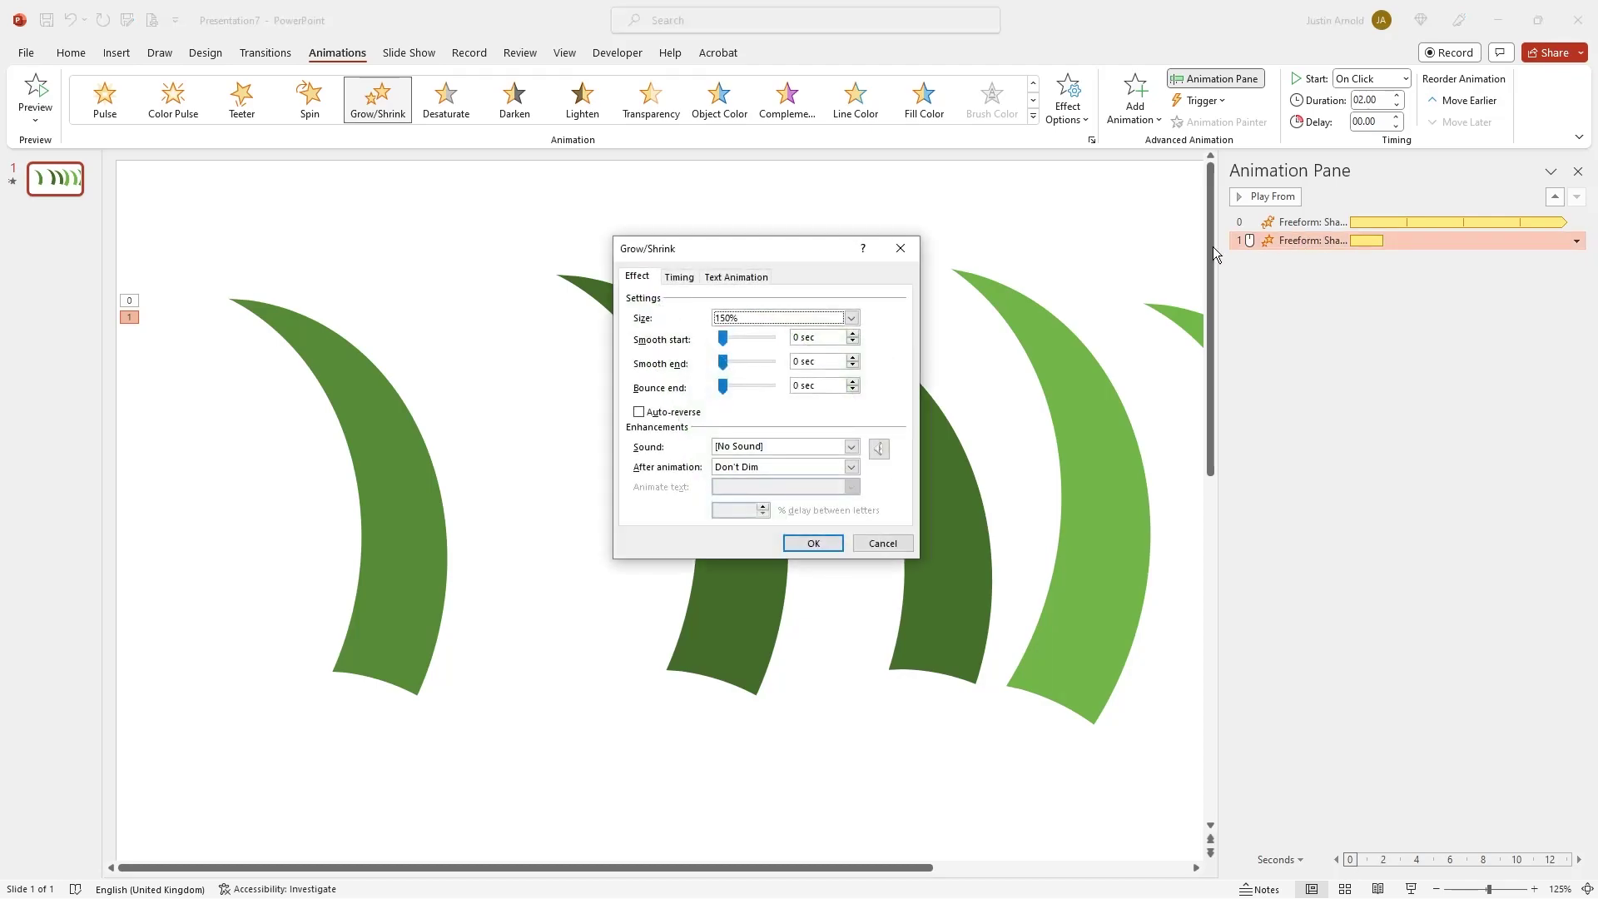
left_click_drag(774, 248, 772, 239)
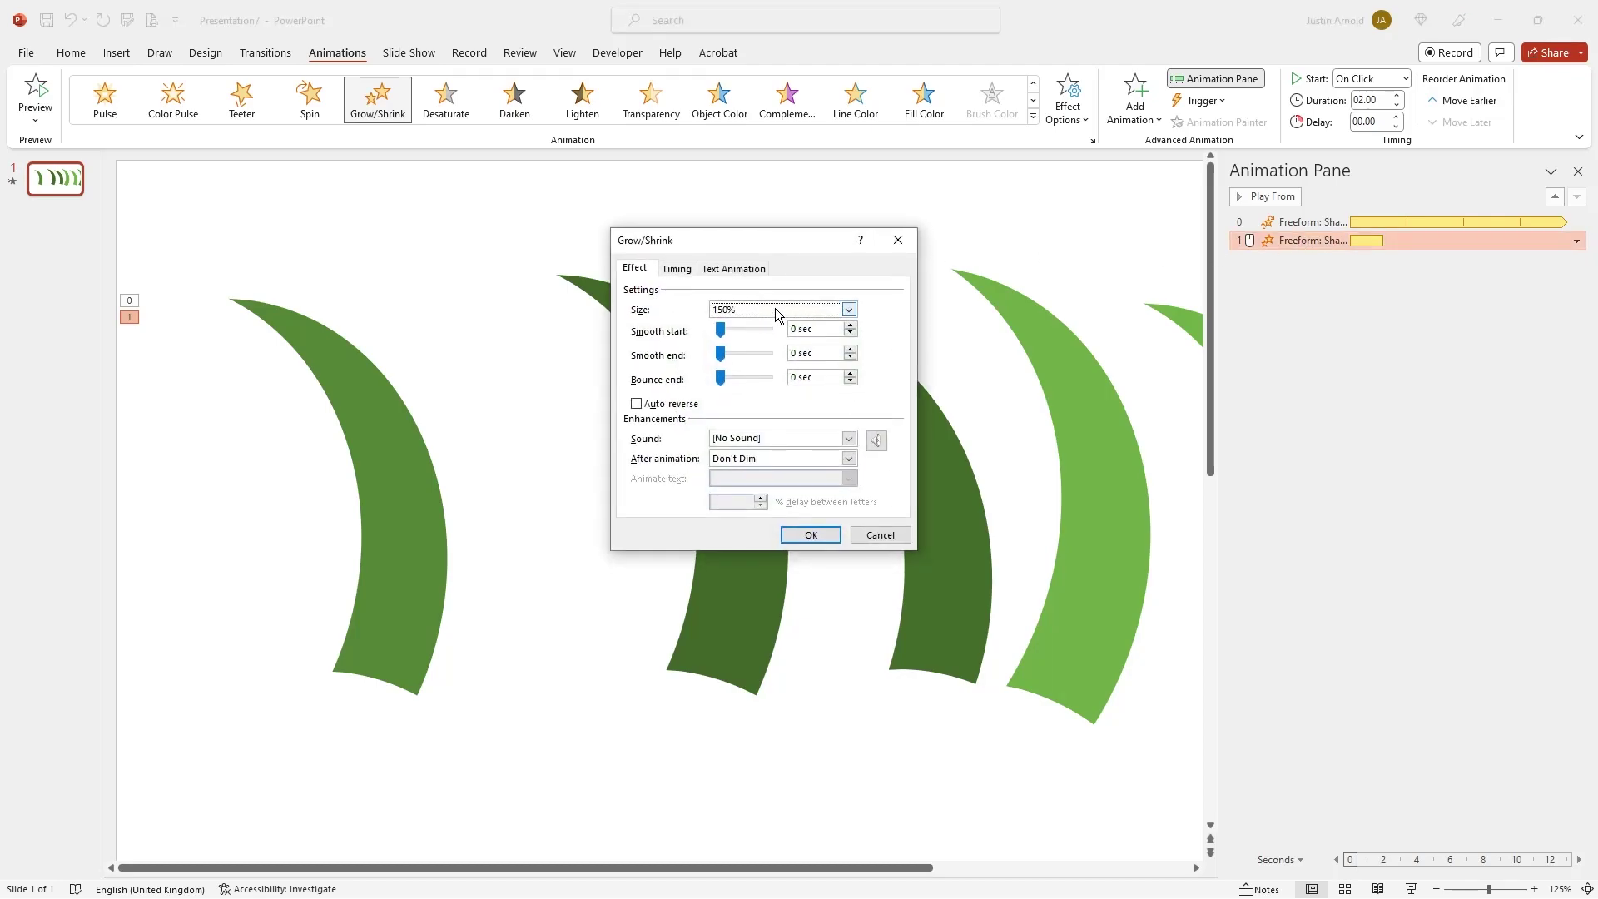
left_click(776, 308)
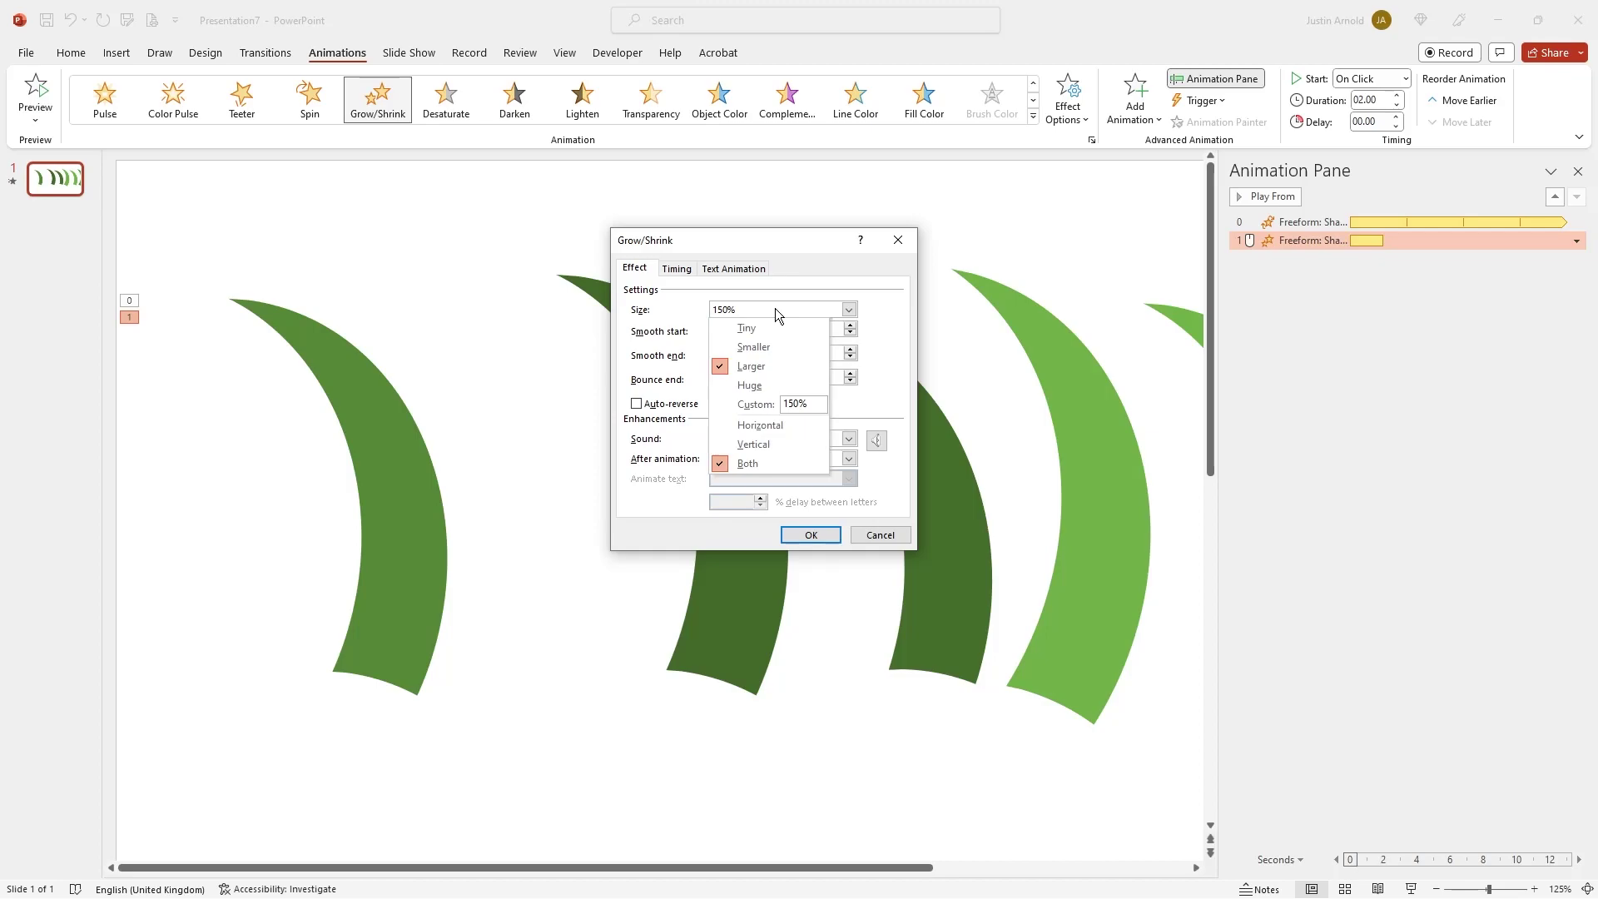
left_click_drag(808, 406, 772, 409)
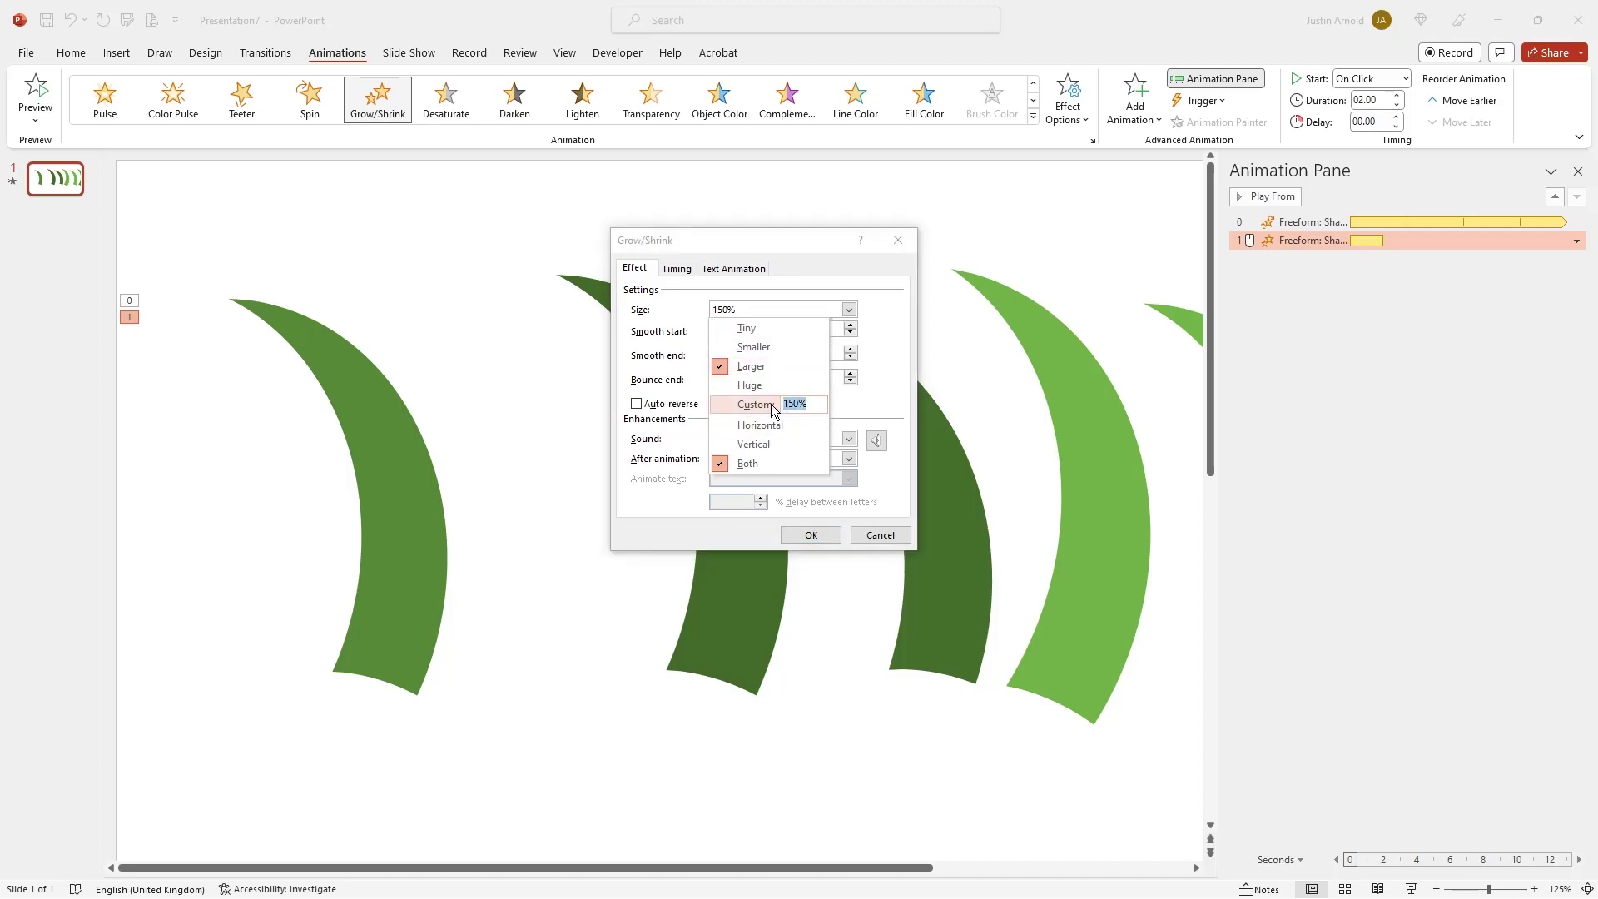
type("110")
key("Return")
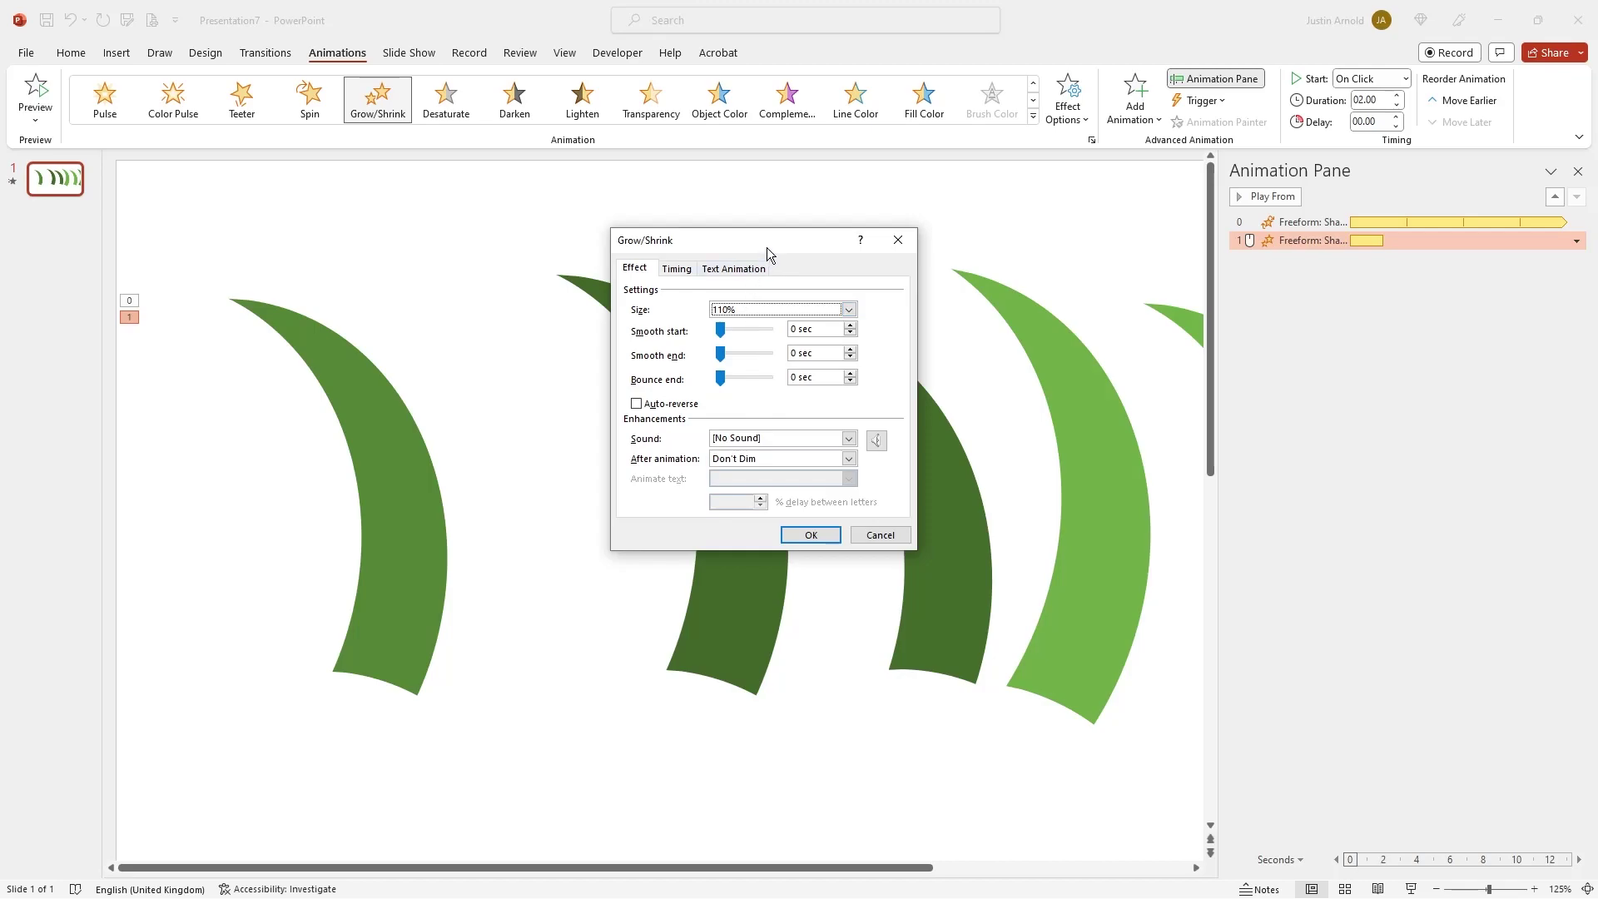
Set the Grow/Shrink effect's smooth start and smooth end to 1 second each and enable auto-reverse
left_click_drag(767, 247, 770, 241)
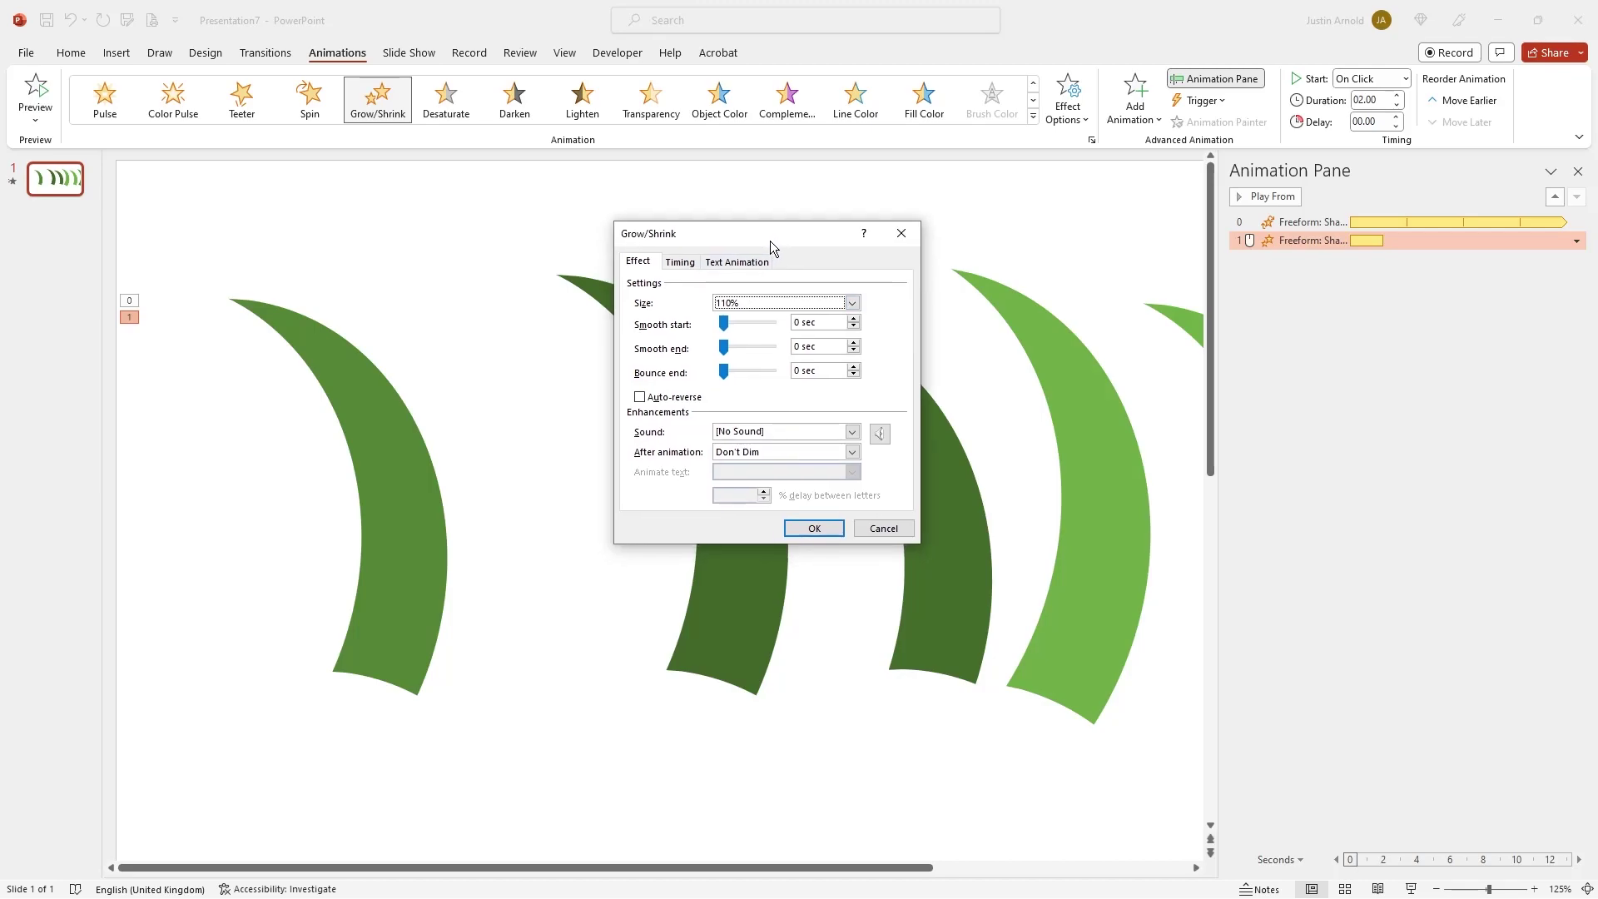
left_click(812, 323)
type("1")
left_click(819, 346)
type("1")
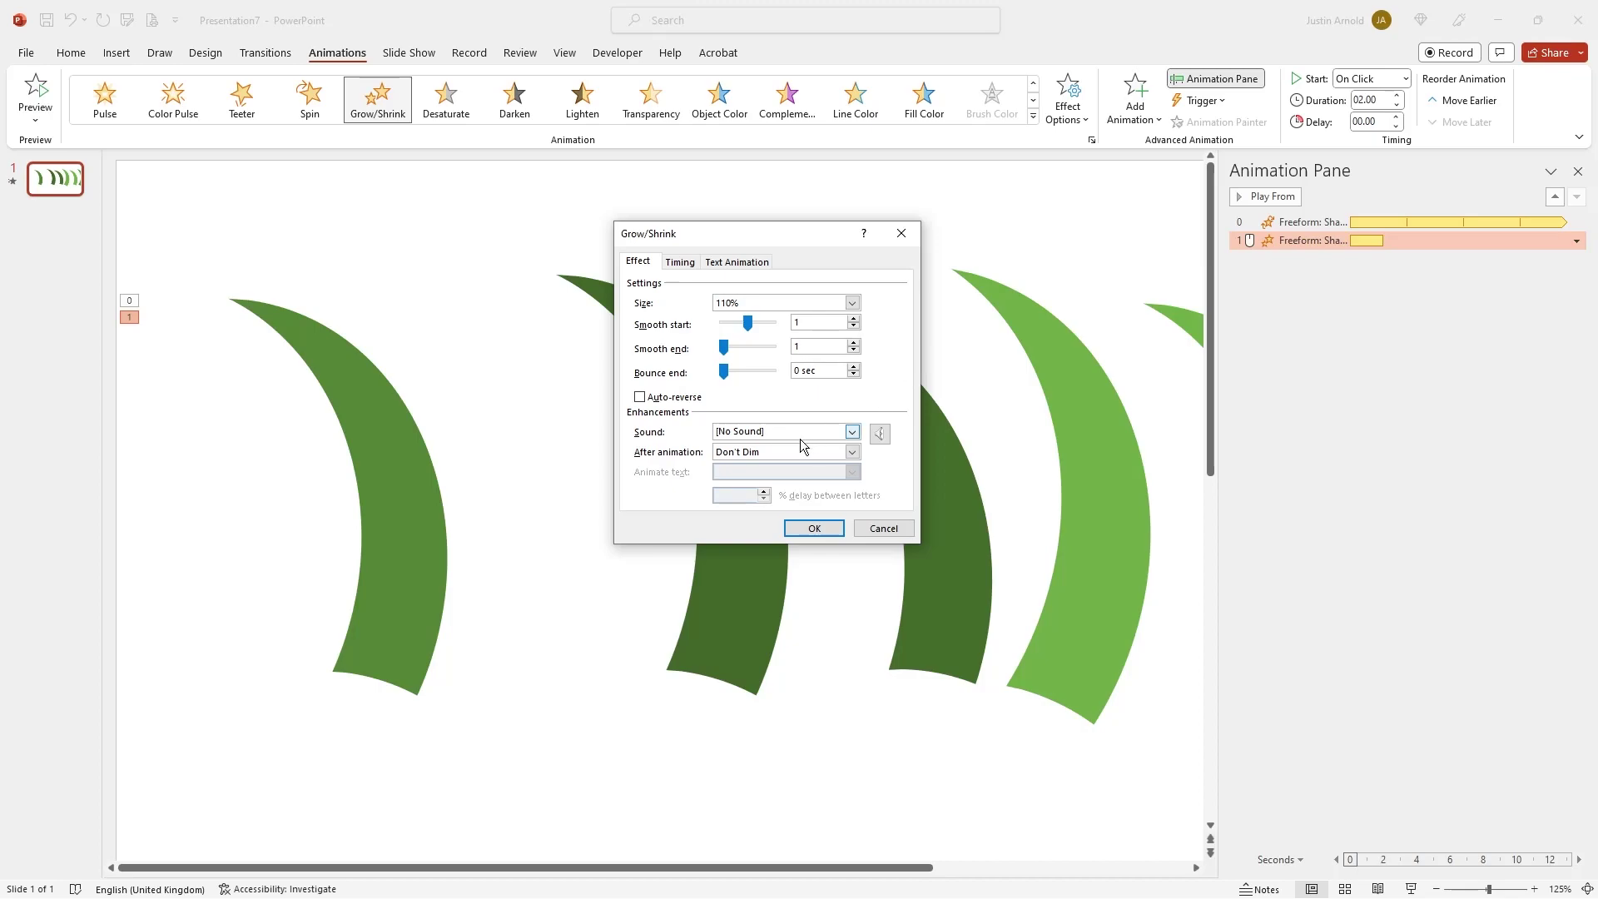
left_click(640, 398)
Set the Grow/Shrink effect to start With Previous and repeat Until End of Slide, and check it in the slide show
left_click(680, 263)
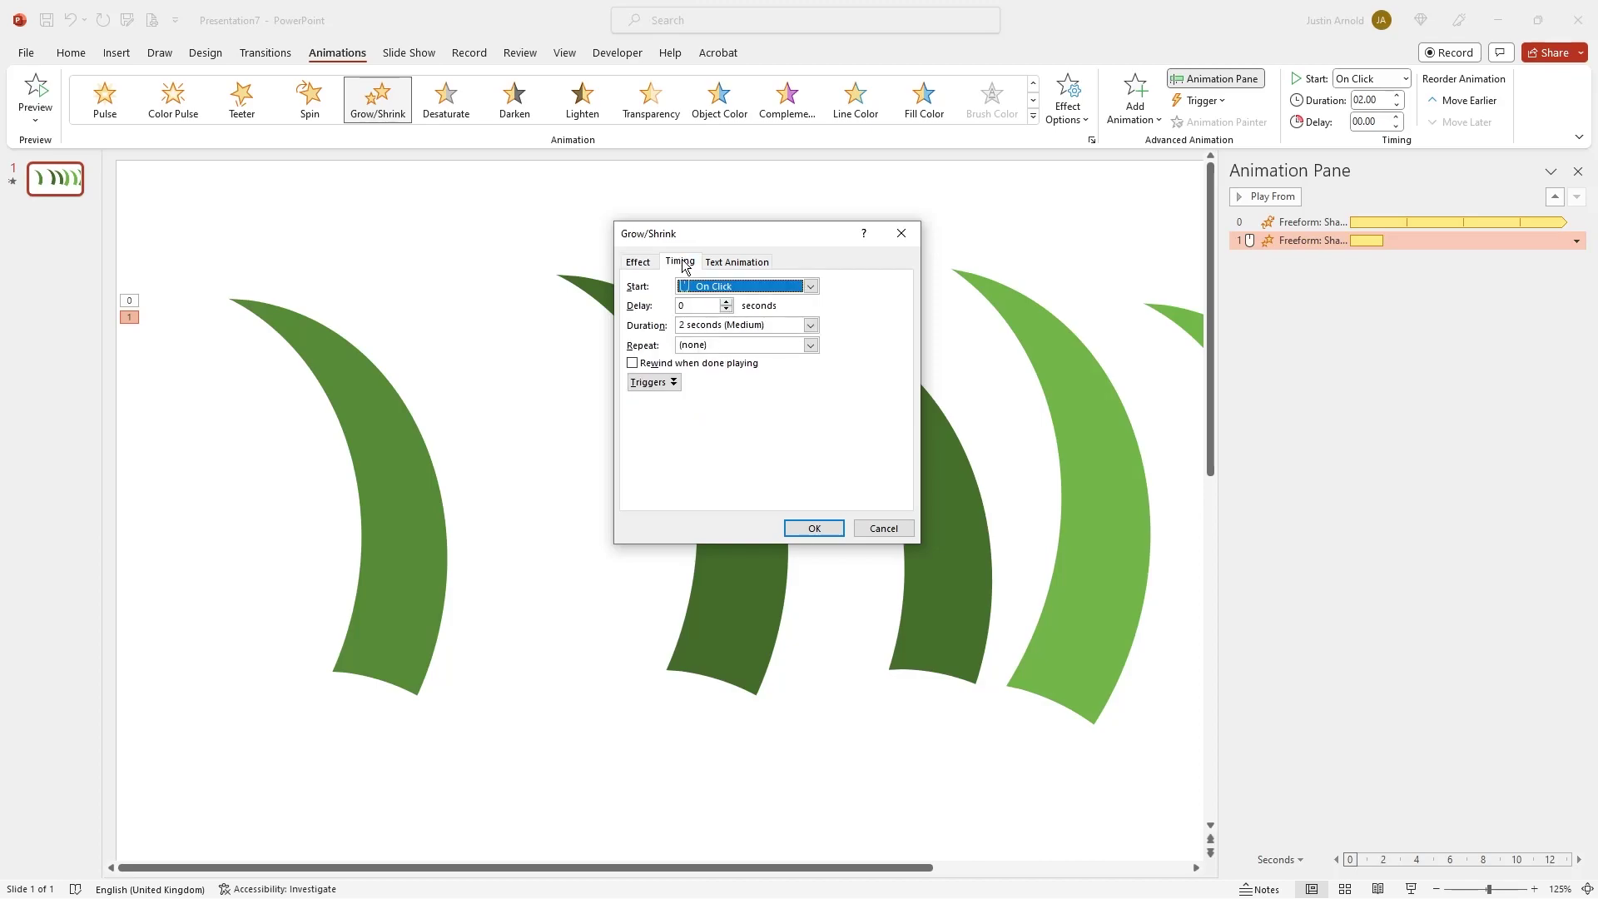
left_click(755, 286)
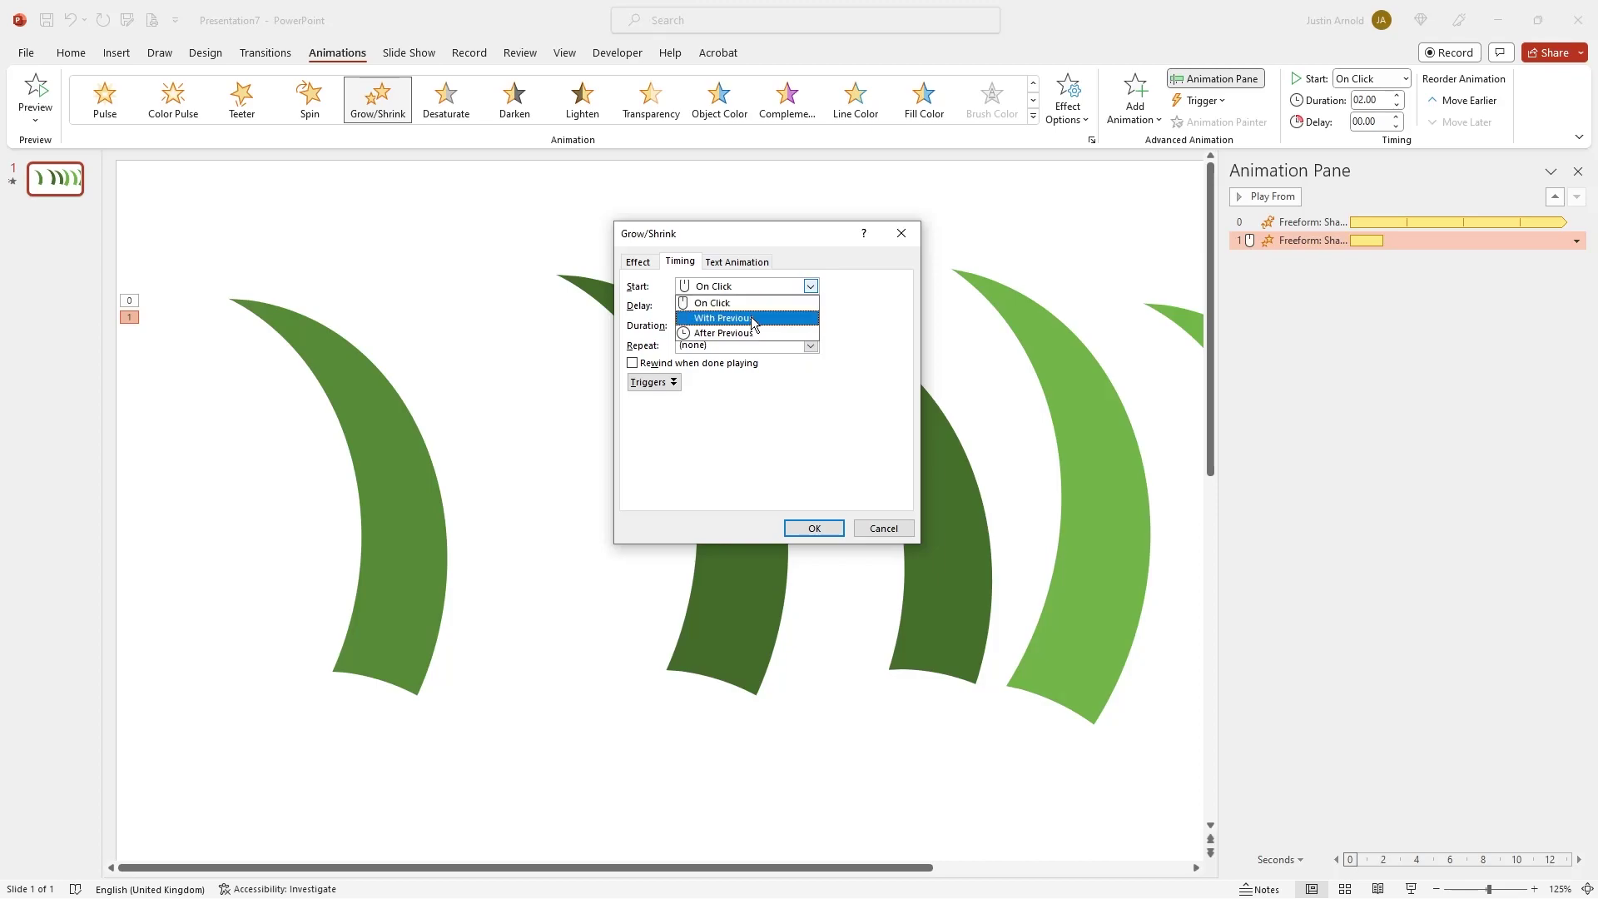
left_click(751, 317)
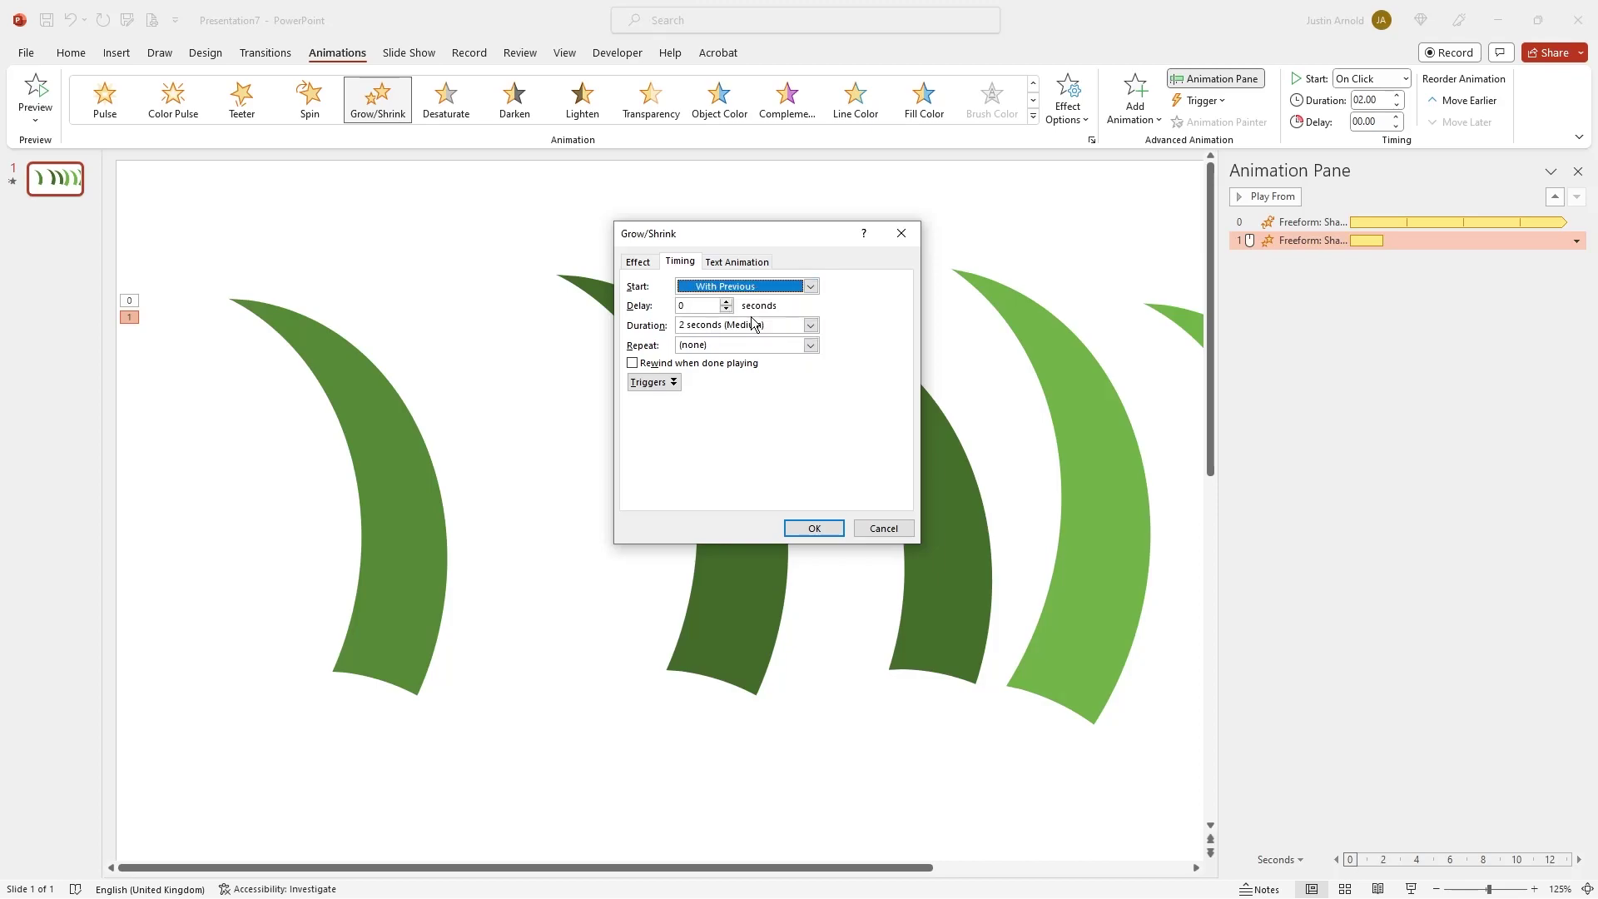
left_click(807, 344)
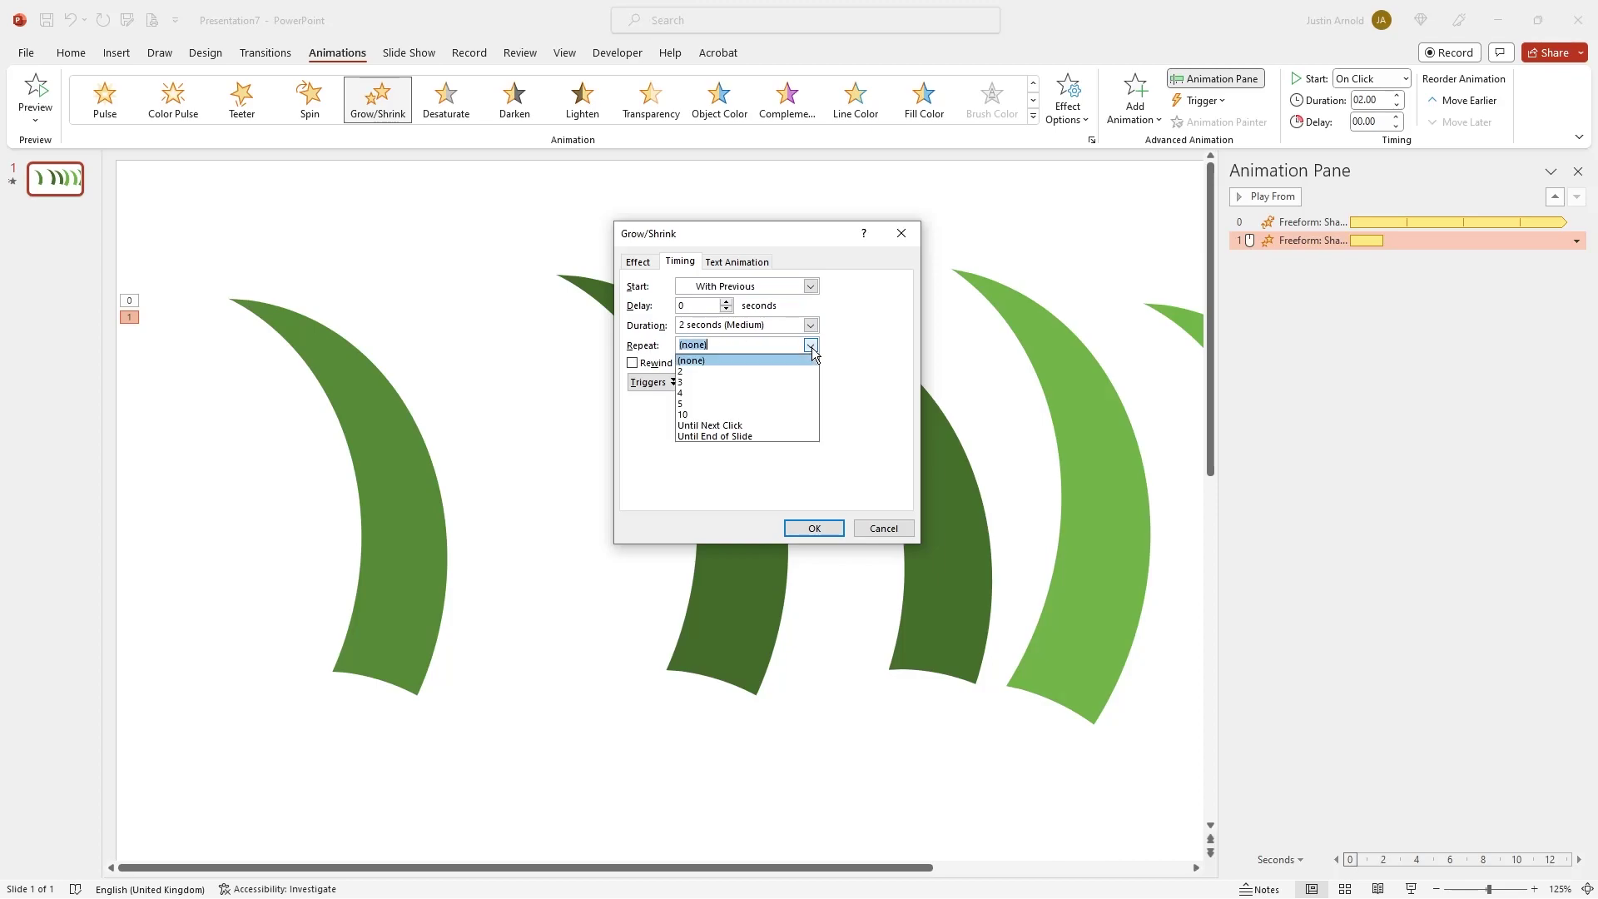
left_click(729, 437)
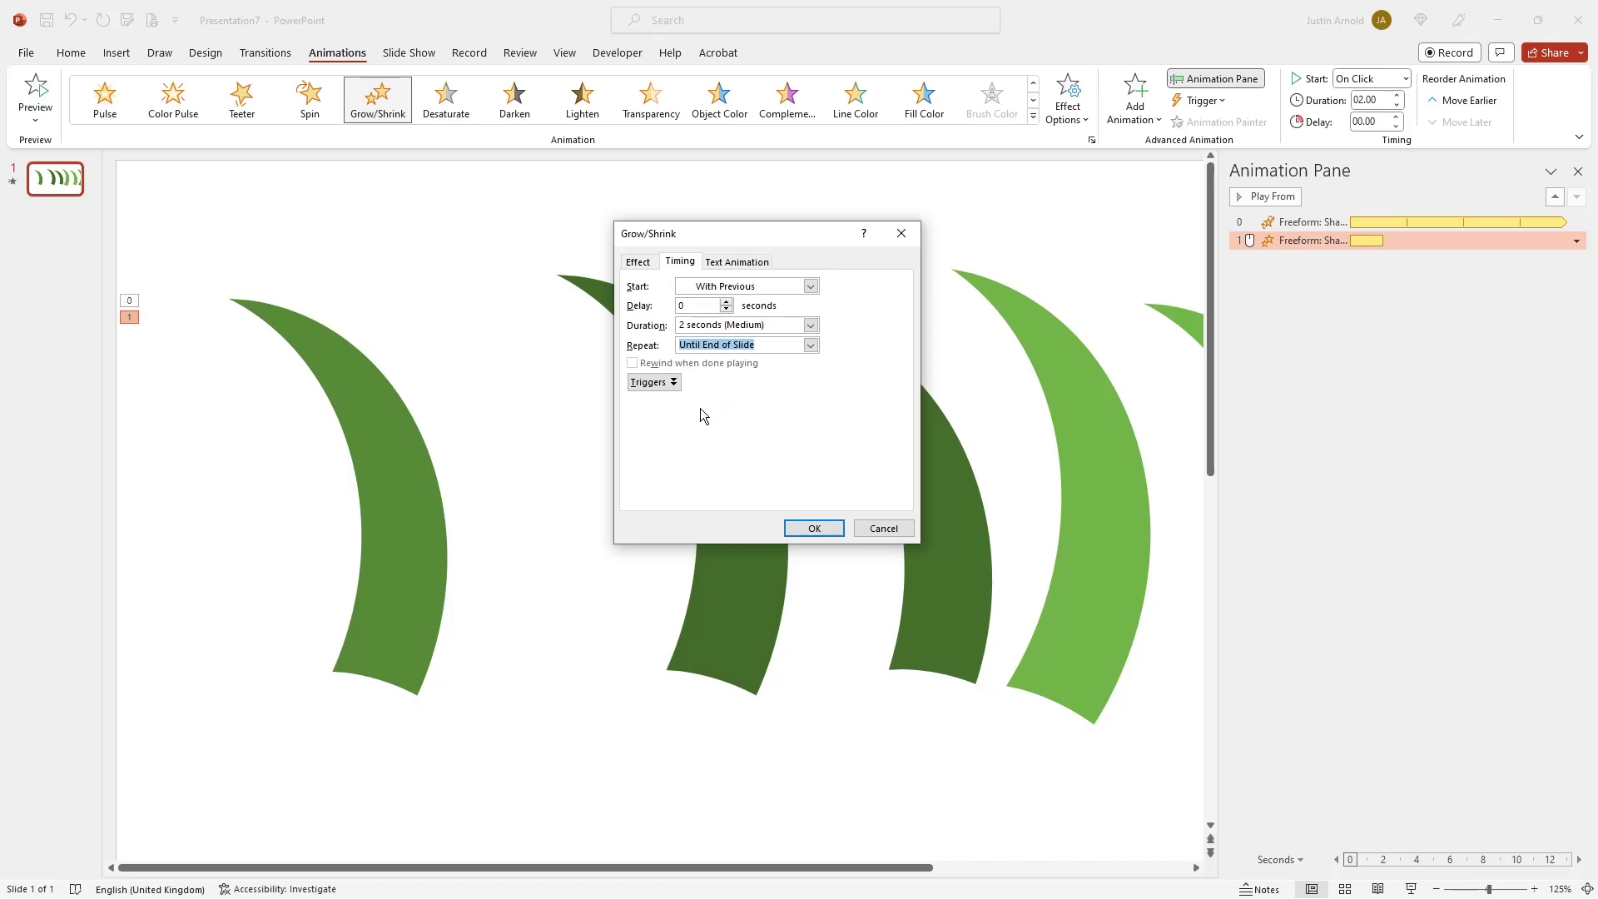
left_click(811, 528)
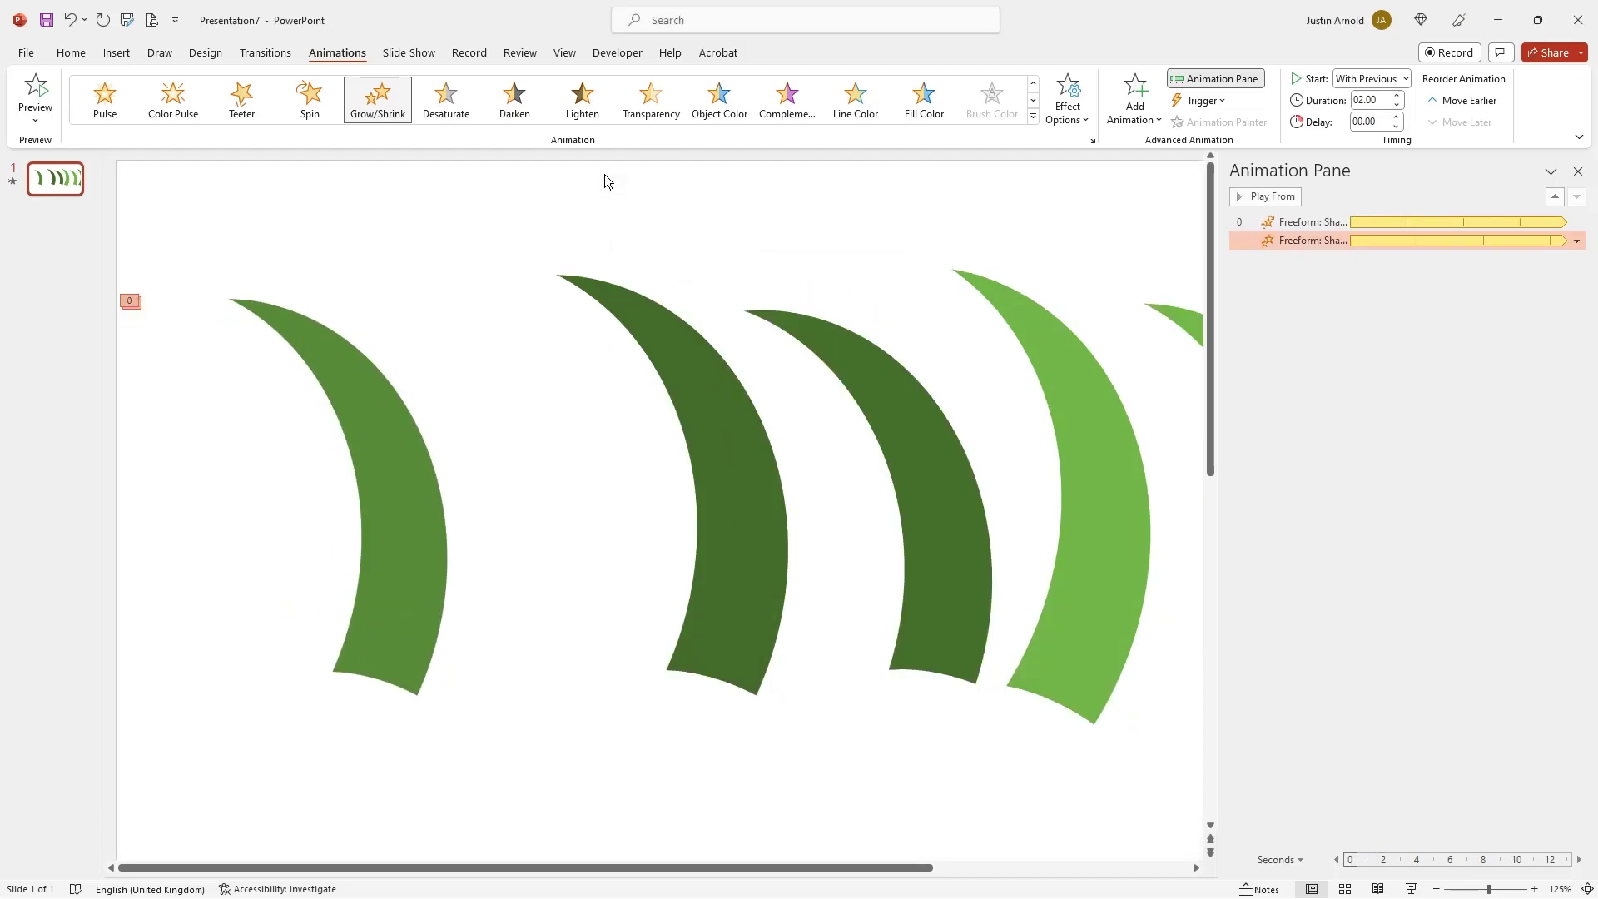
key("F5")
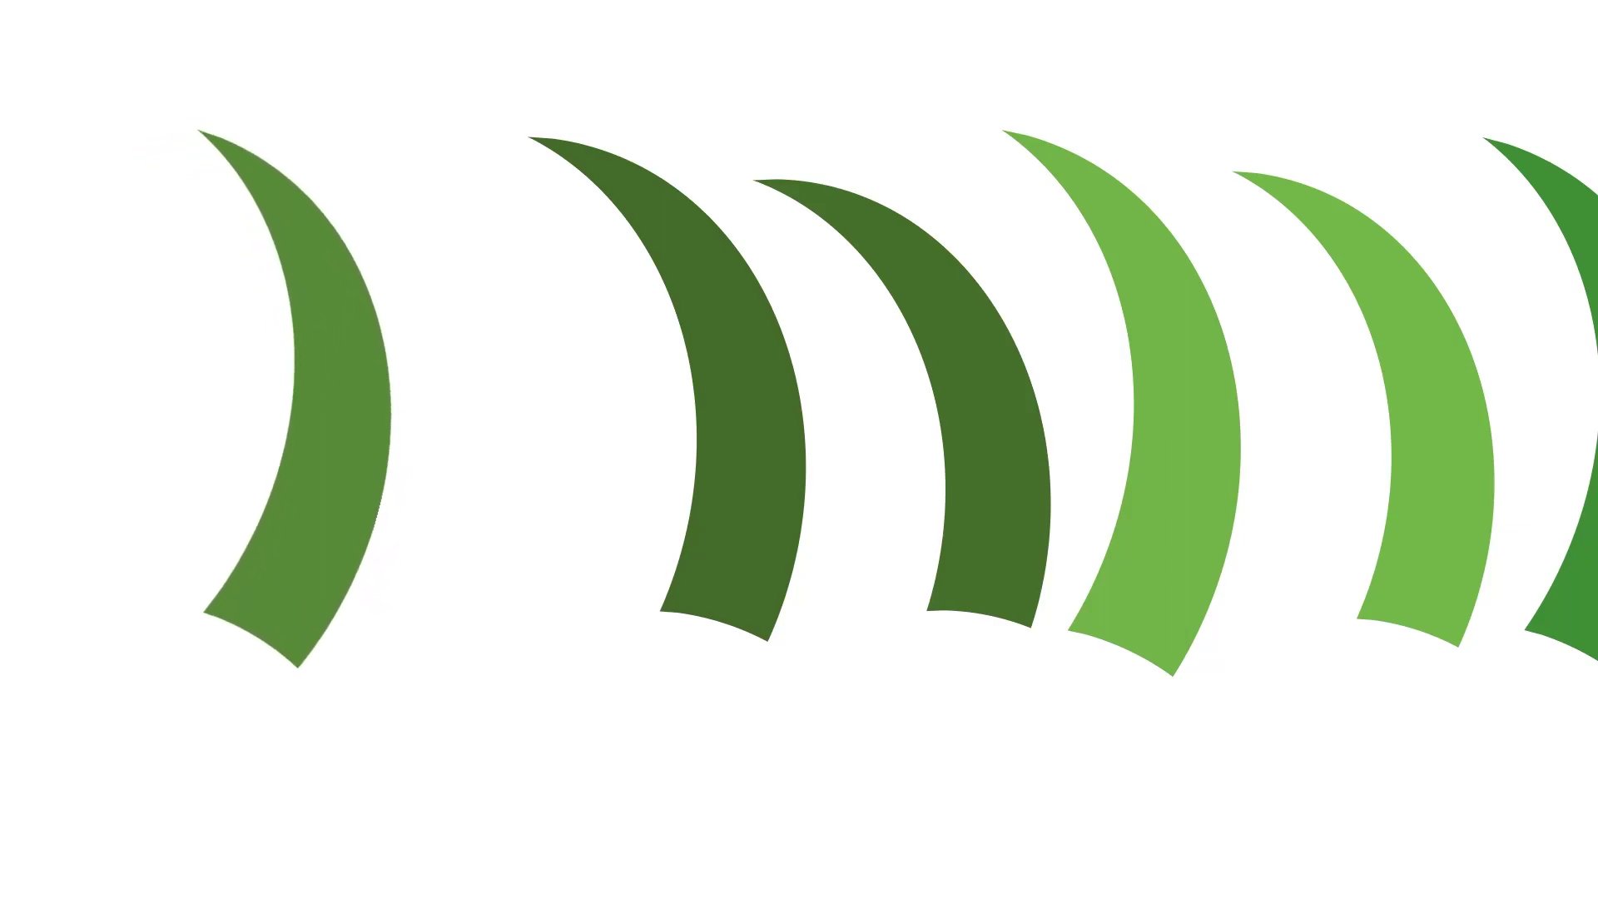
key("Escape")
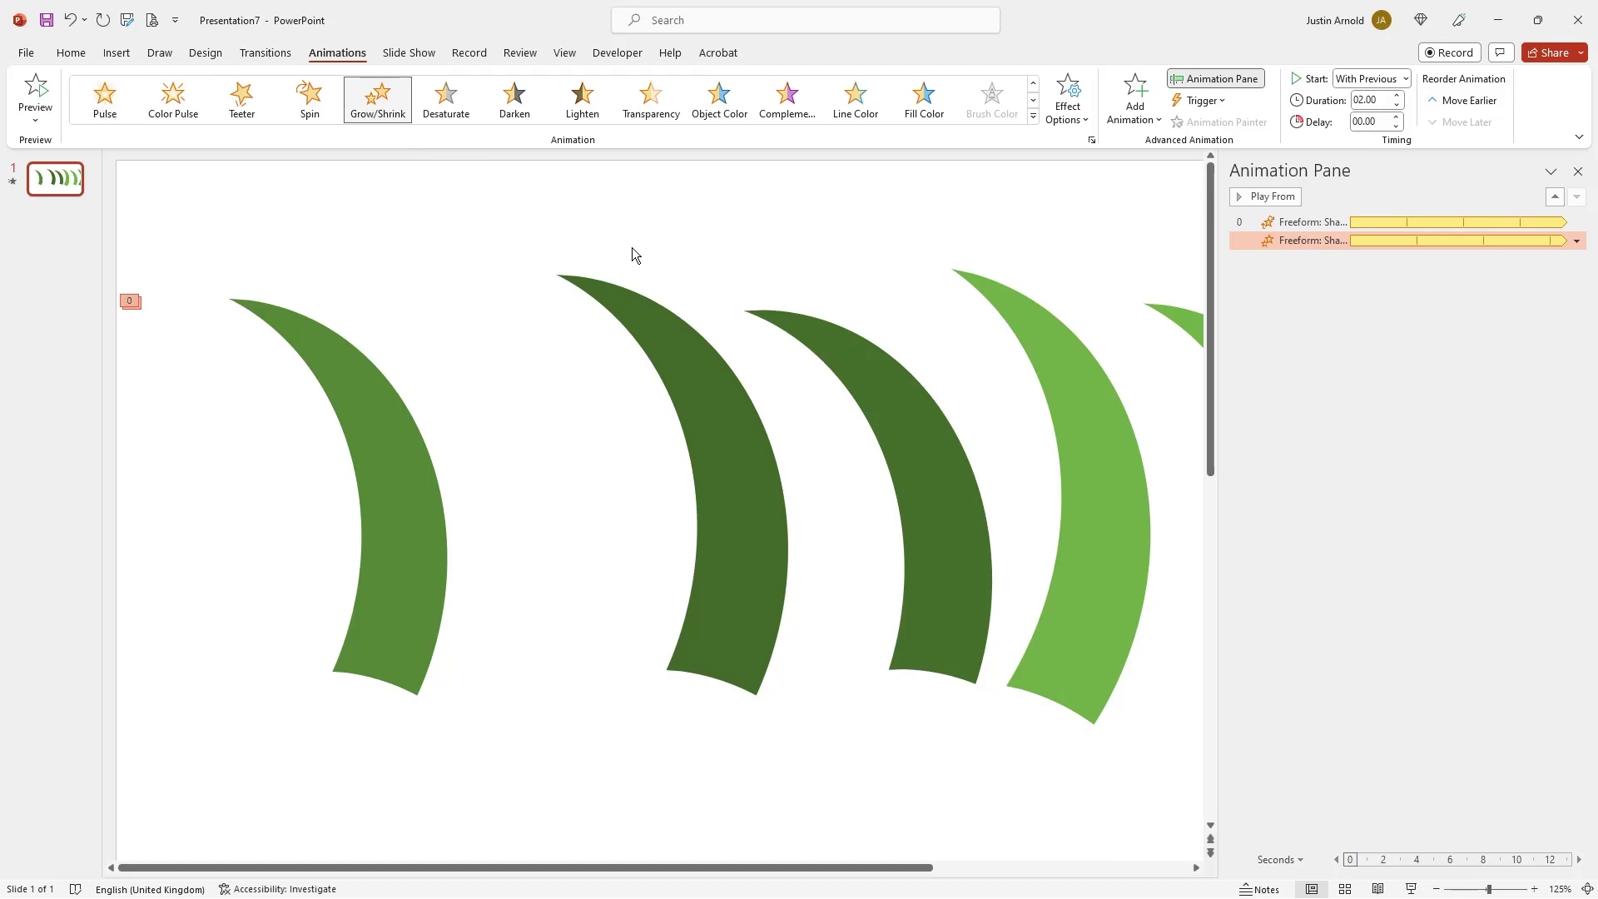
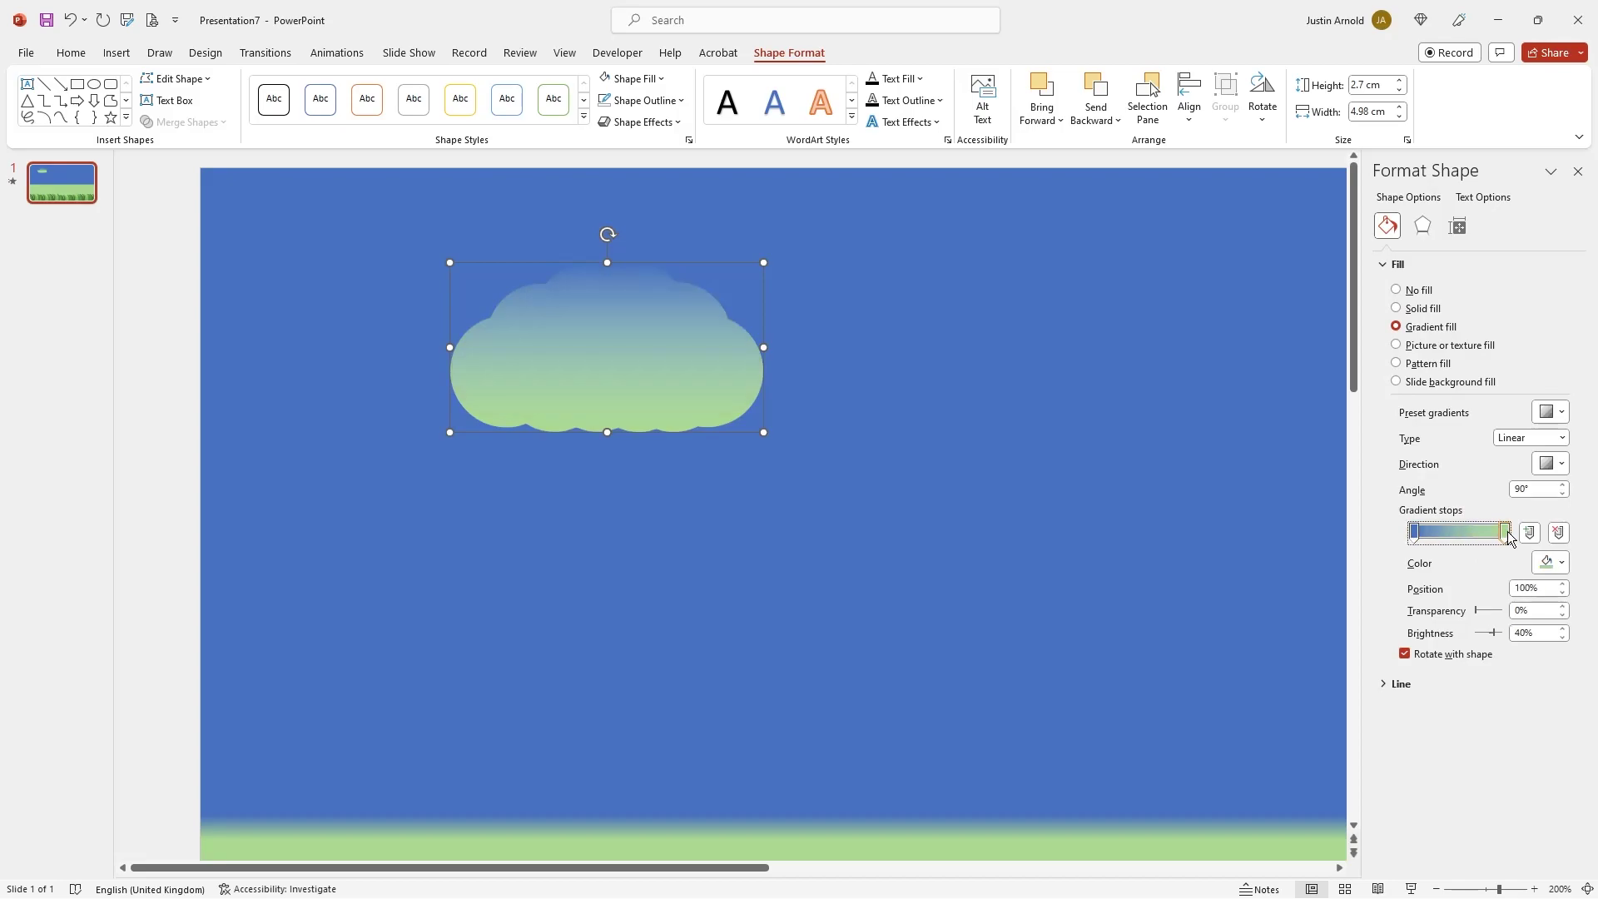
Set the first gradient stop of the cloud's fill to white
left_click(1417, 535)
left_click(1561, 563)
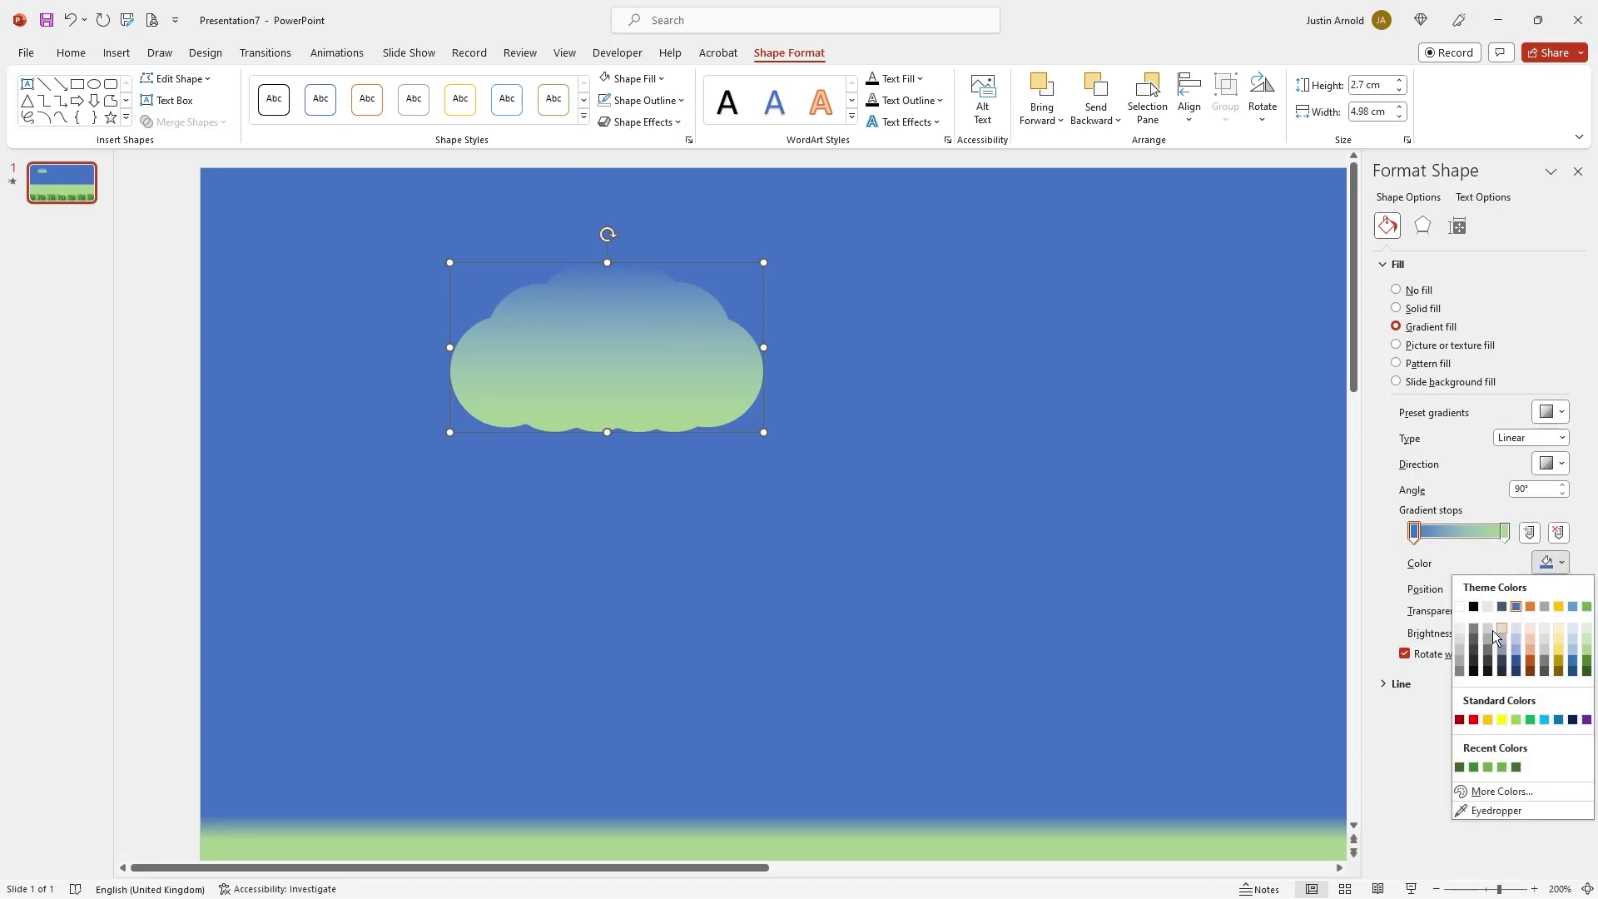
left_click(1460, 607)
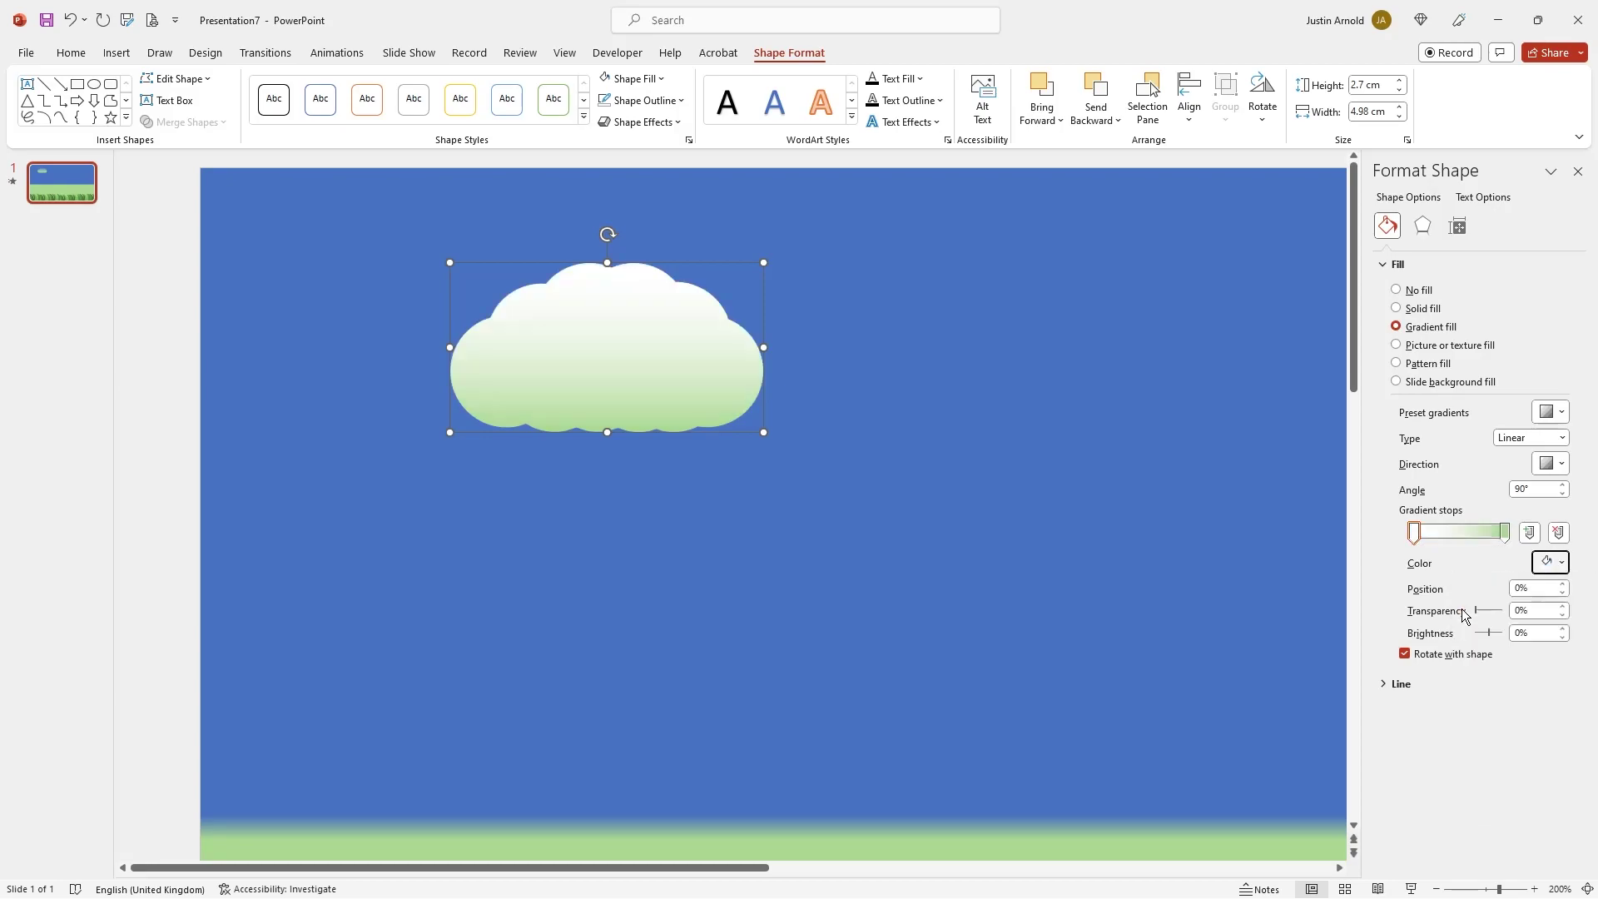
Set the cloud's last gradient stop to white darkened by 25%, and shift the cloud slightly to the left
left_click(1507, 534)
left_click(1561, 563)
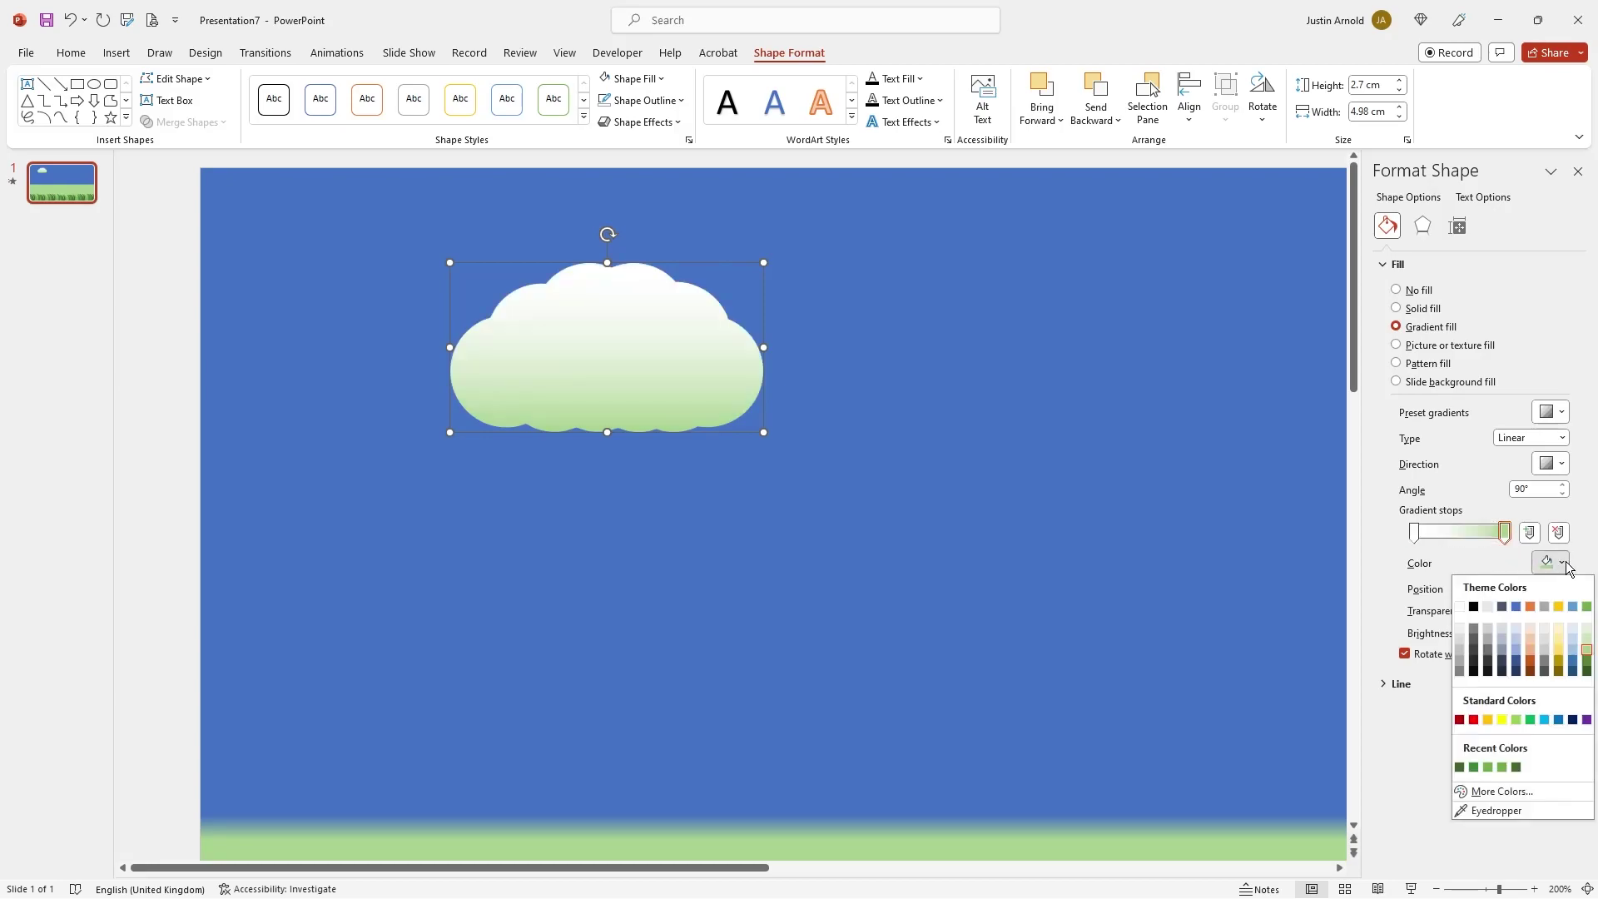
left_click(1458, 649)
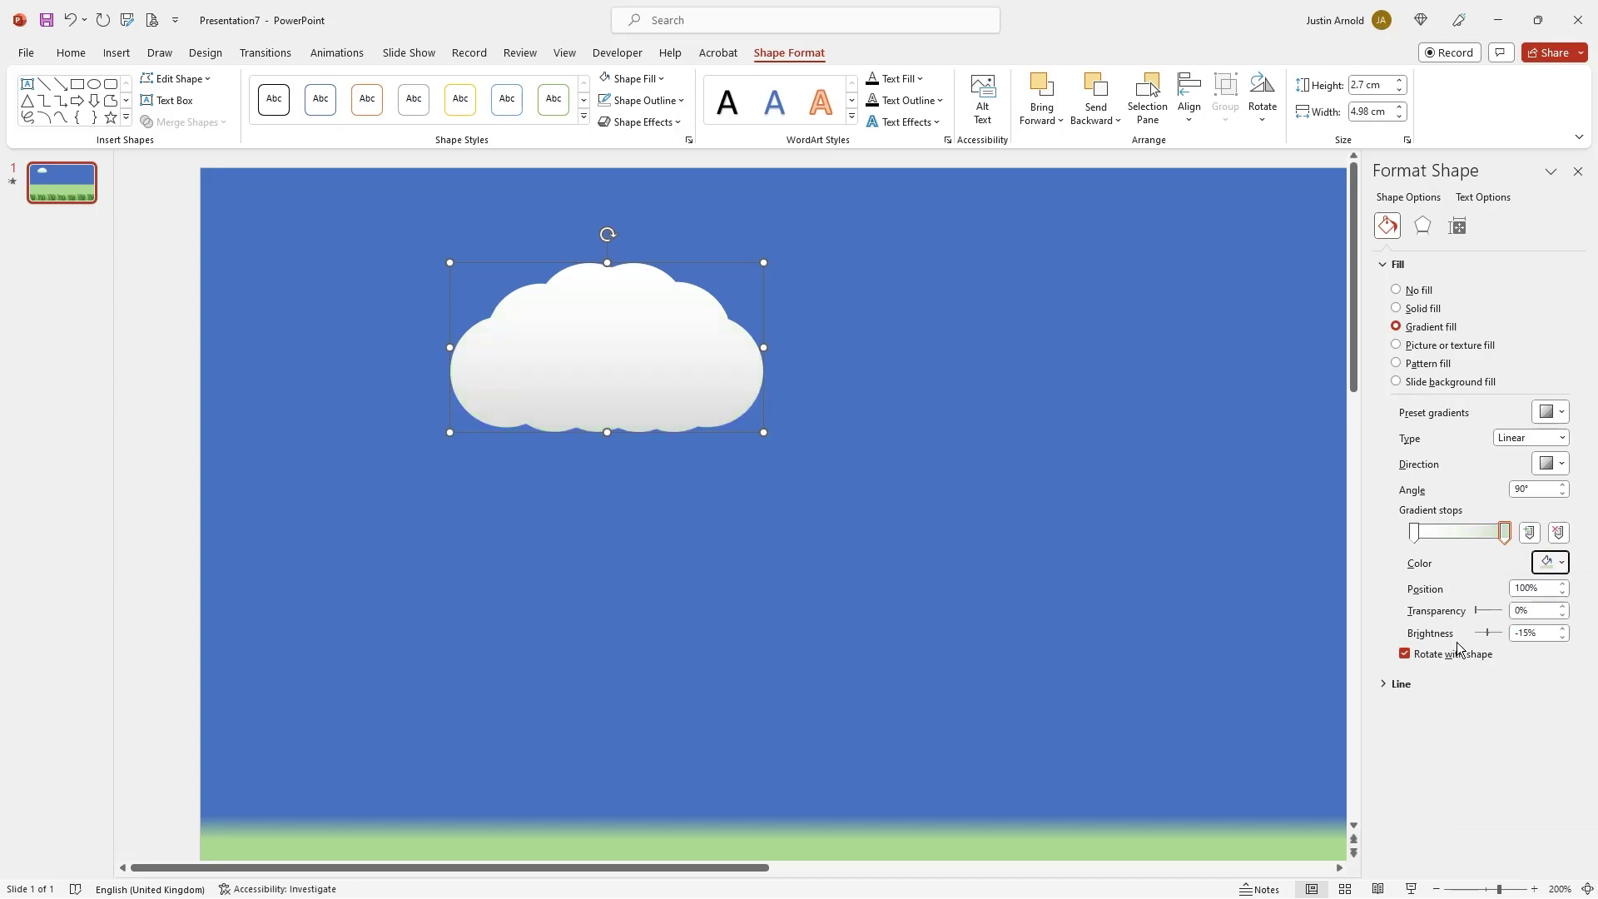
left_click(1558, 562)
left_click(1466, 650)
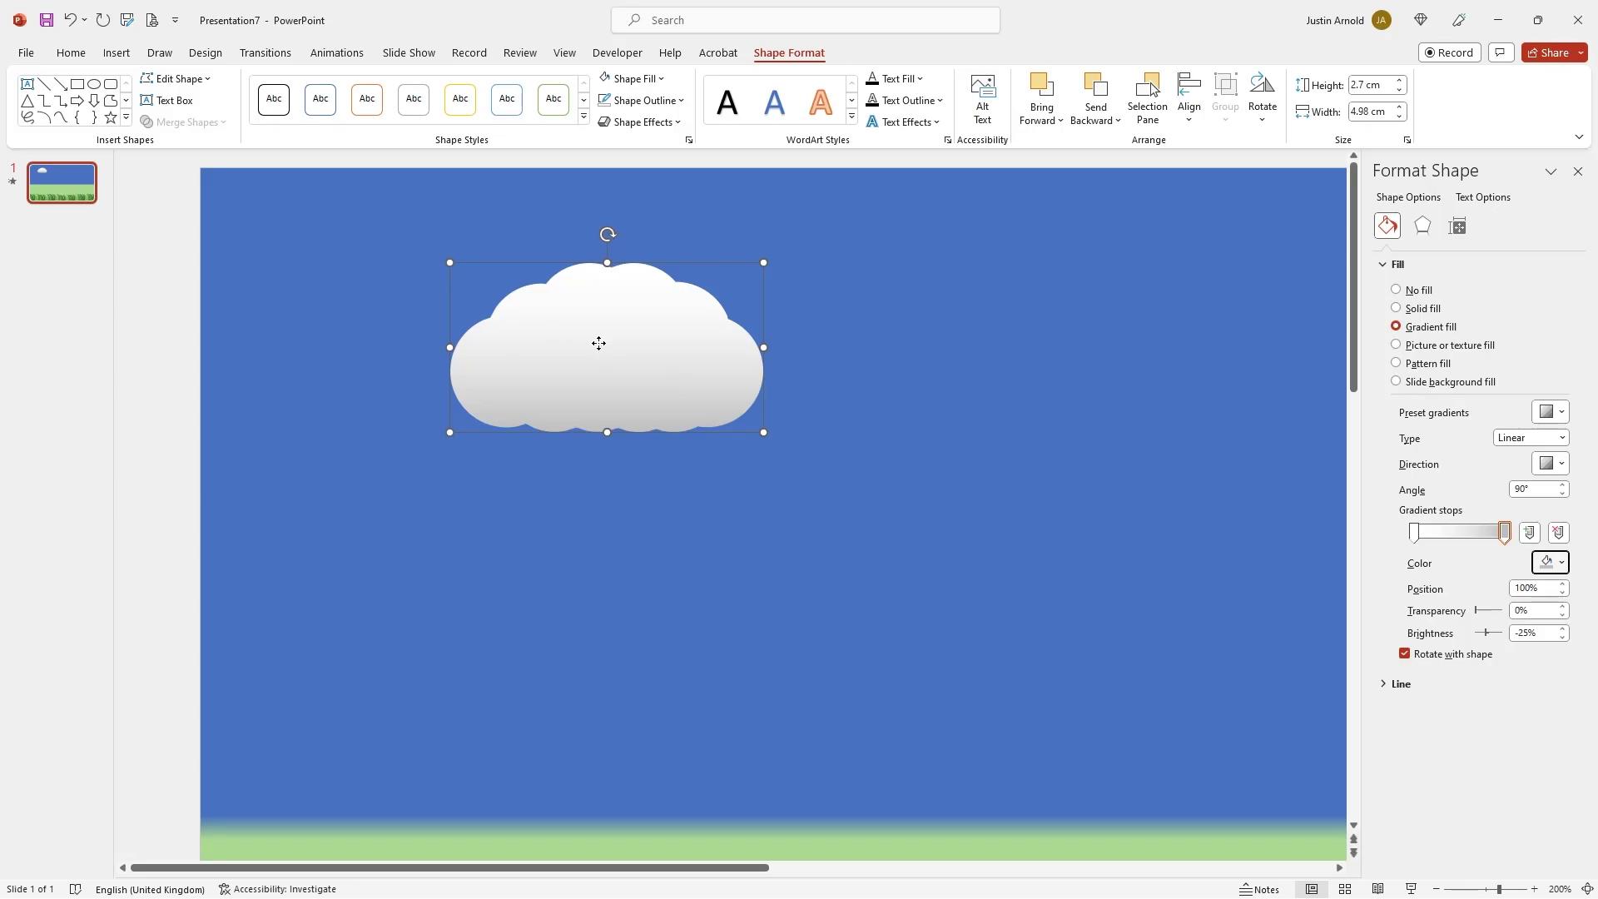
left_click_drag(595, 342, 550, 334)
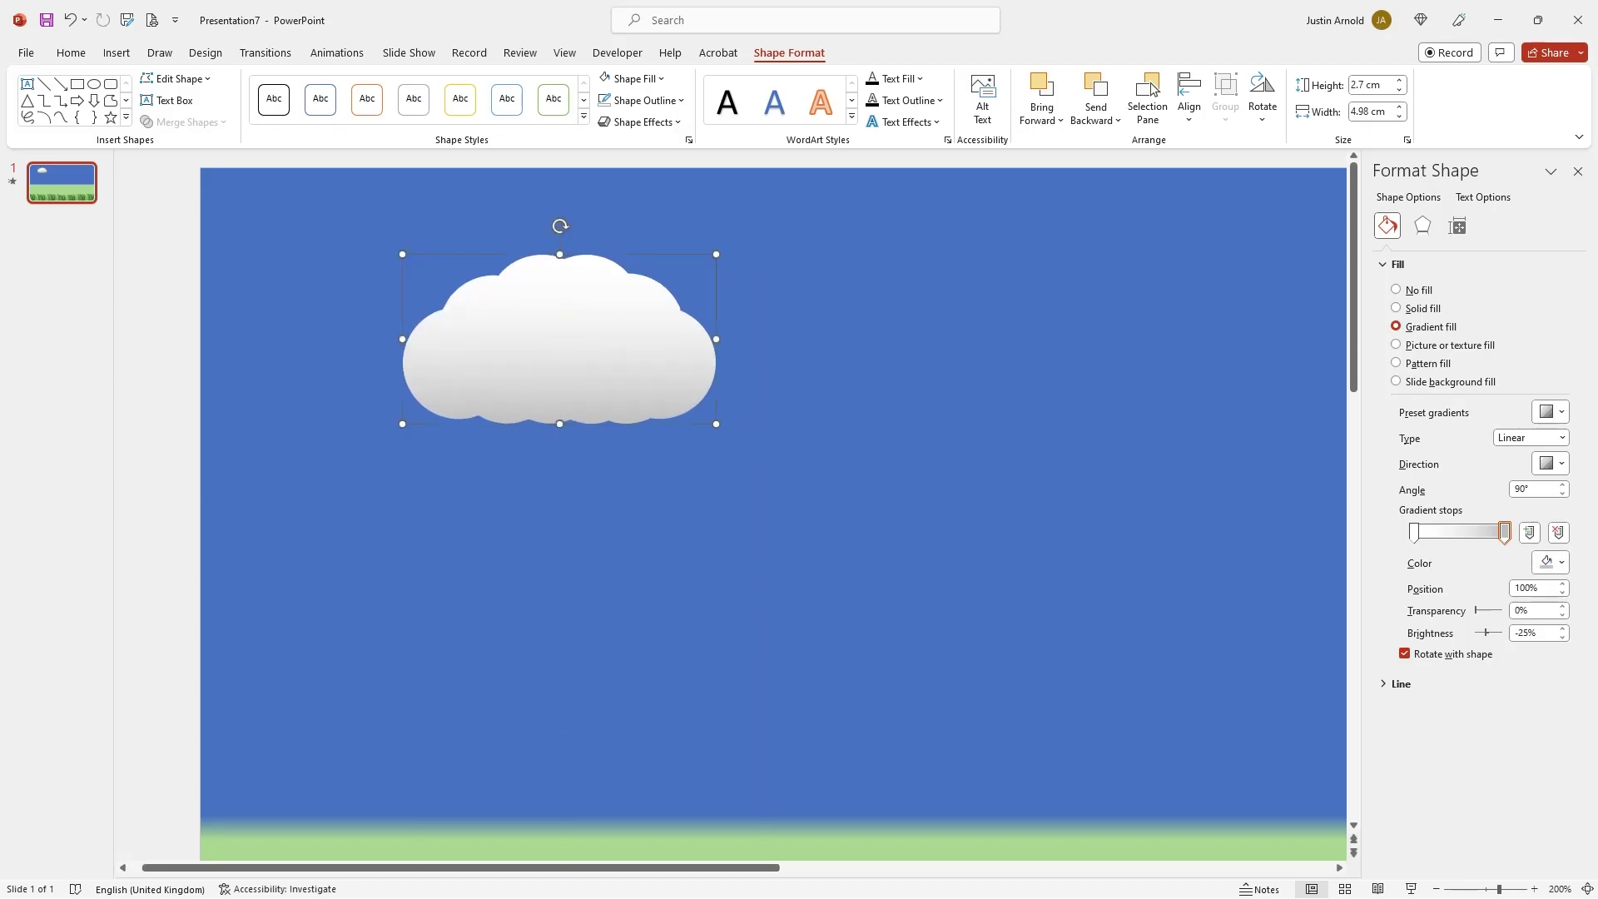
left_click(1579, 173)
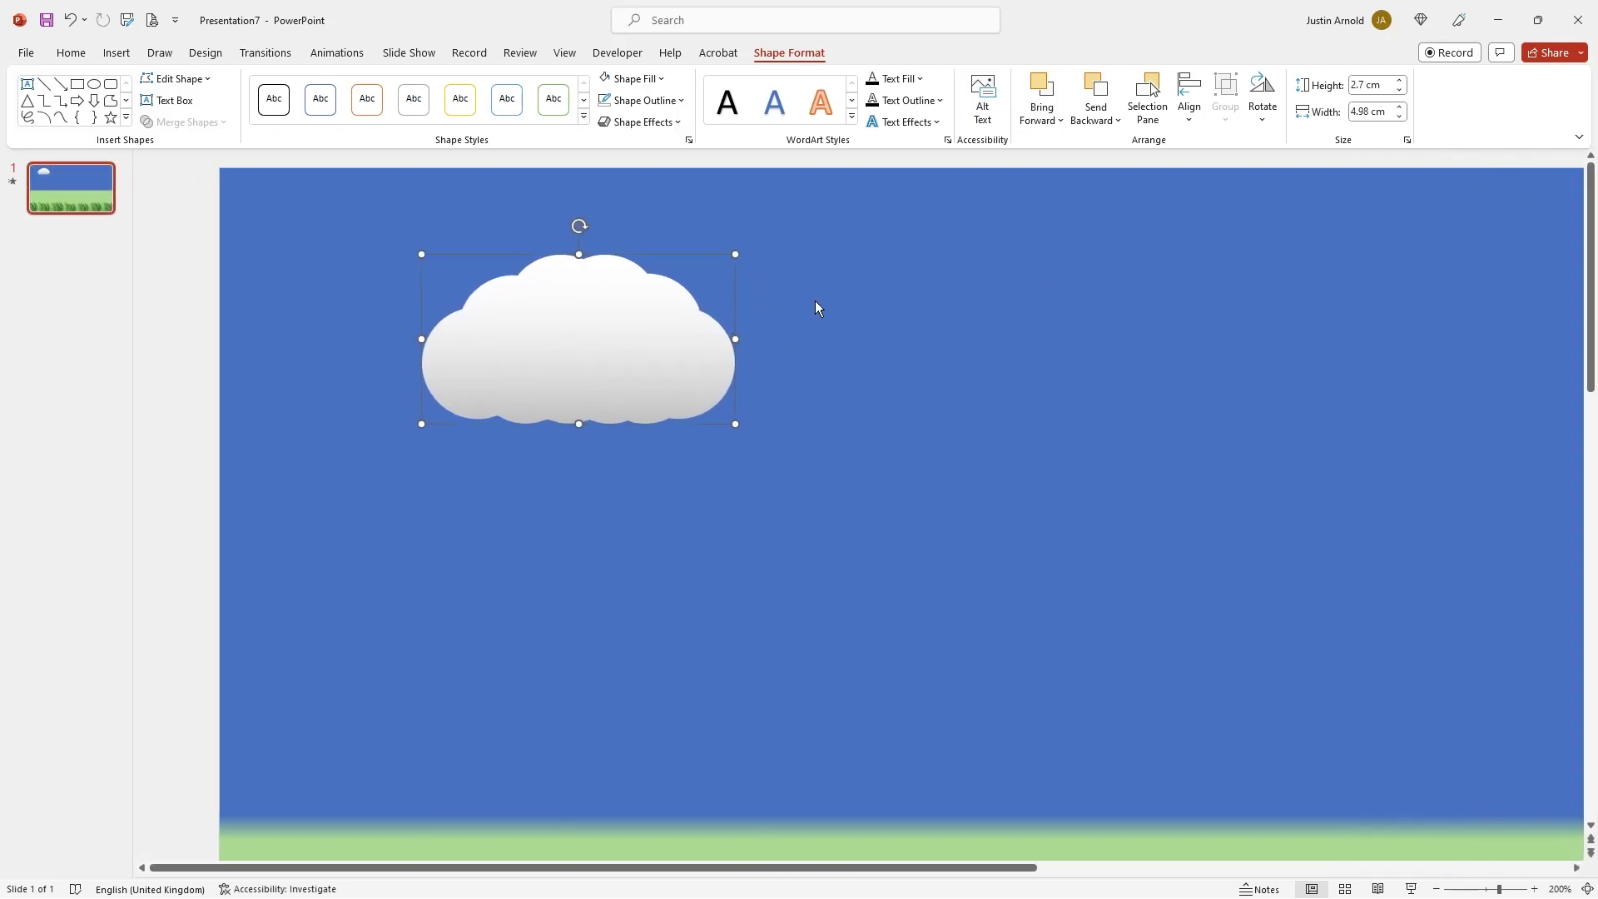
Place a copy of the cloud lower in the middle of the sky and shrink it to about 2.08 cm high and 4.47 cm wide
scroll(816, 304, "down", 5)
scroll(792, 302, "down", 1)
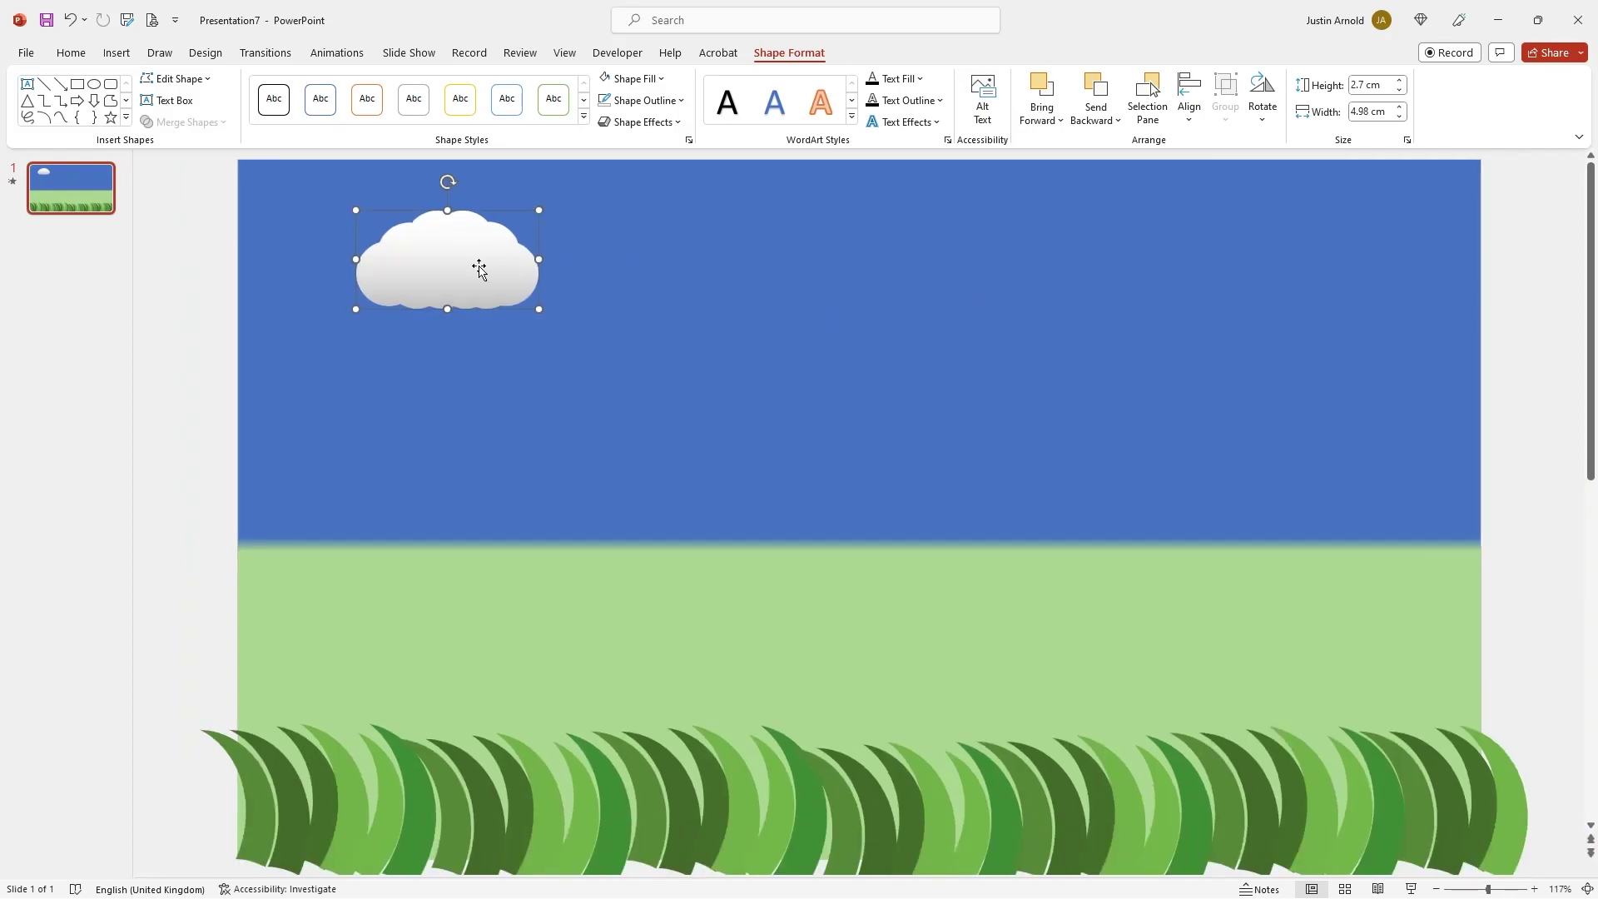
left_click_drag(478, 267, 757, 379)
key("ctrl+z")
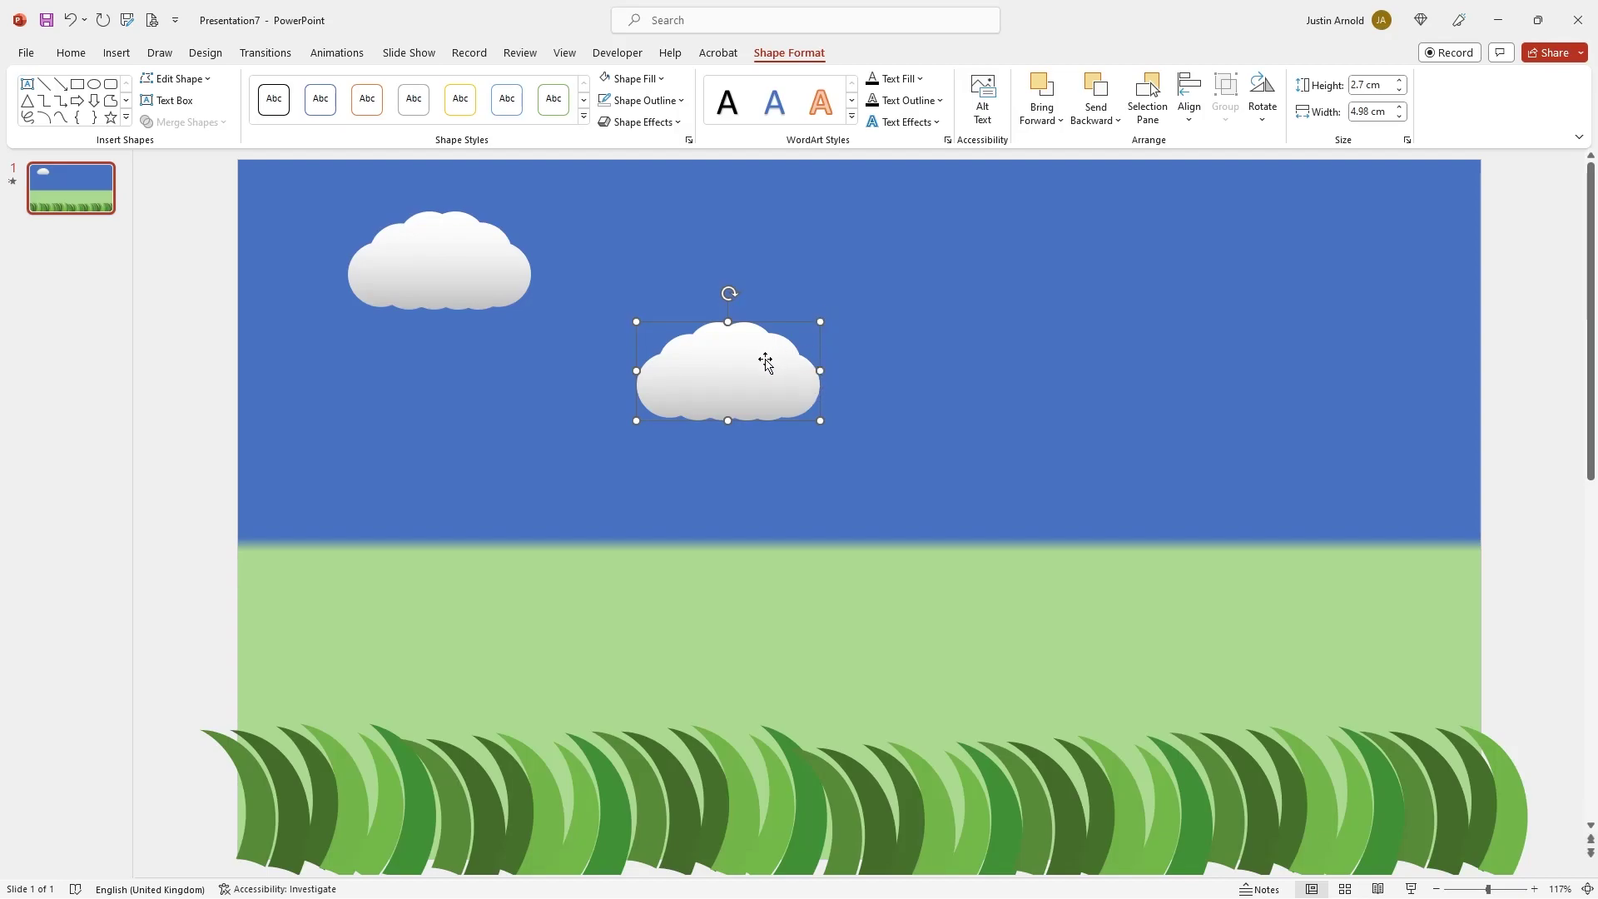
left_click_drag(742, 380, 742, 387)
left_click_drag(820, 427, 801, 364)
Flip the smaller cloud horizontally and deselect it
right_click(735, 365)
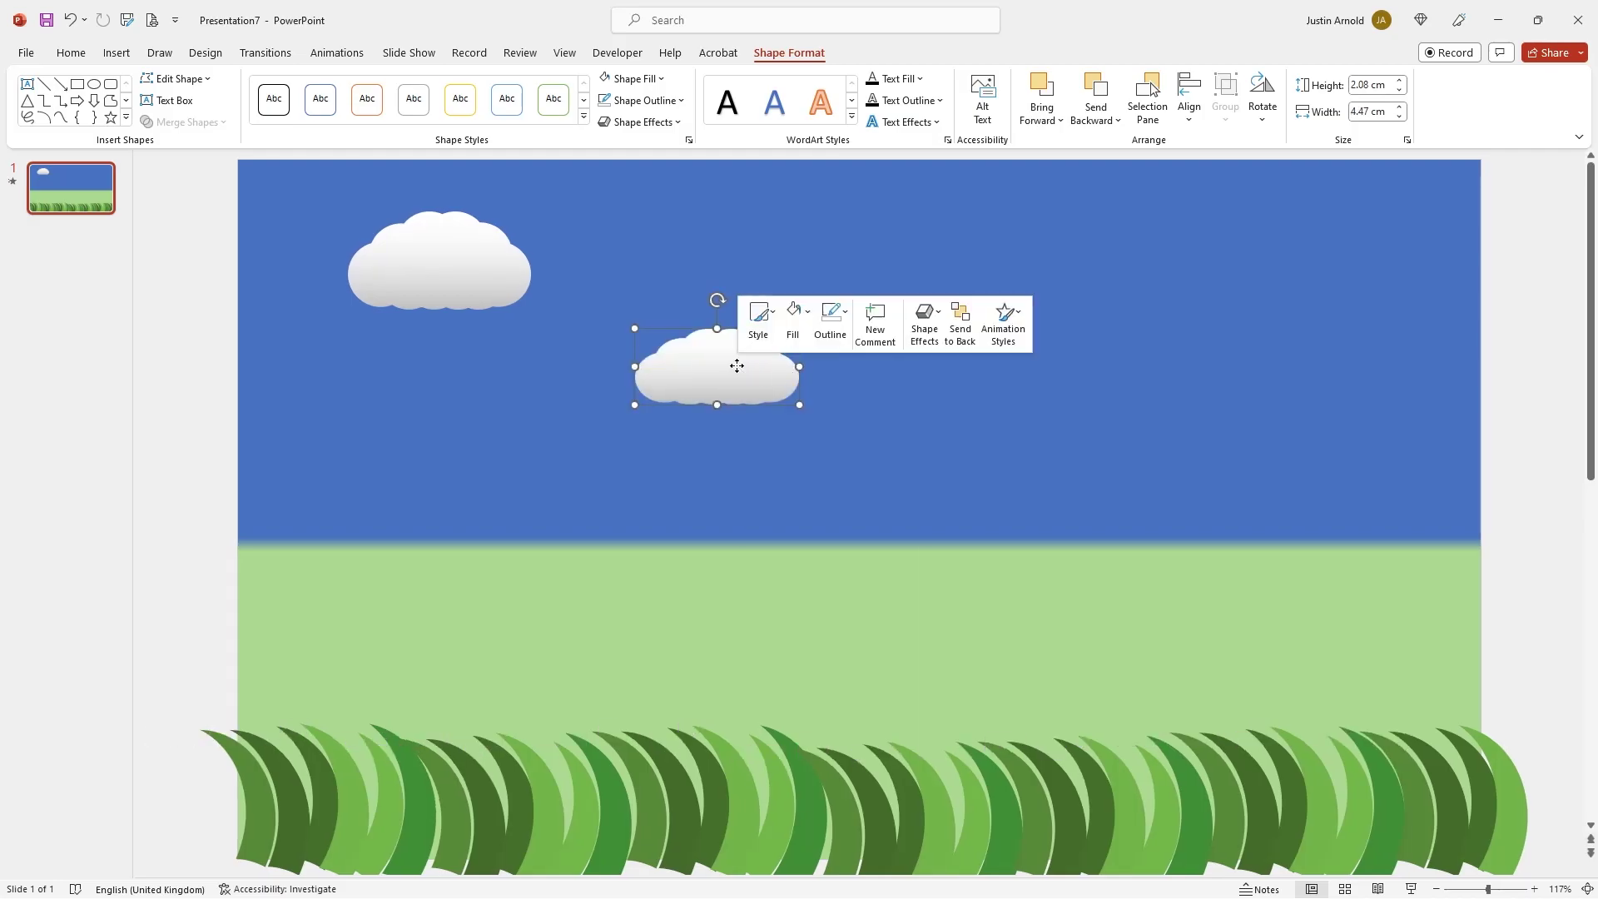
left_click(702, 369)
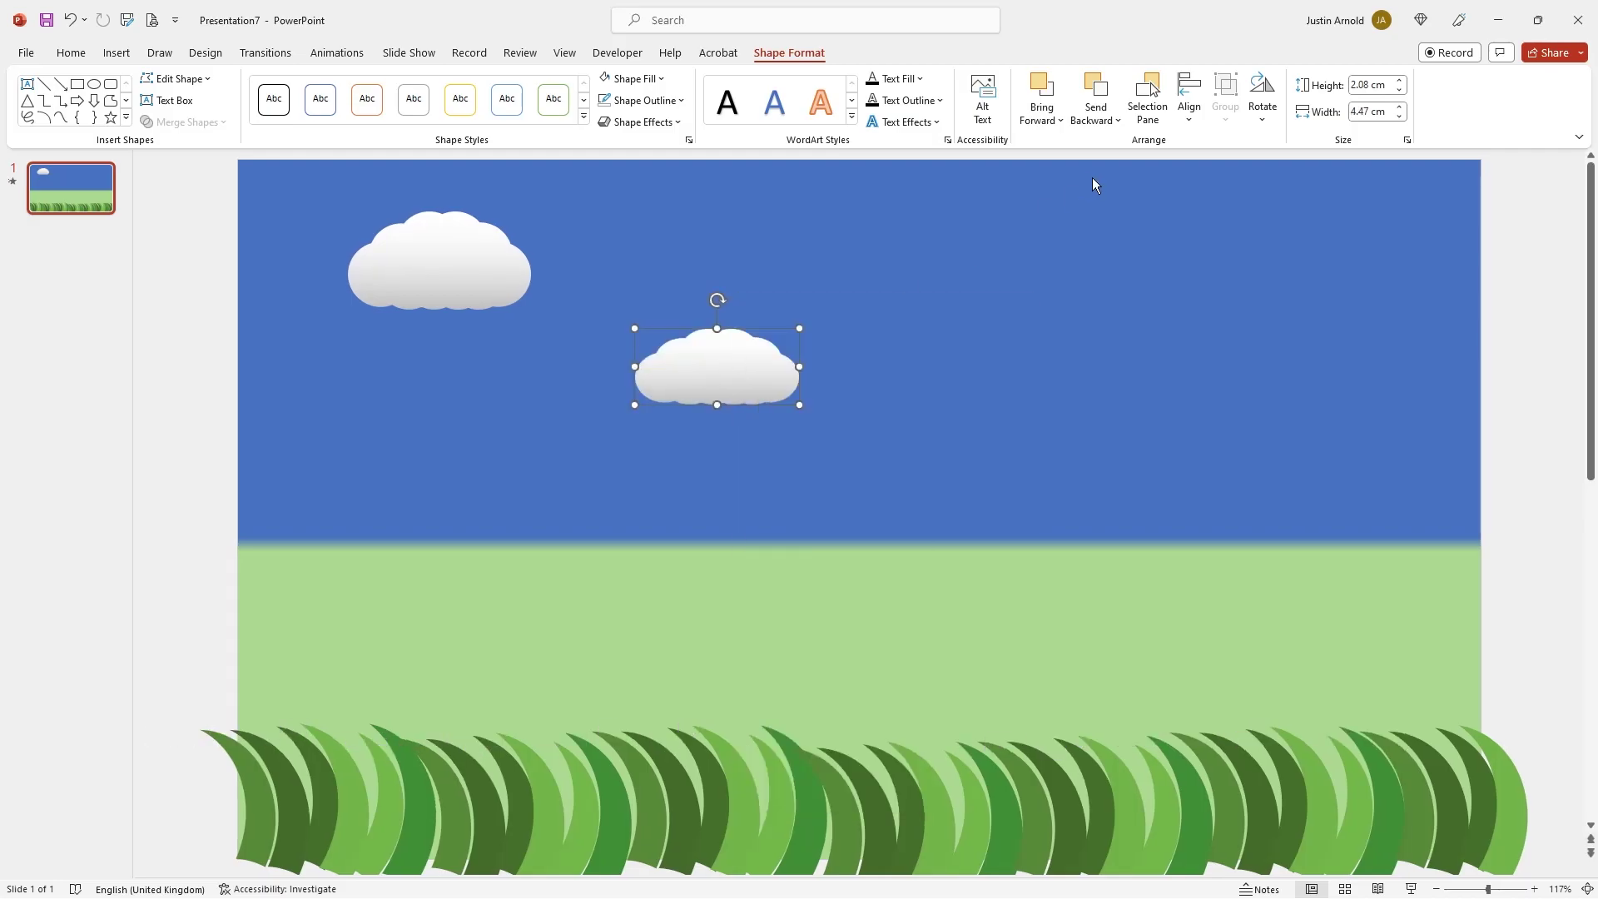
left_click(1262, 96)
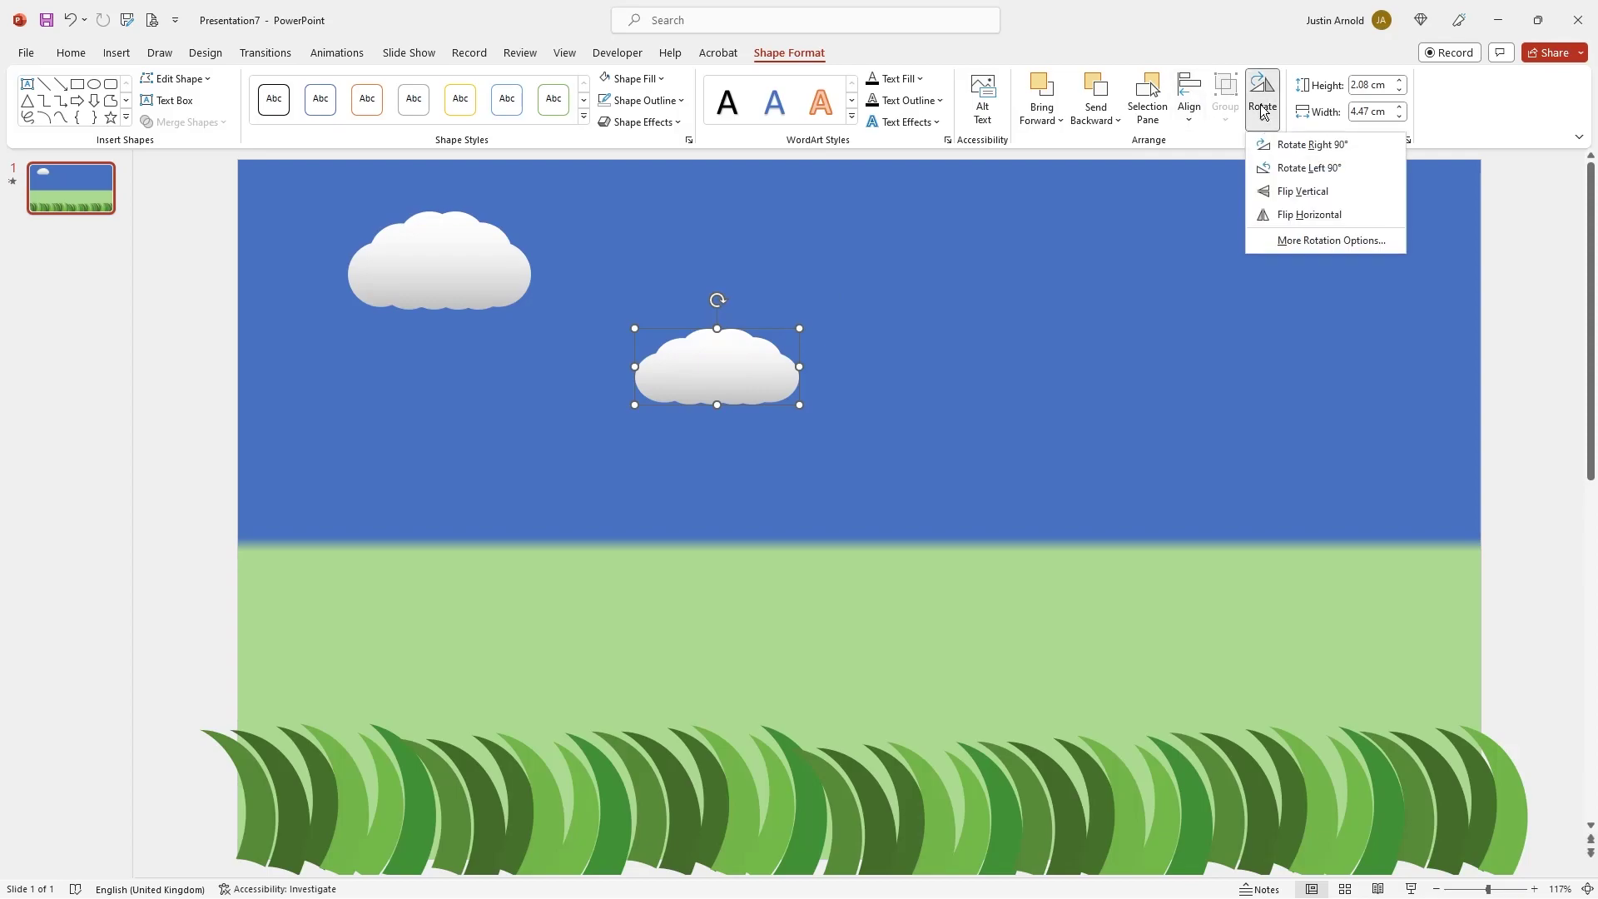
left_click(1309, 214)
left_click(888, 358)
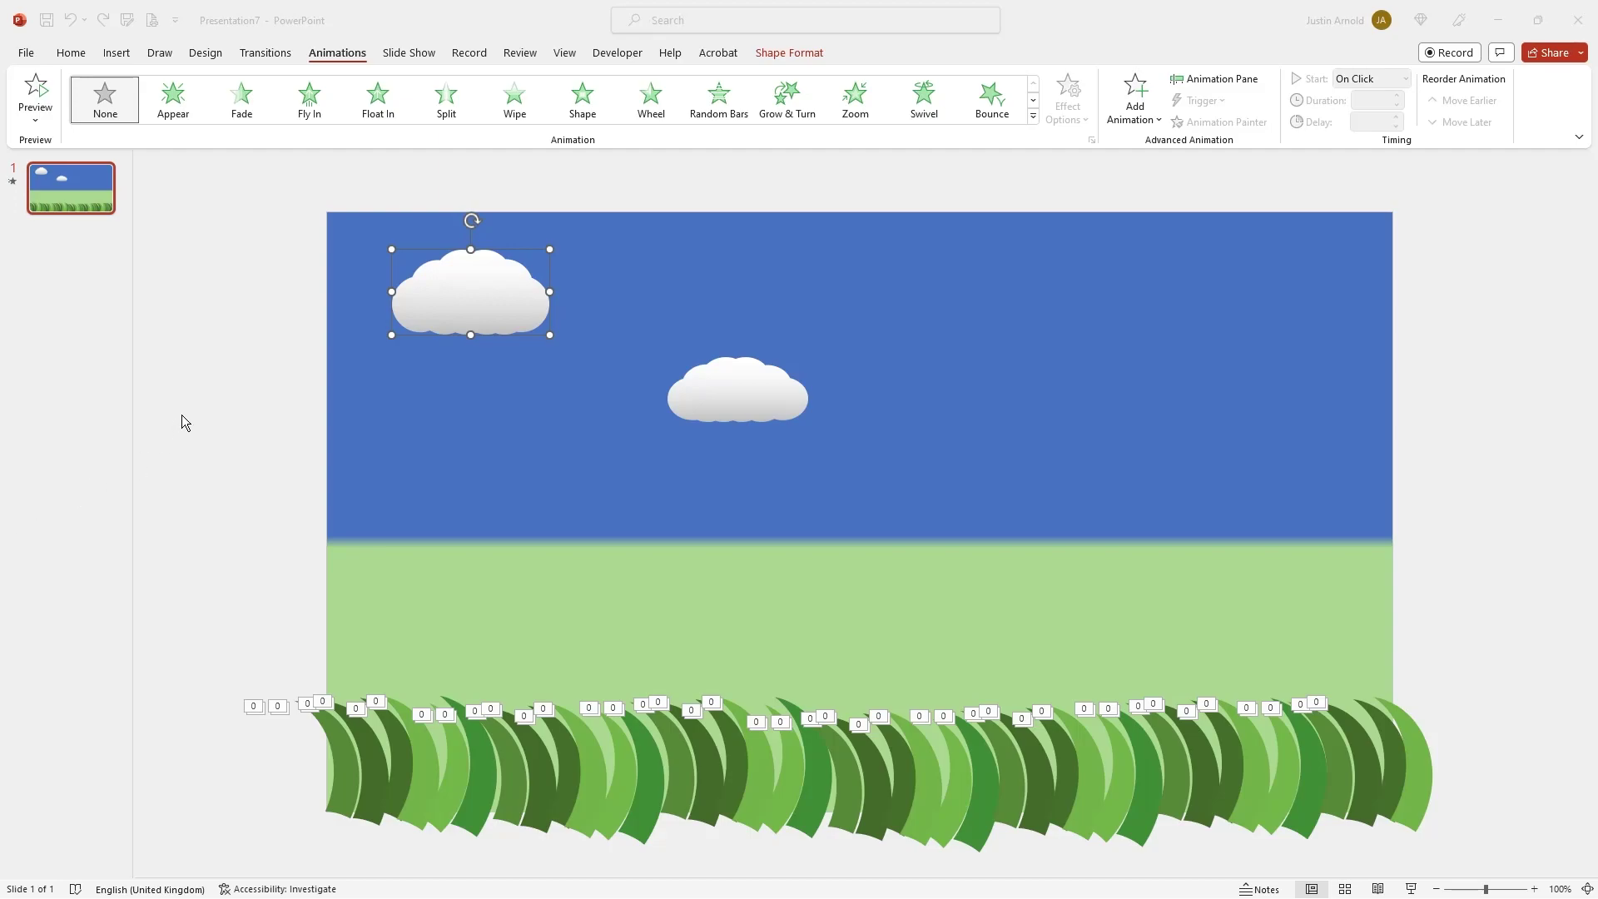
Nudge the larger cloud slightly down and to the left, and add a Lines motion path to it
left_click(476, 298)
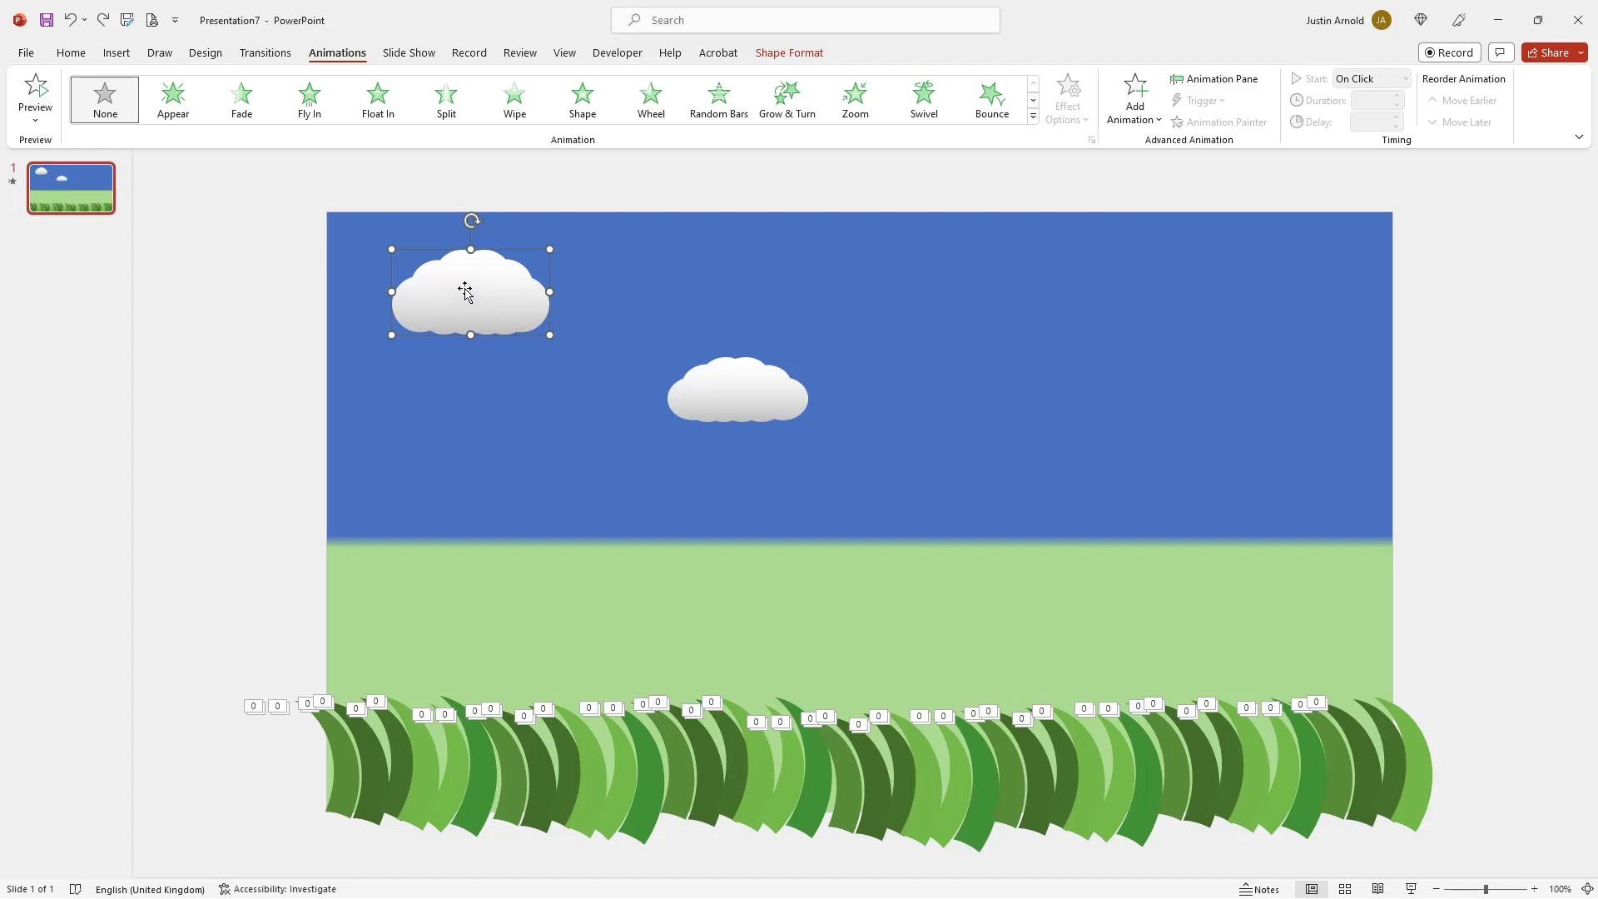
left_click_drag(476, 301, 467, 307)
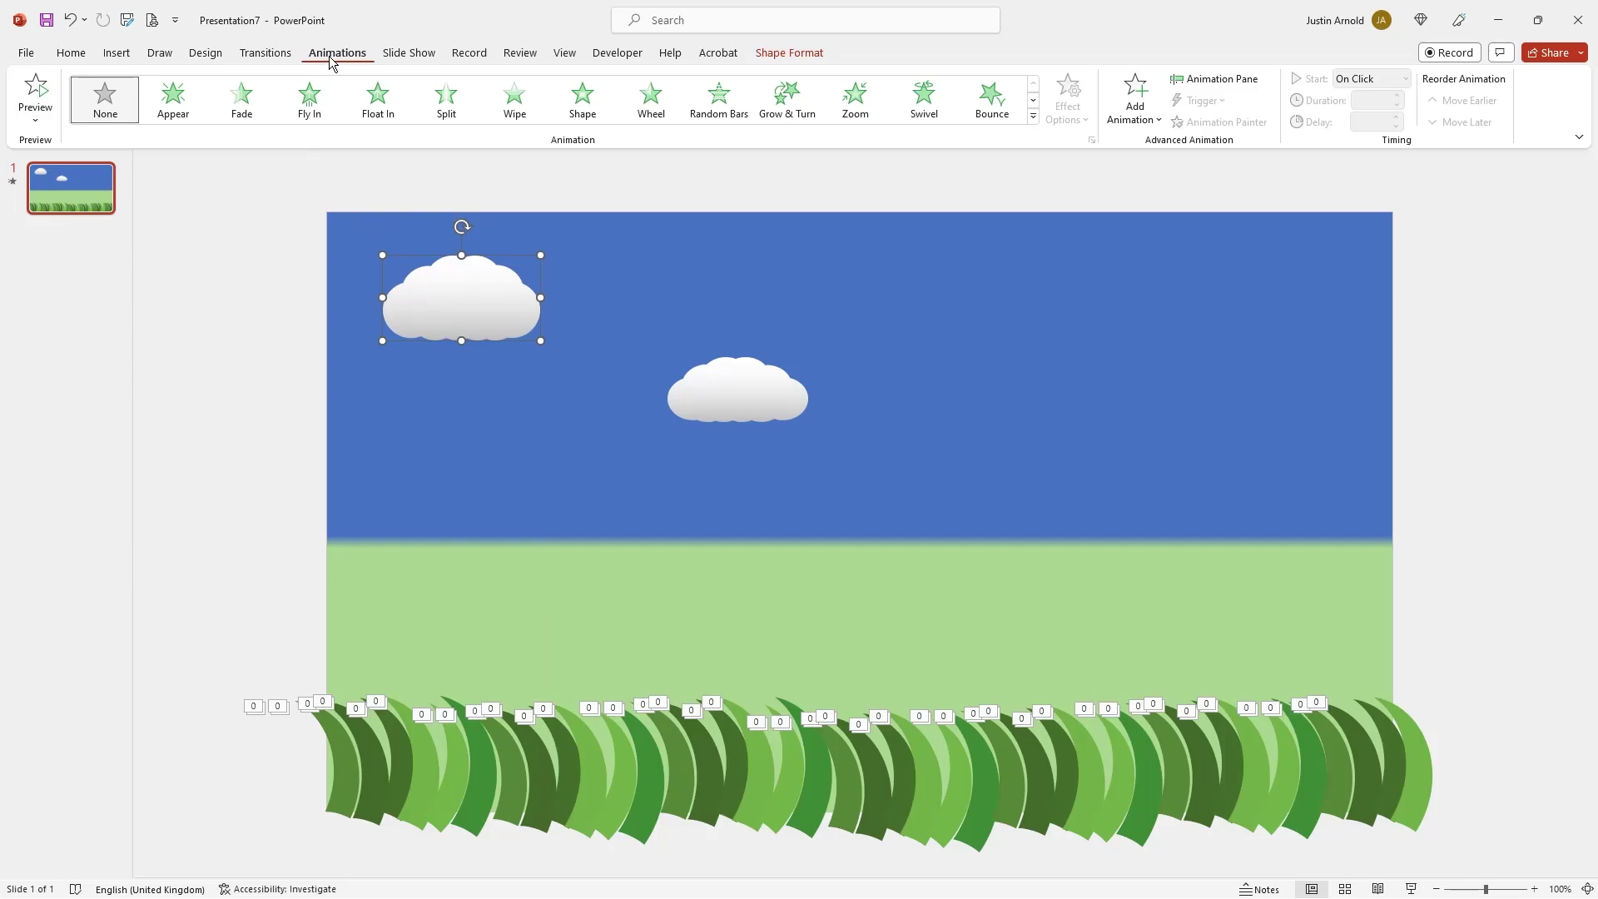
left_click(1150, 120)
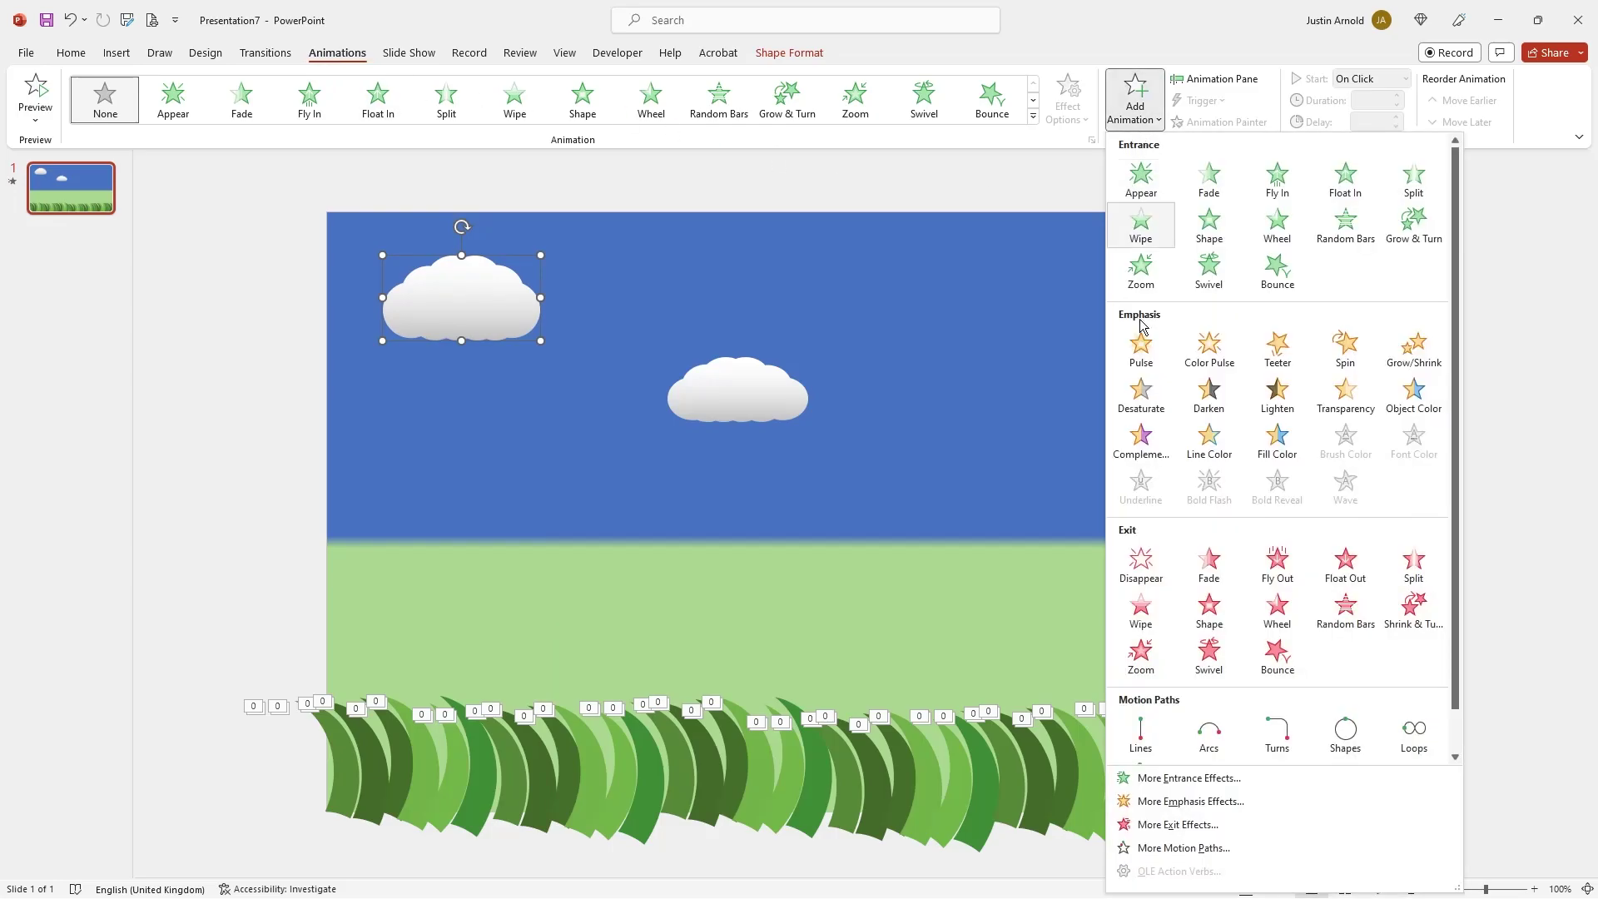
left_click(1141, 733)
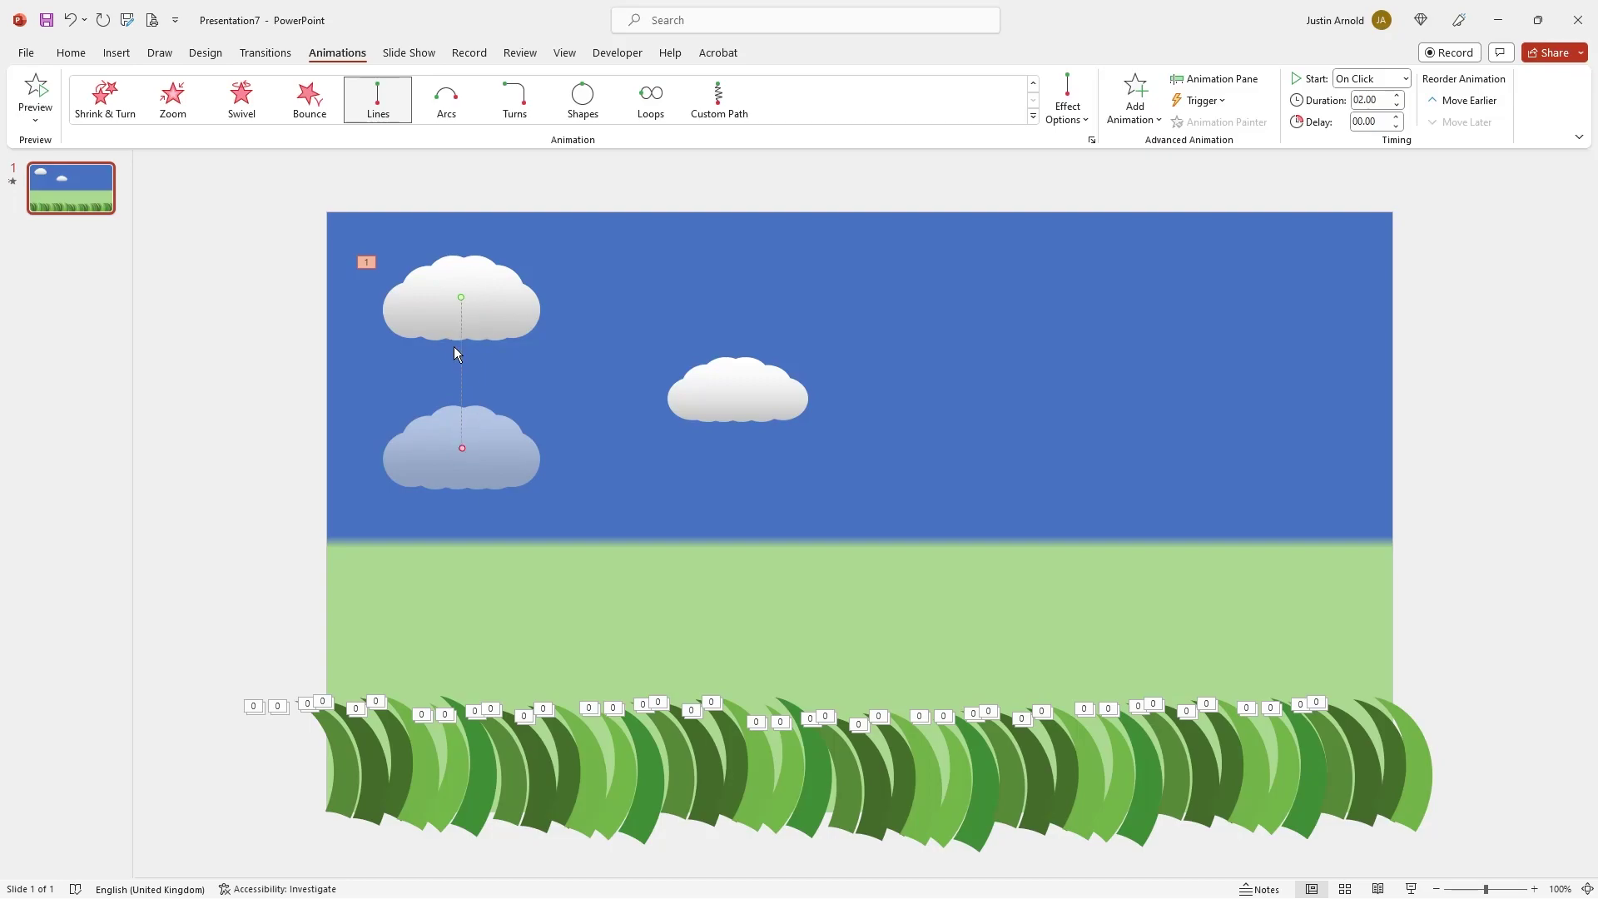
Move the larger cloud off the slide's left edge and extend its motion path horizontally to end beyond the slide's right edge
left_click(491, 299)
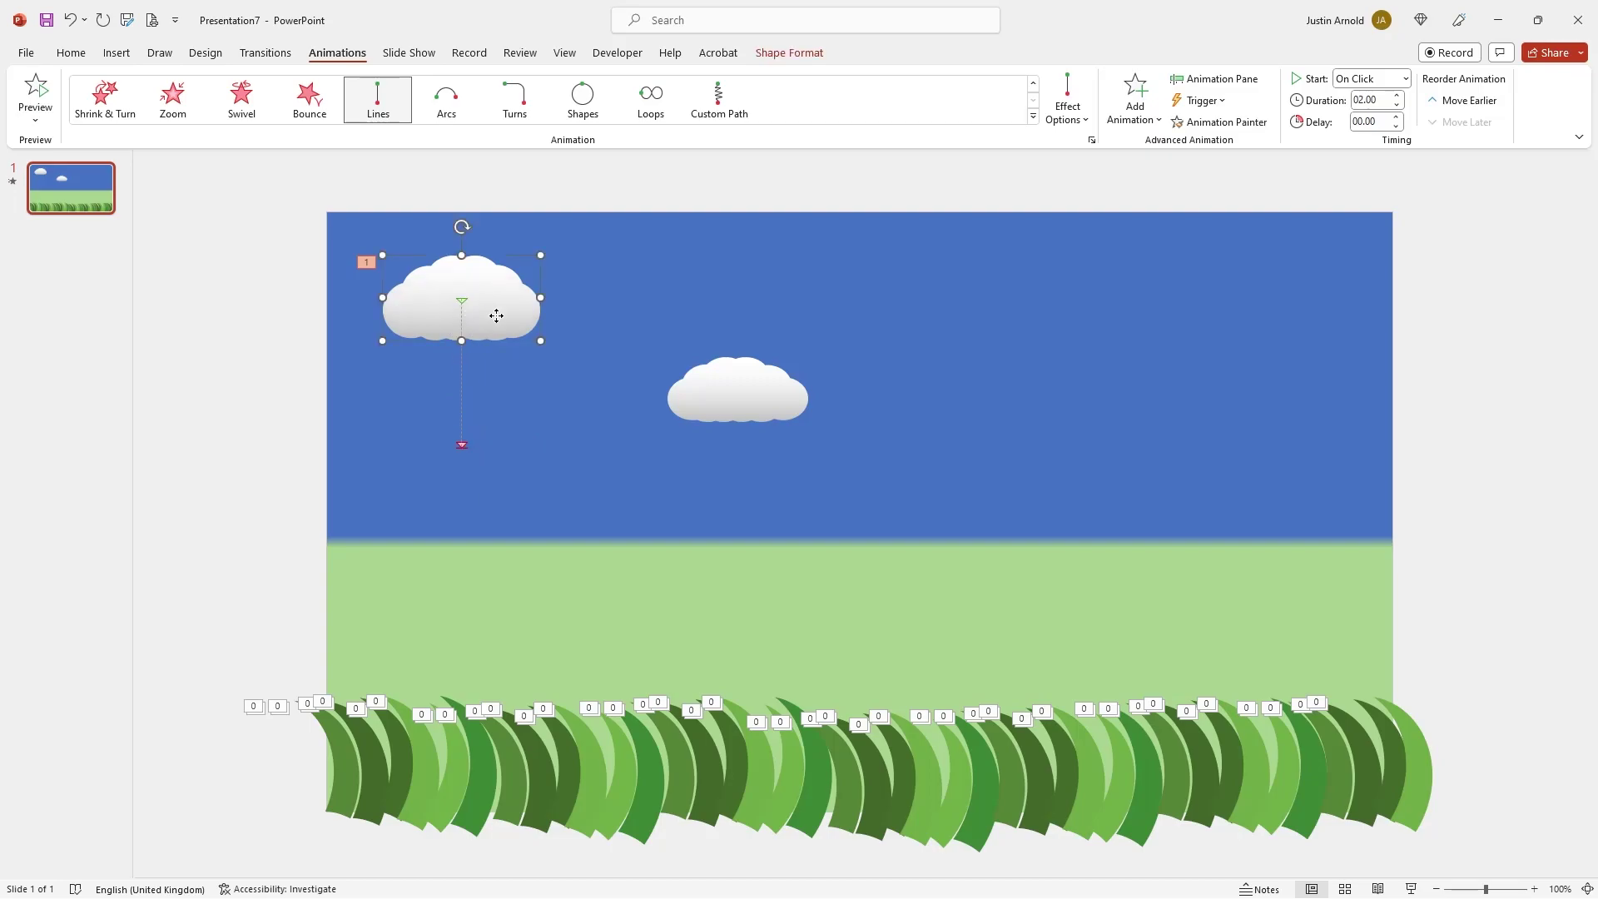
left_click_drag(490, 315, 253, 317)
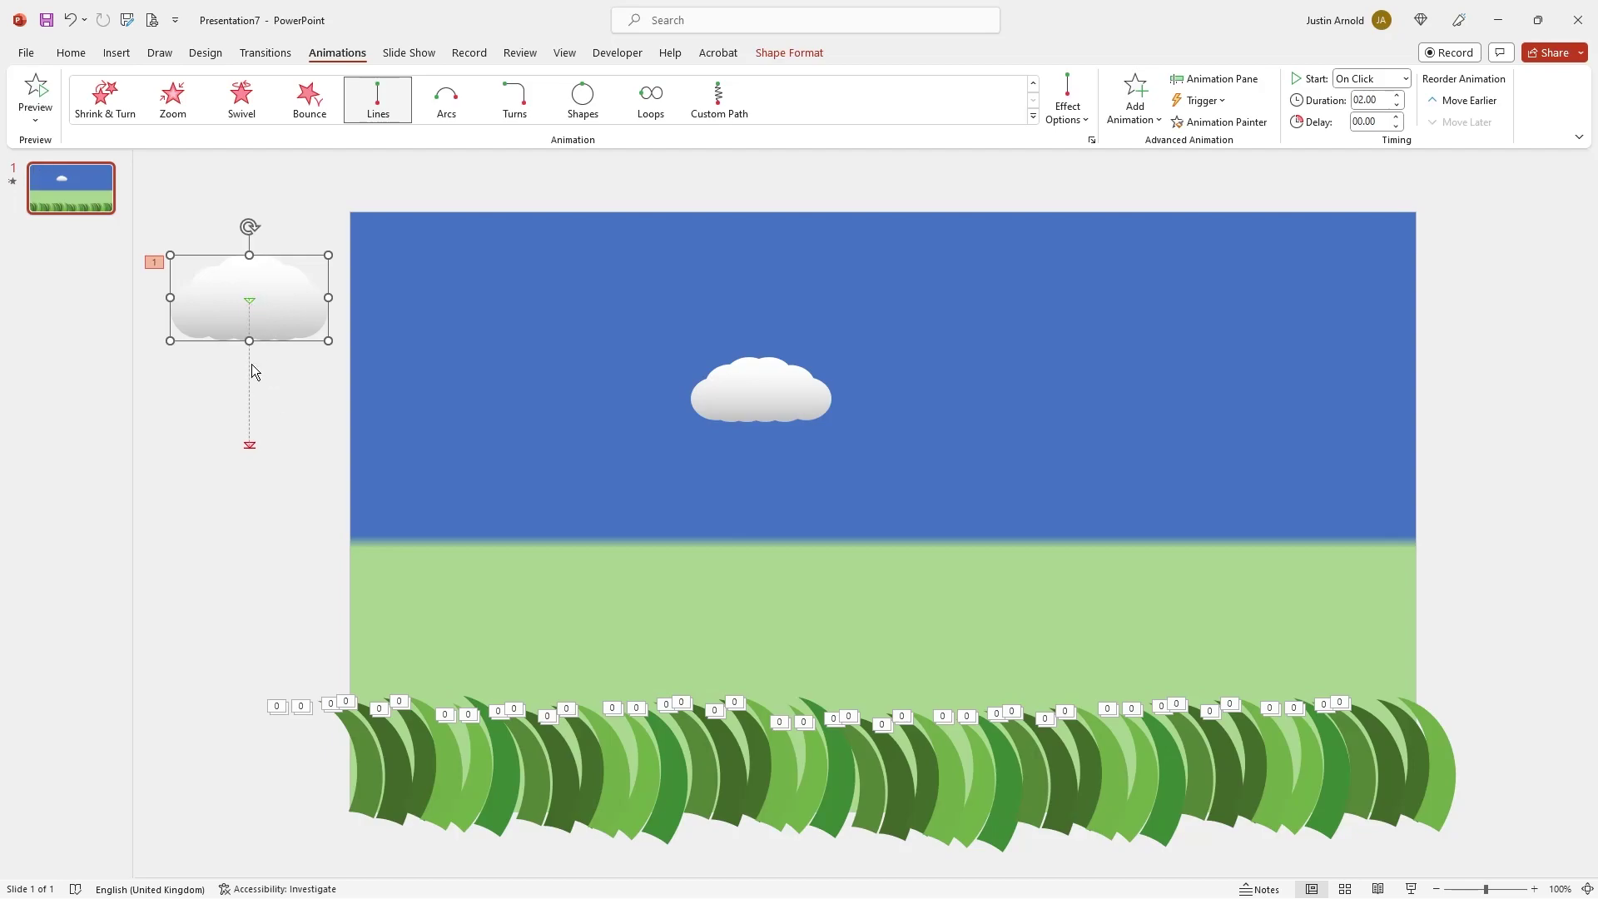
left_click(249, 446)
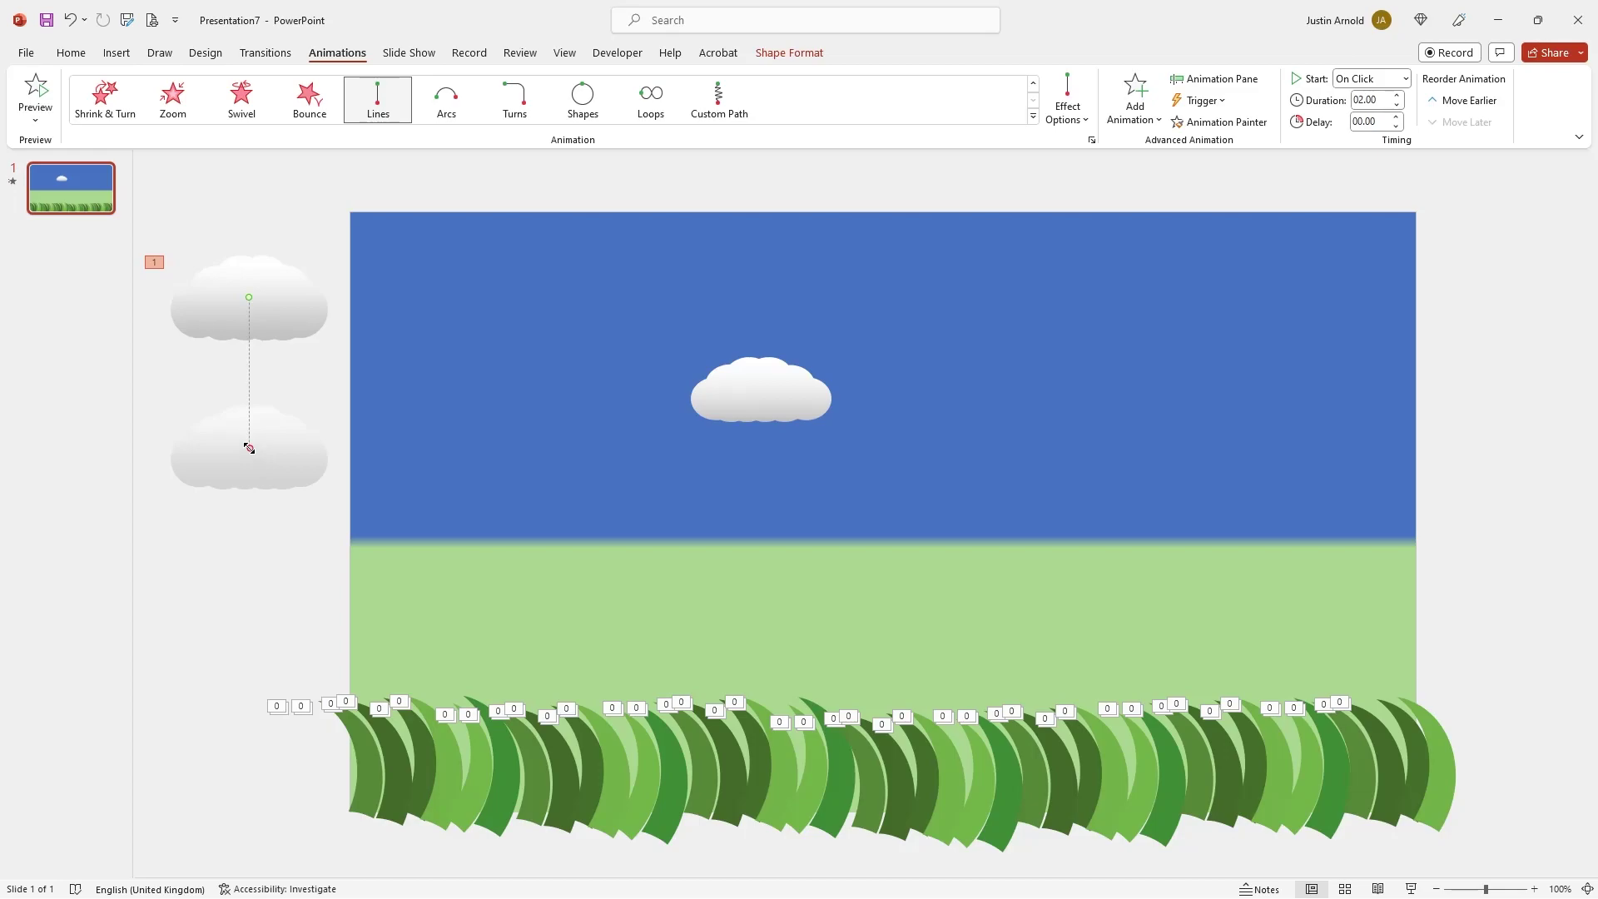
left_click_drag(249, 448, 1489, 300)
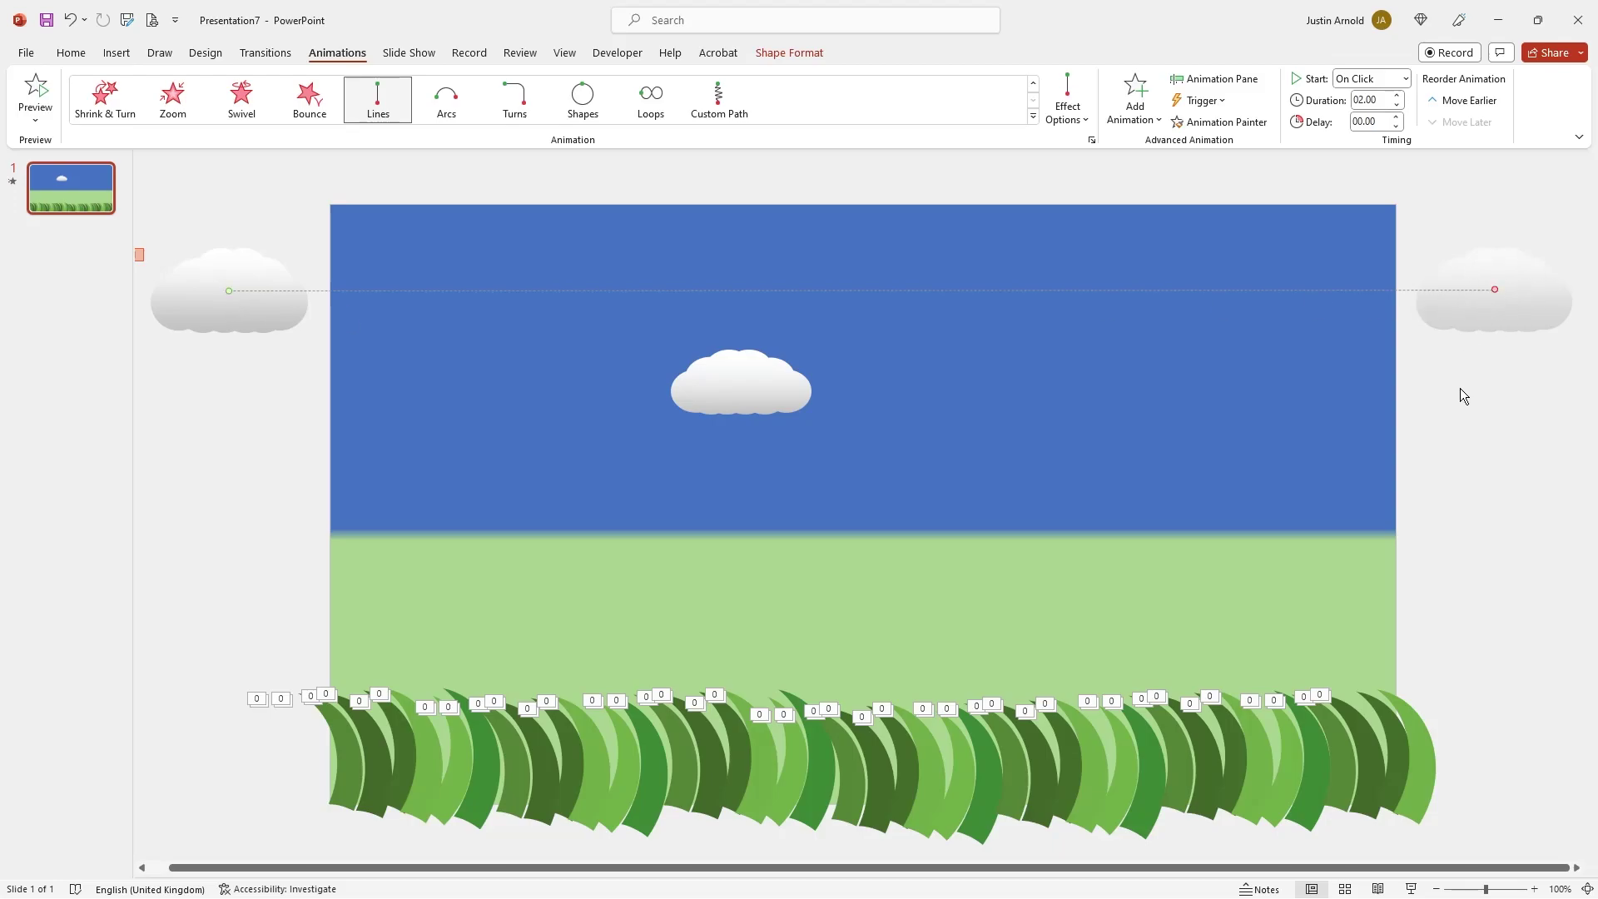
Play the slide show to check the scene, and select the larger cloud beside the slide
key("F5")
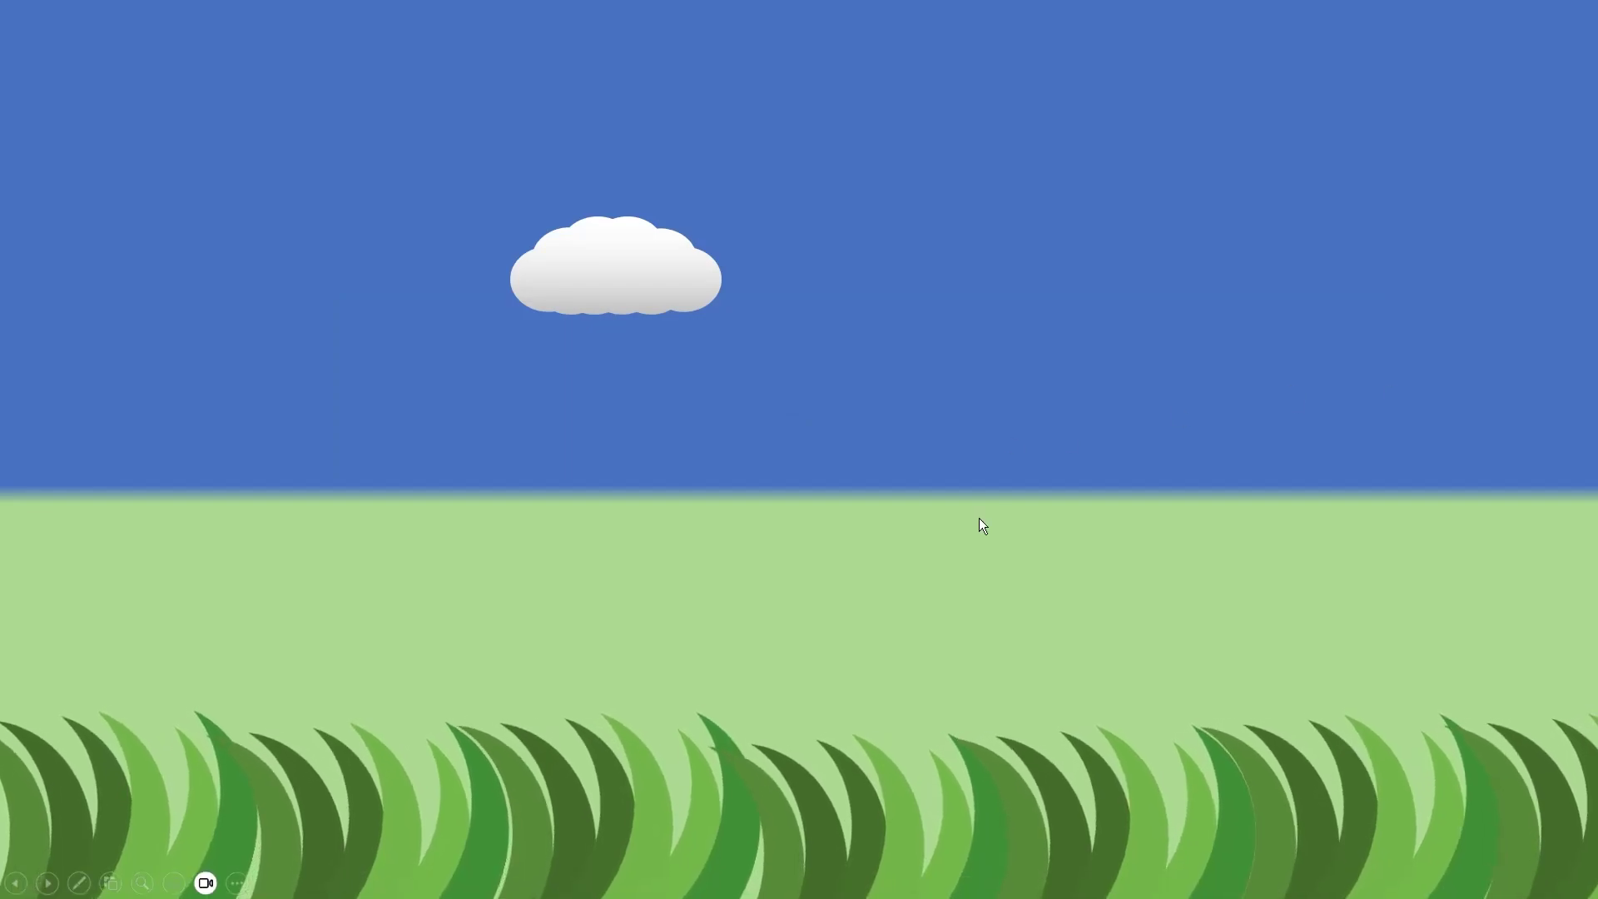
key("Escape")
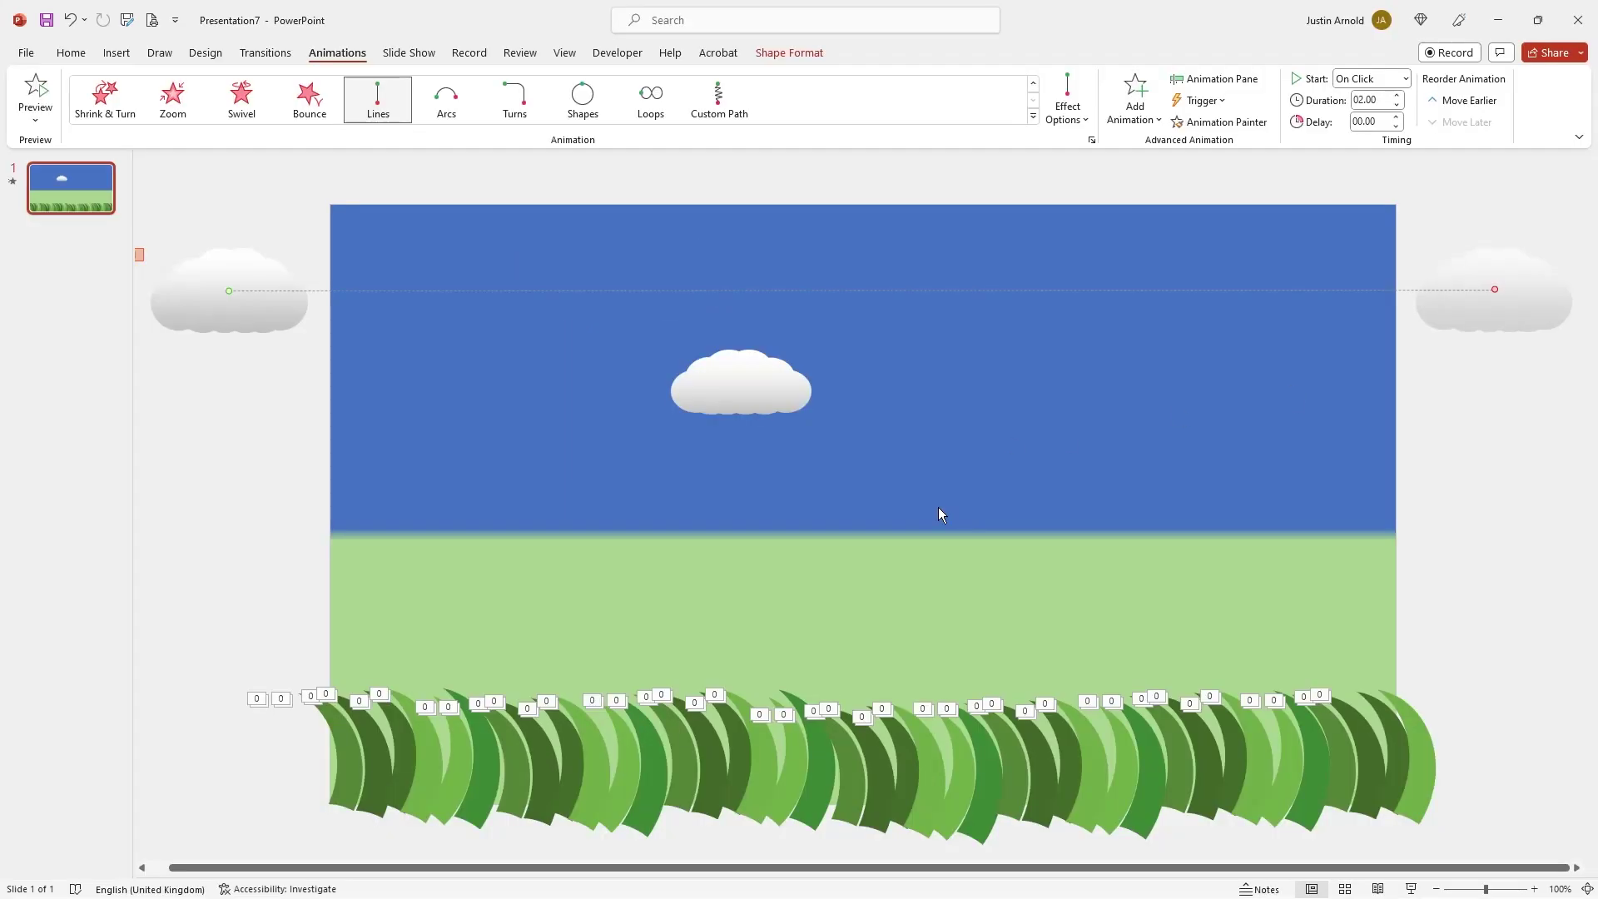
left_click(223, 262)
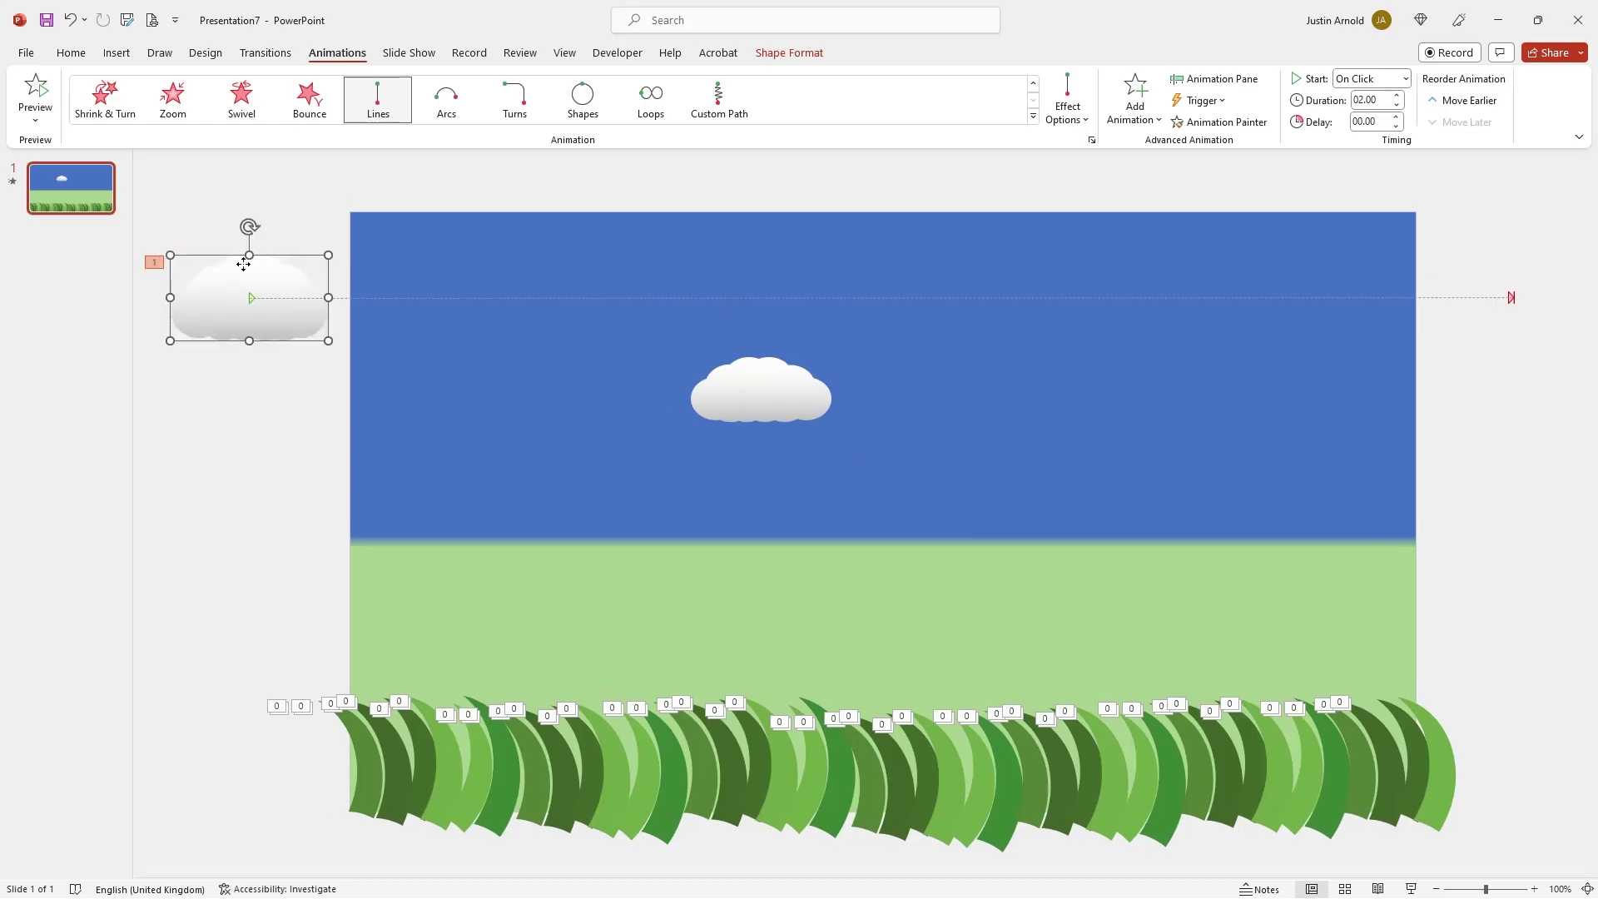
Set the larger cloud's motion path animation to start With Previous
left_click(1221, 79)
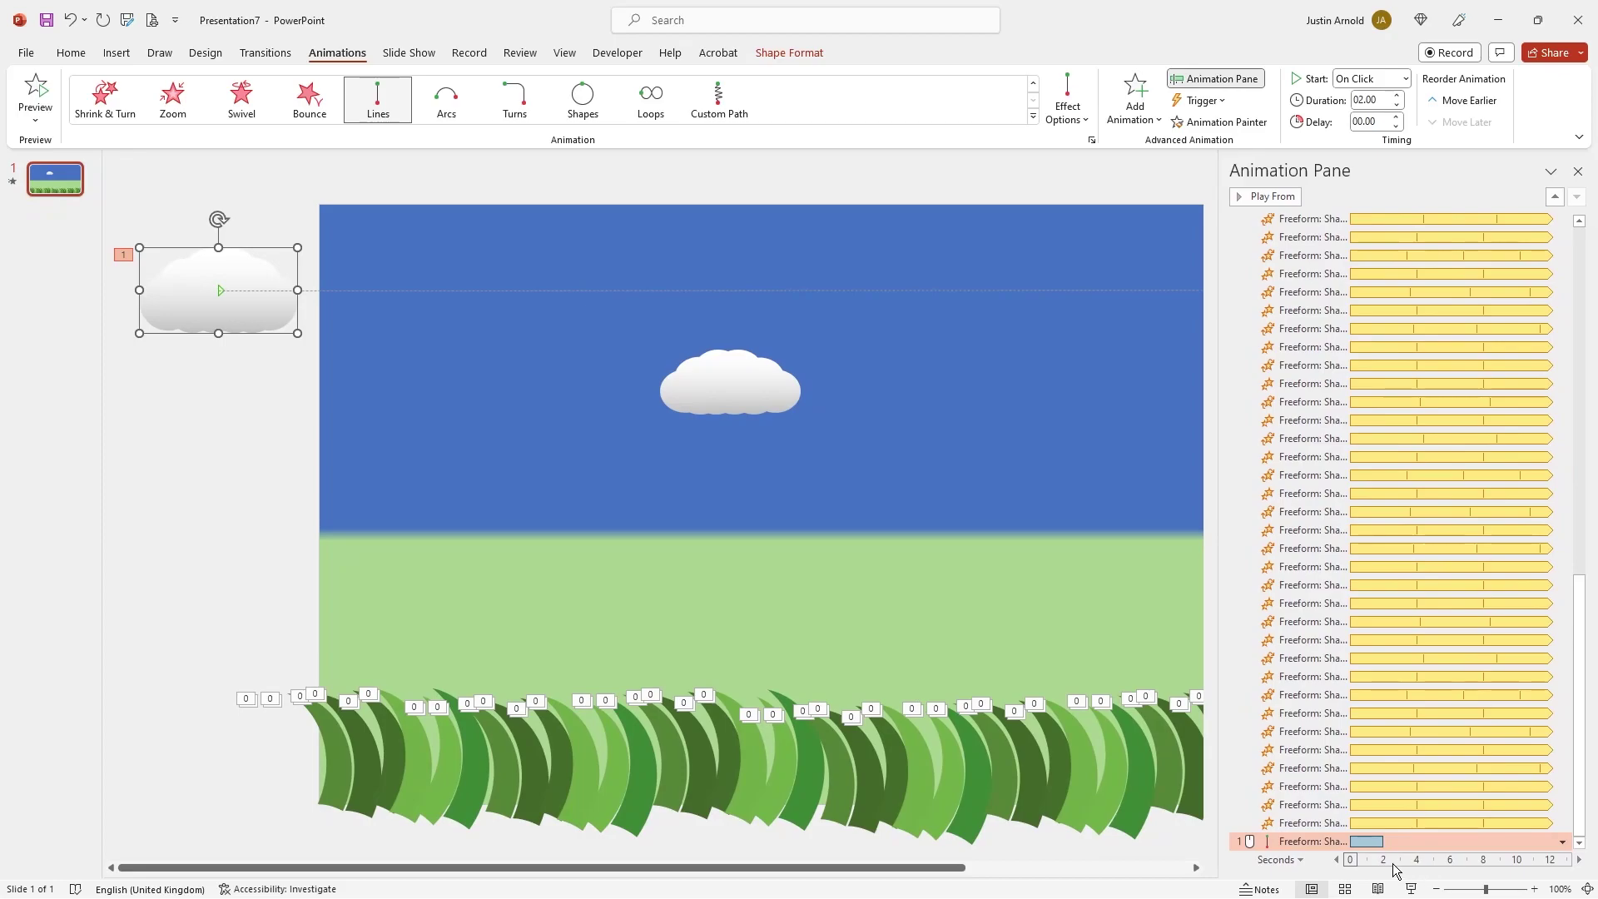
left_click(1300, 841)
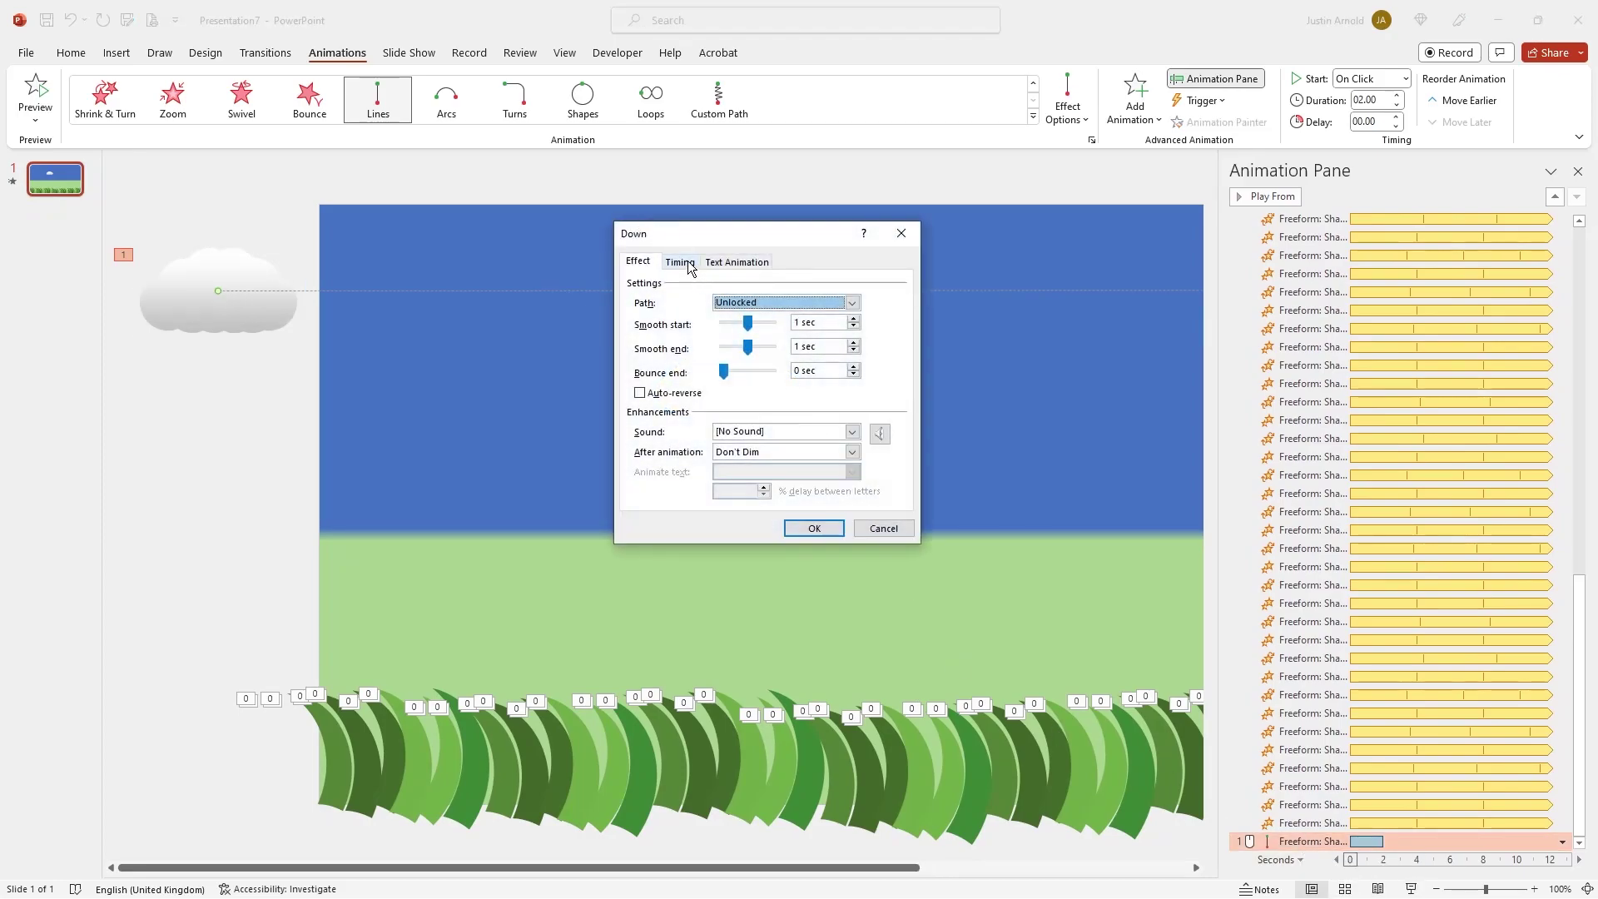
left_click(680, 262)
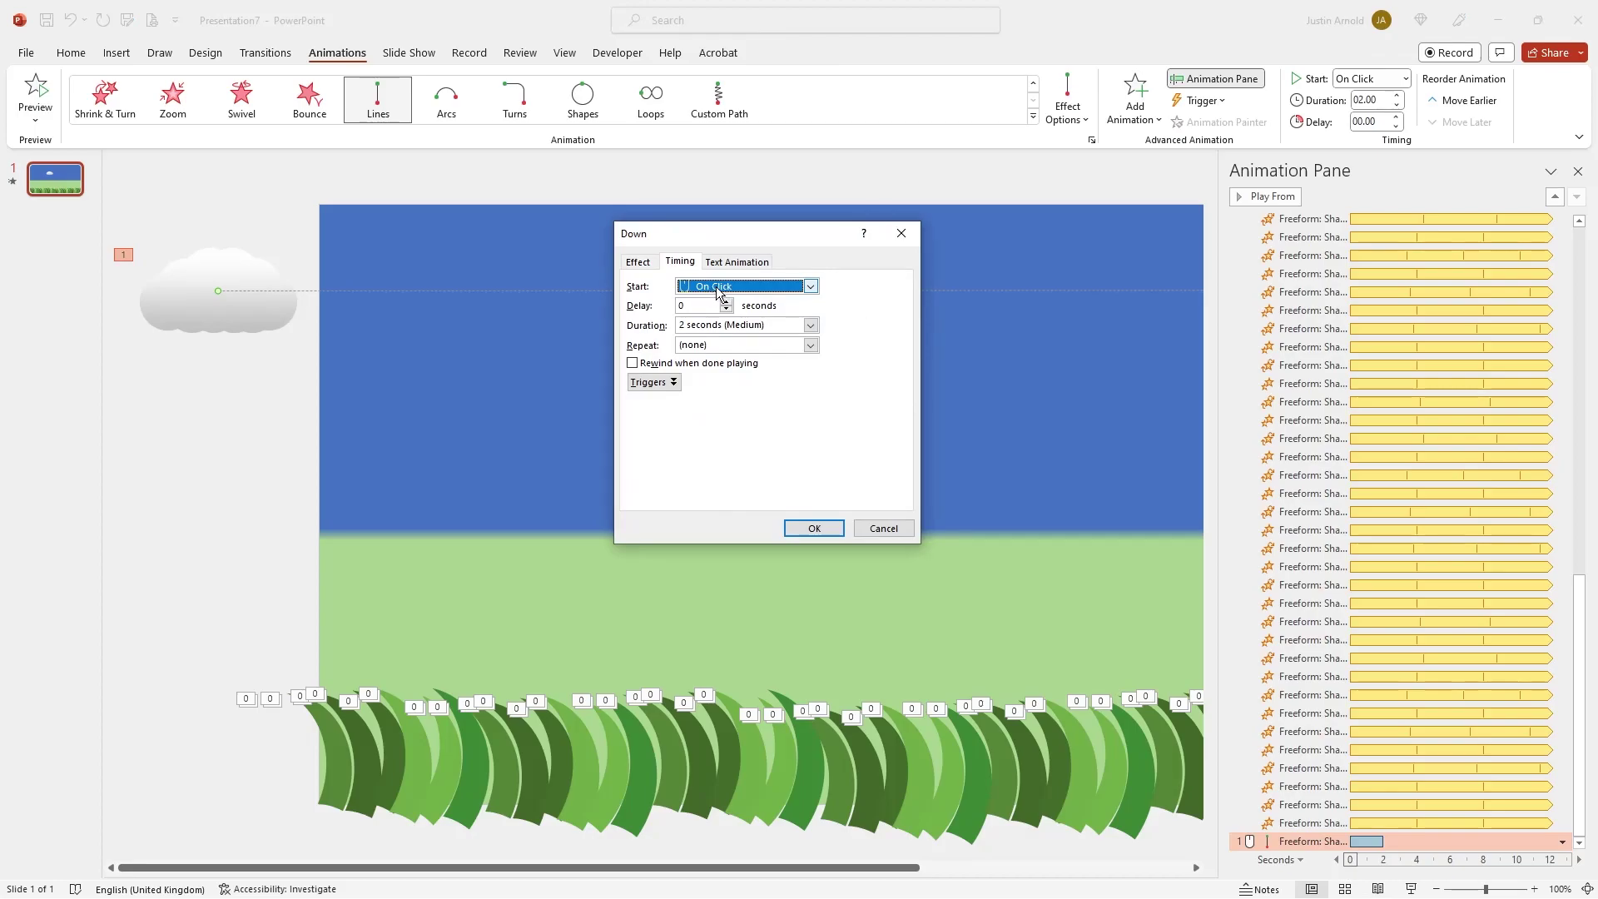
left_click(717, 287)
left_click(718, 316)
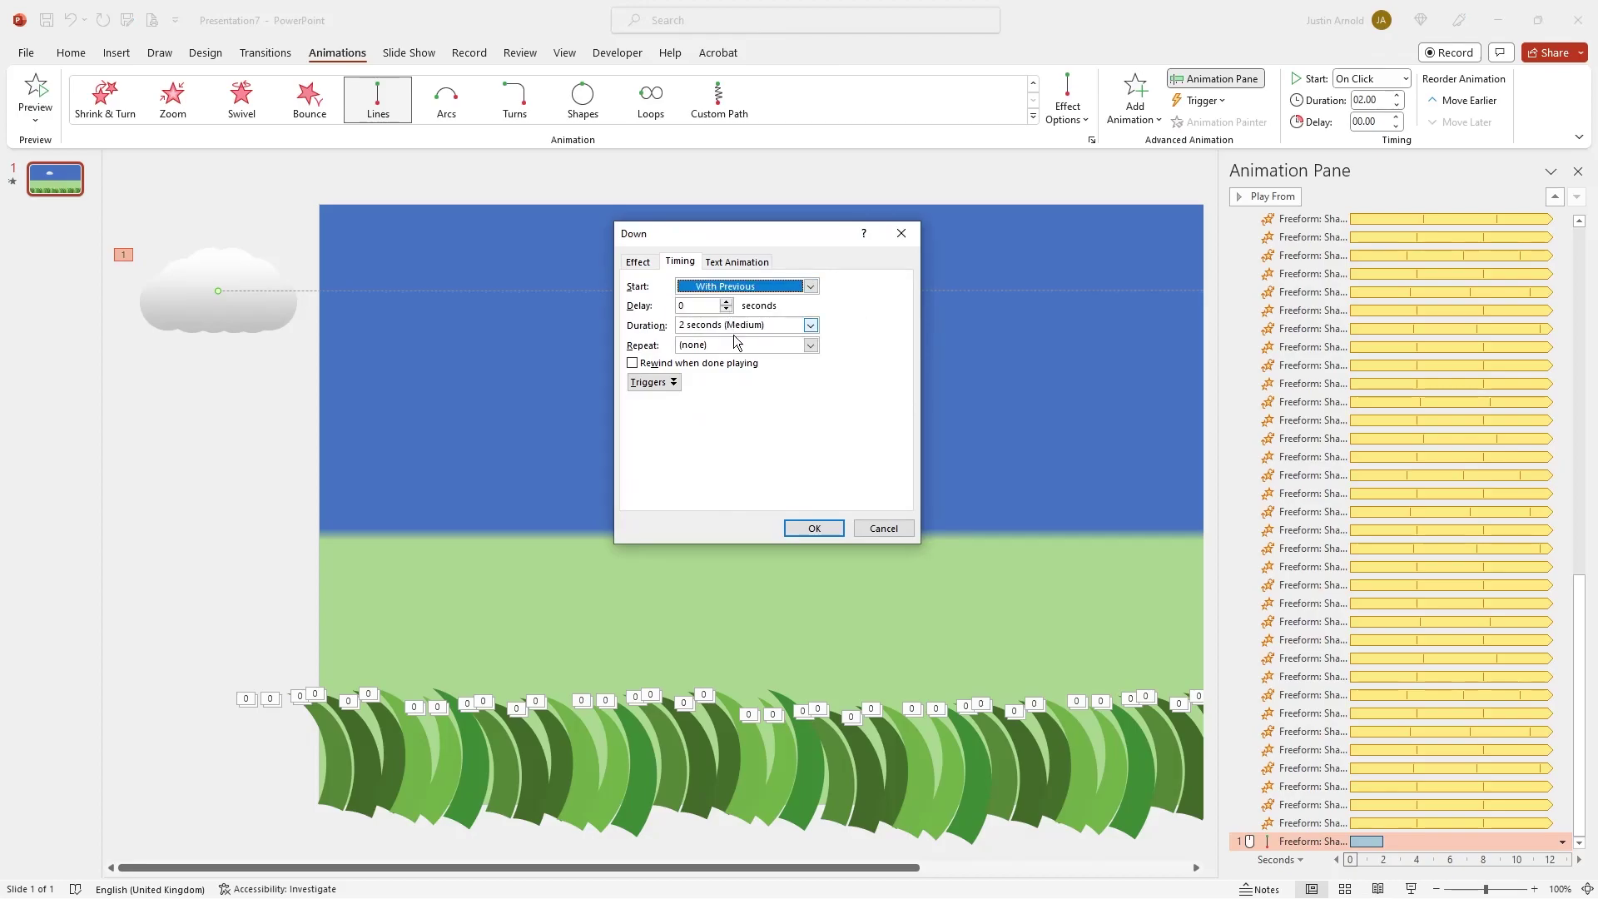
left_click(824, 527)
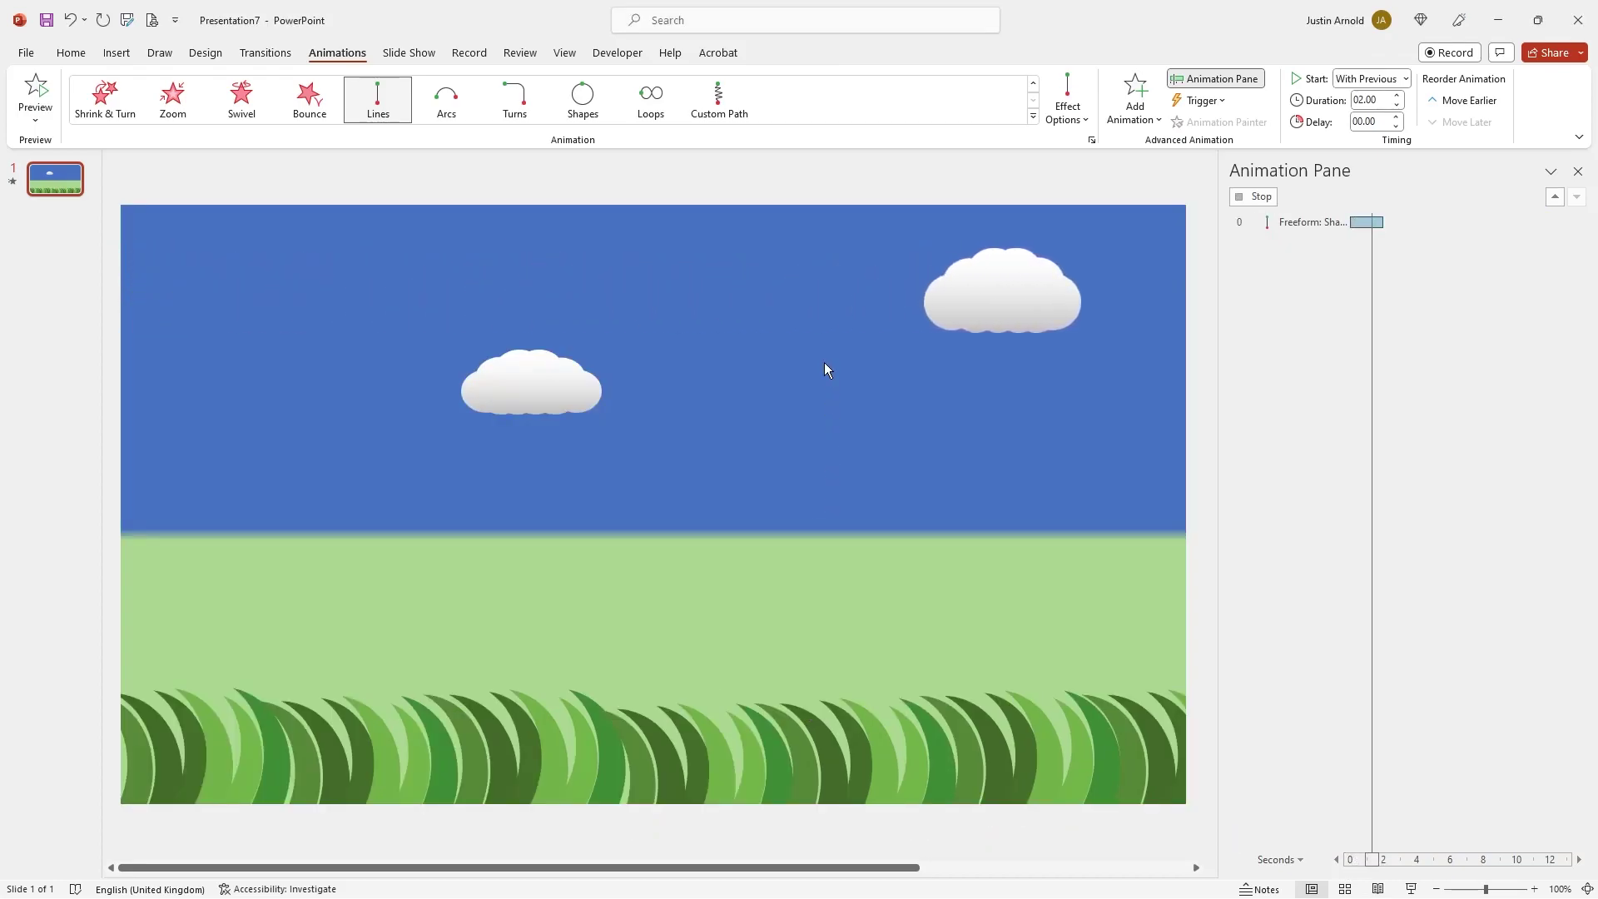
Stop the animation preview and play the slide show to check the larger cloud's drift
left_click(1259, 198)
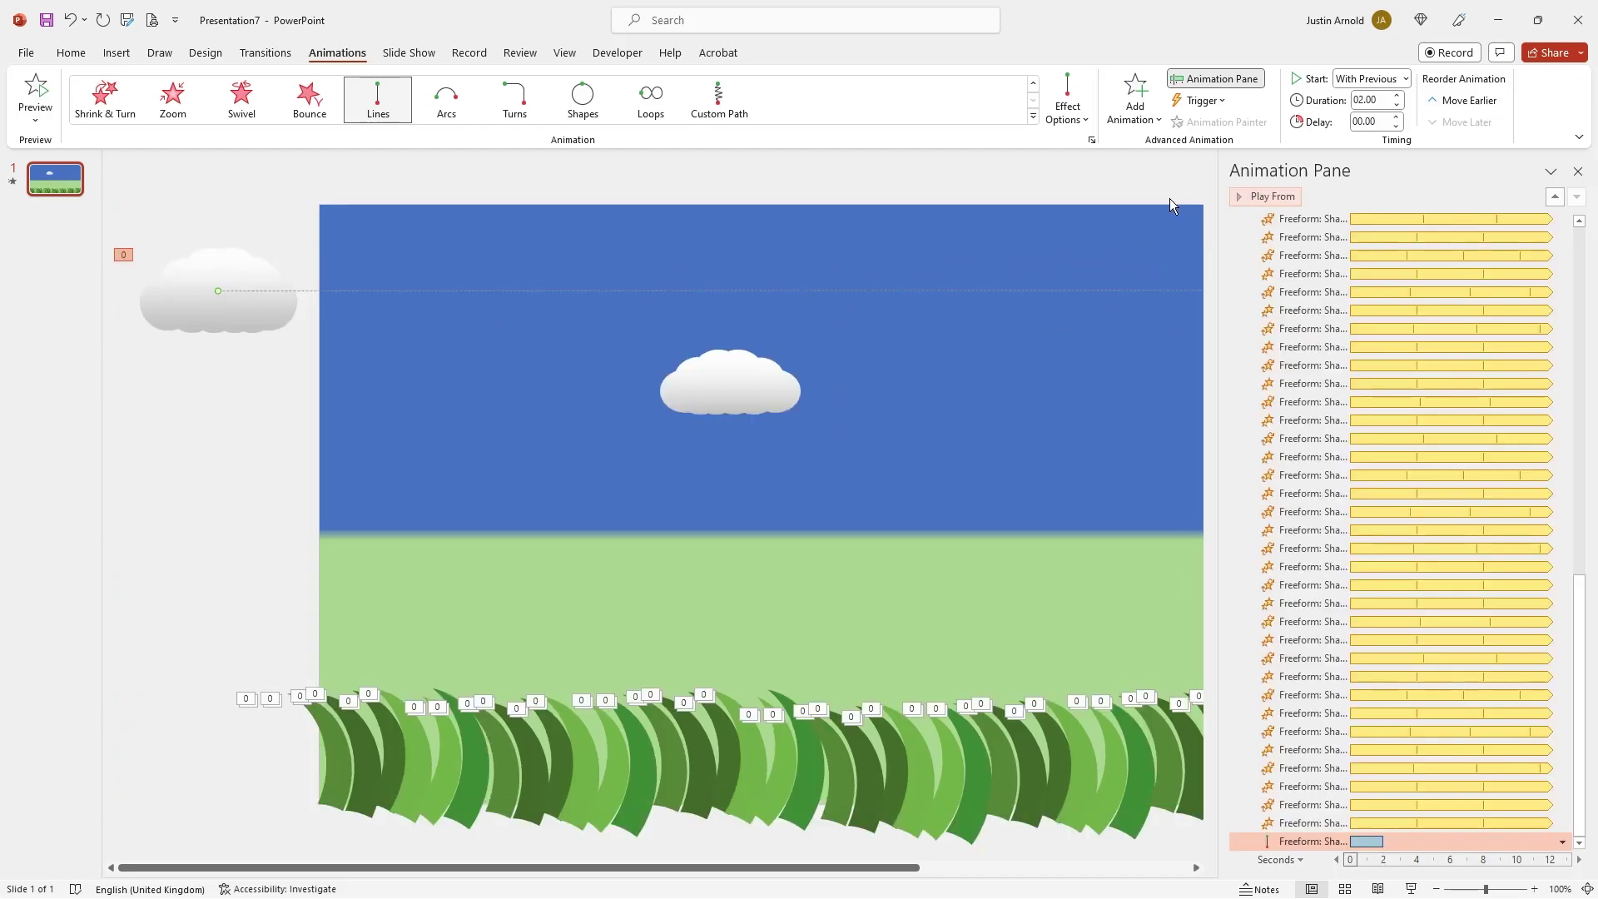
key("F5")
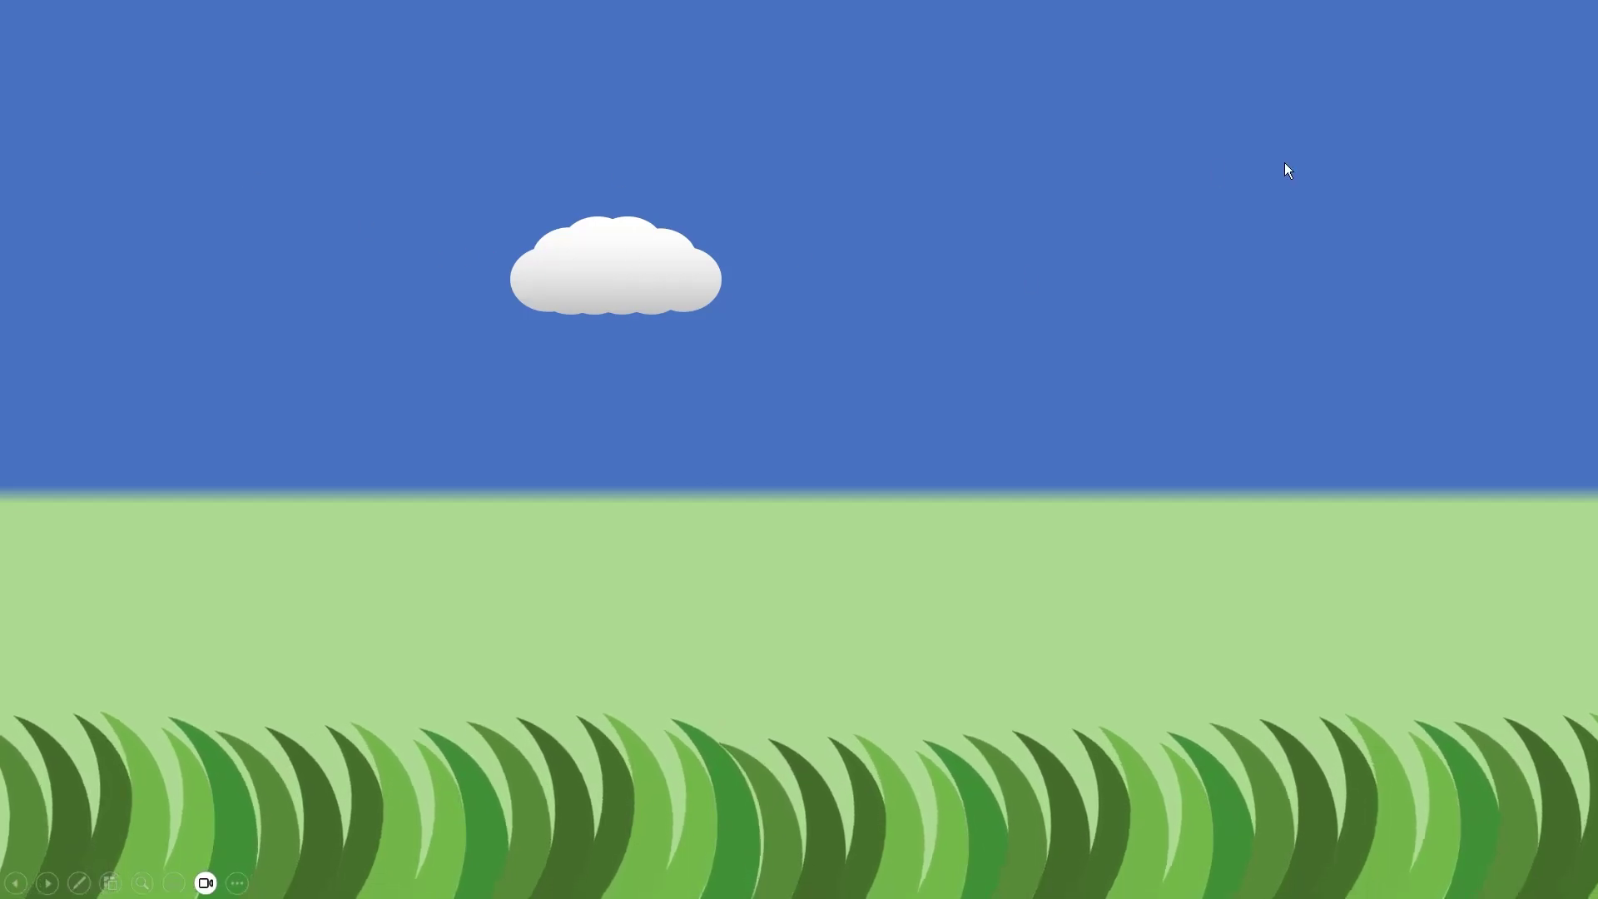
key("Escape")
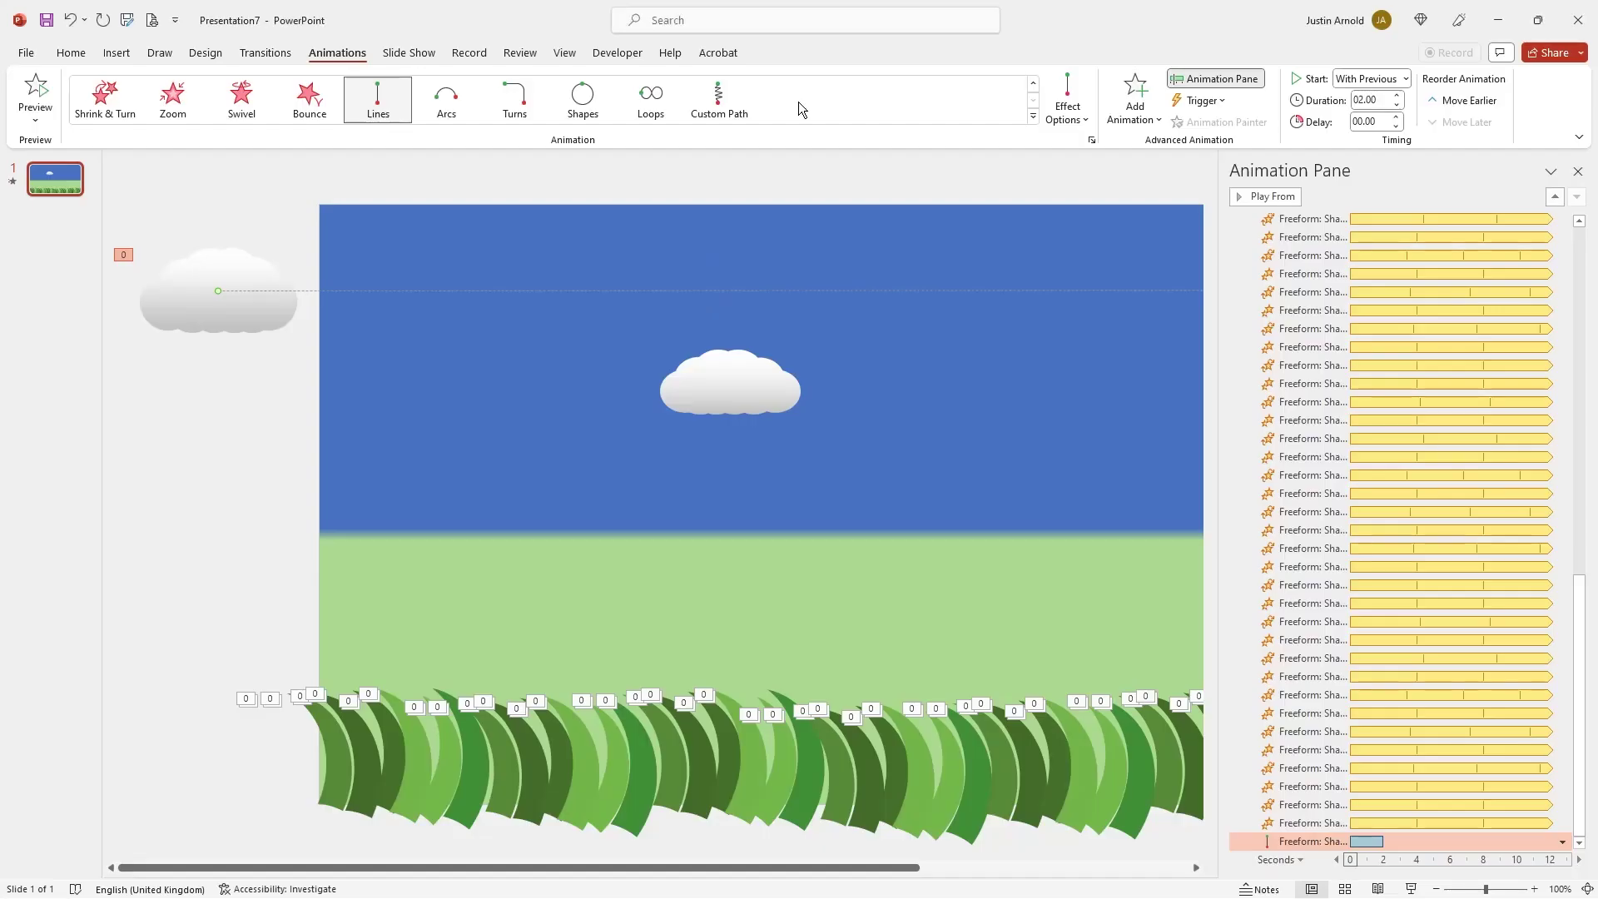
Set the larger cloud's motion path to 0 sec smooth start and smooth end, 15 seconds duration, and repeat Until End of Slide
double_click(1304, 843)
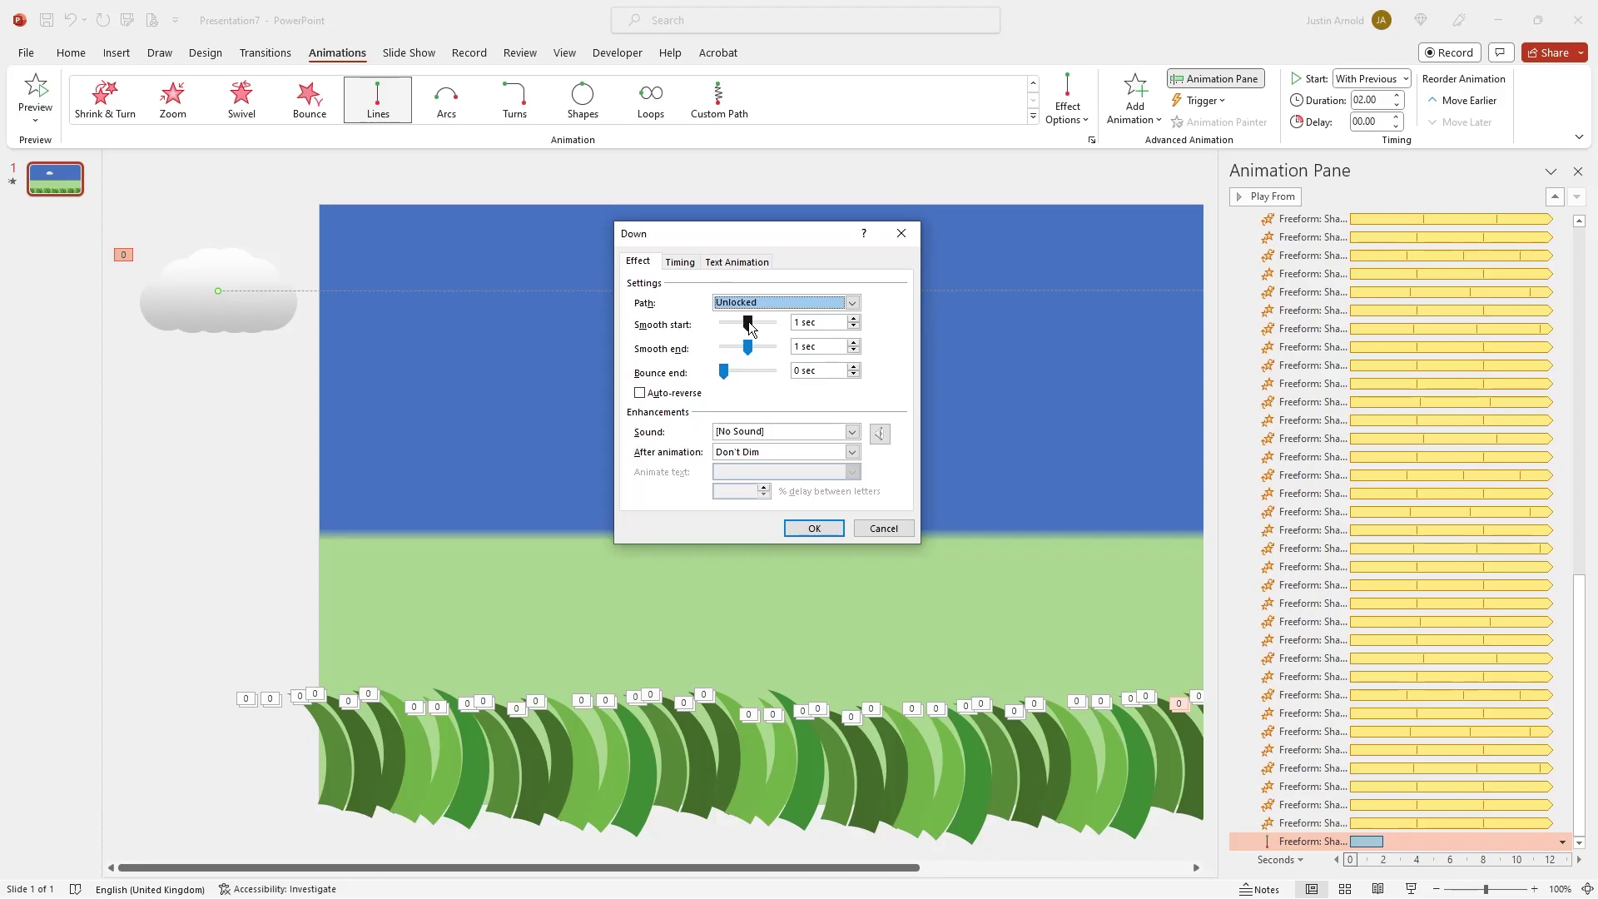
left_click_drag(748, 323, 705, 350)
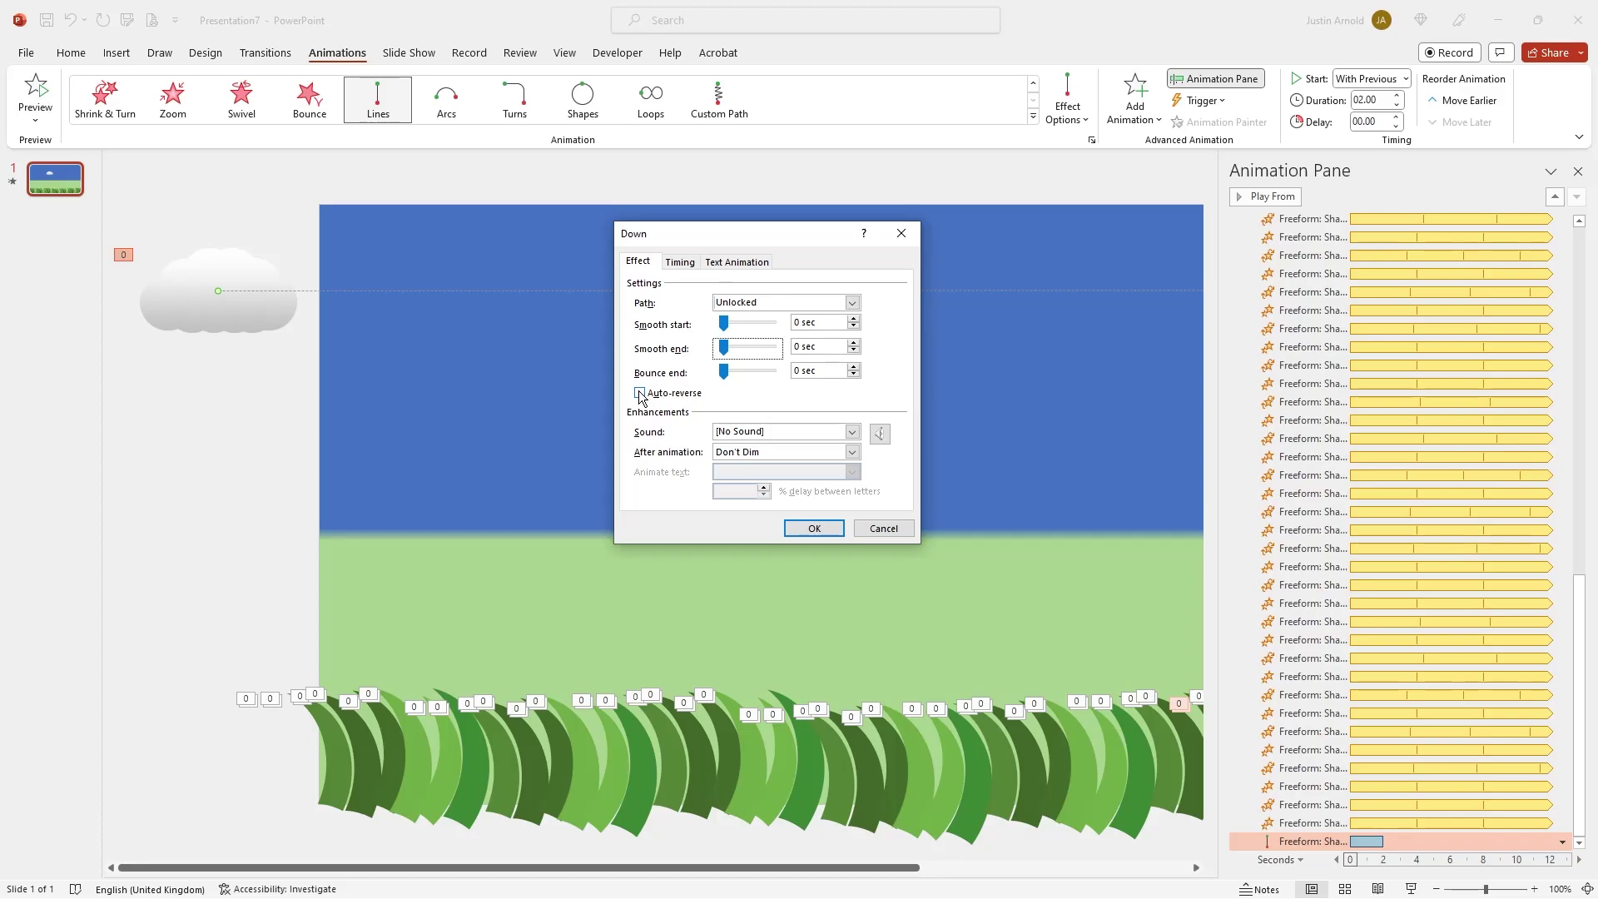
left_click(680, 262)
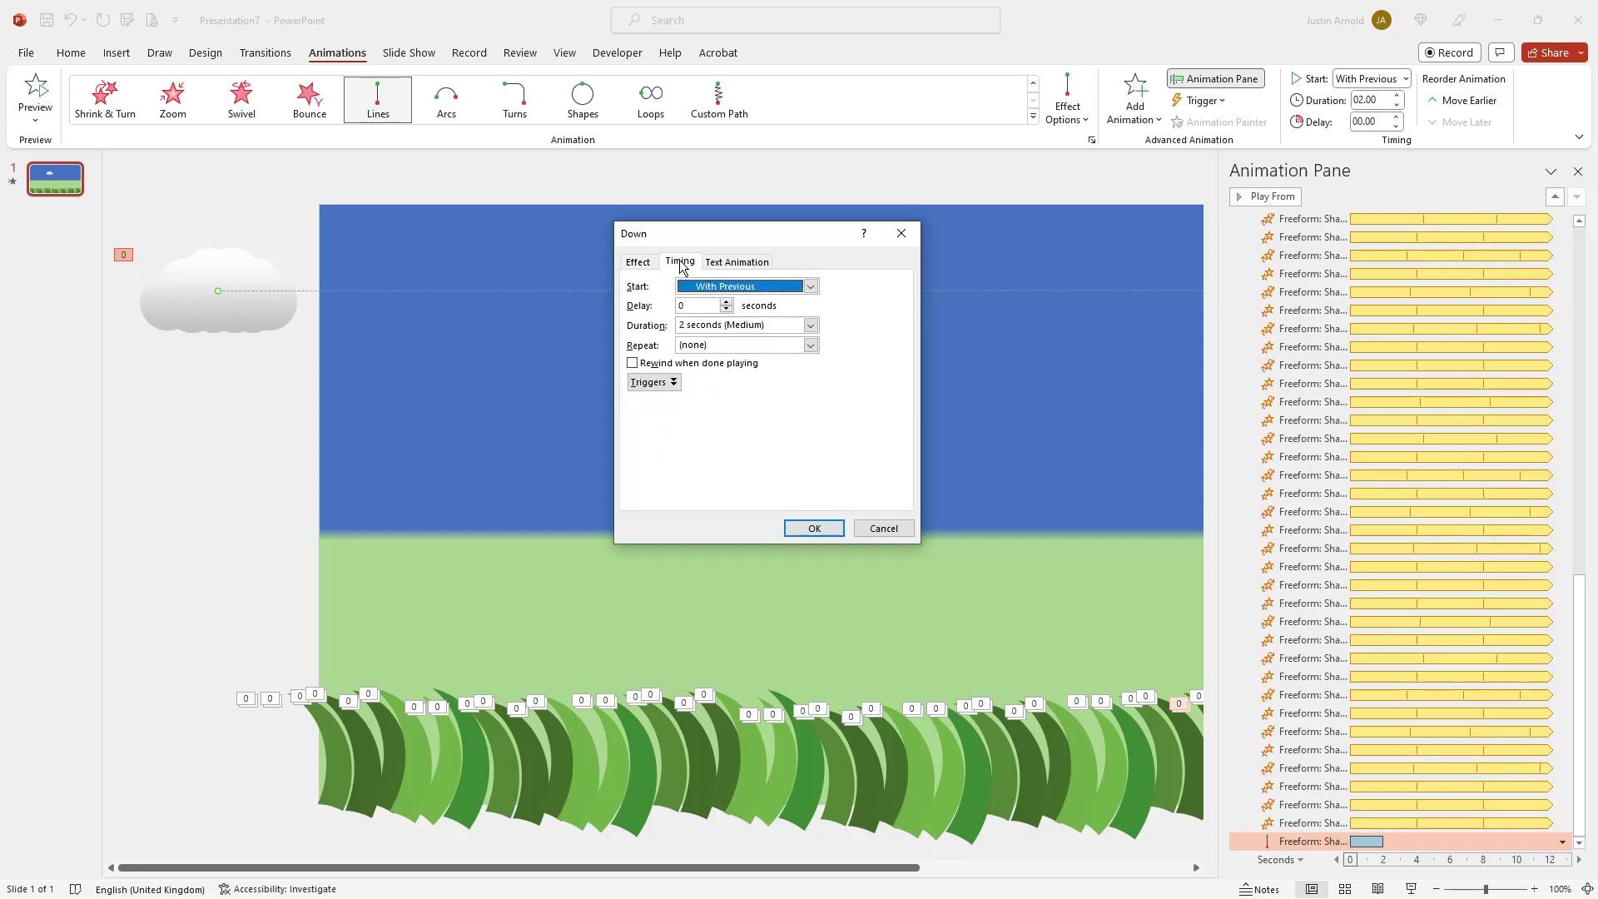
left_click(687, 326)
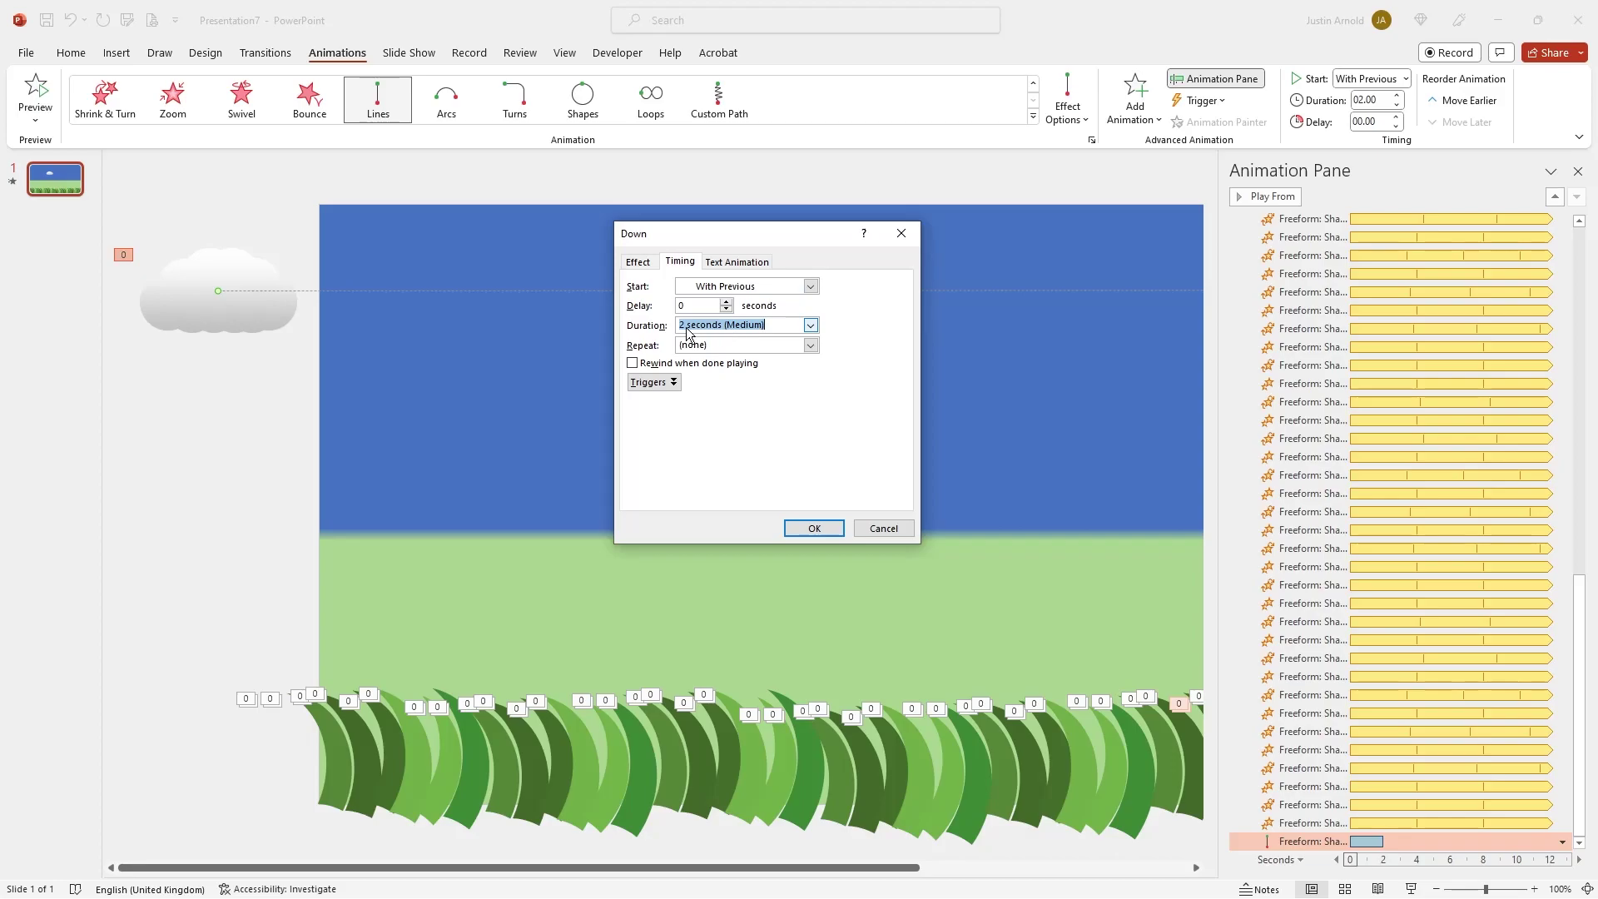
type("15")
left_click(811, 345)
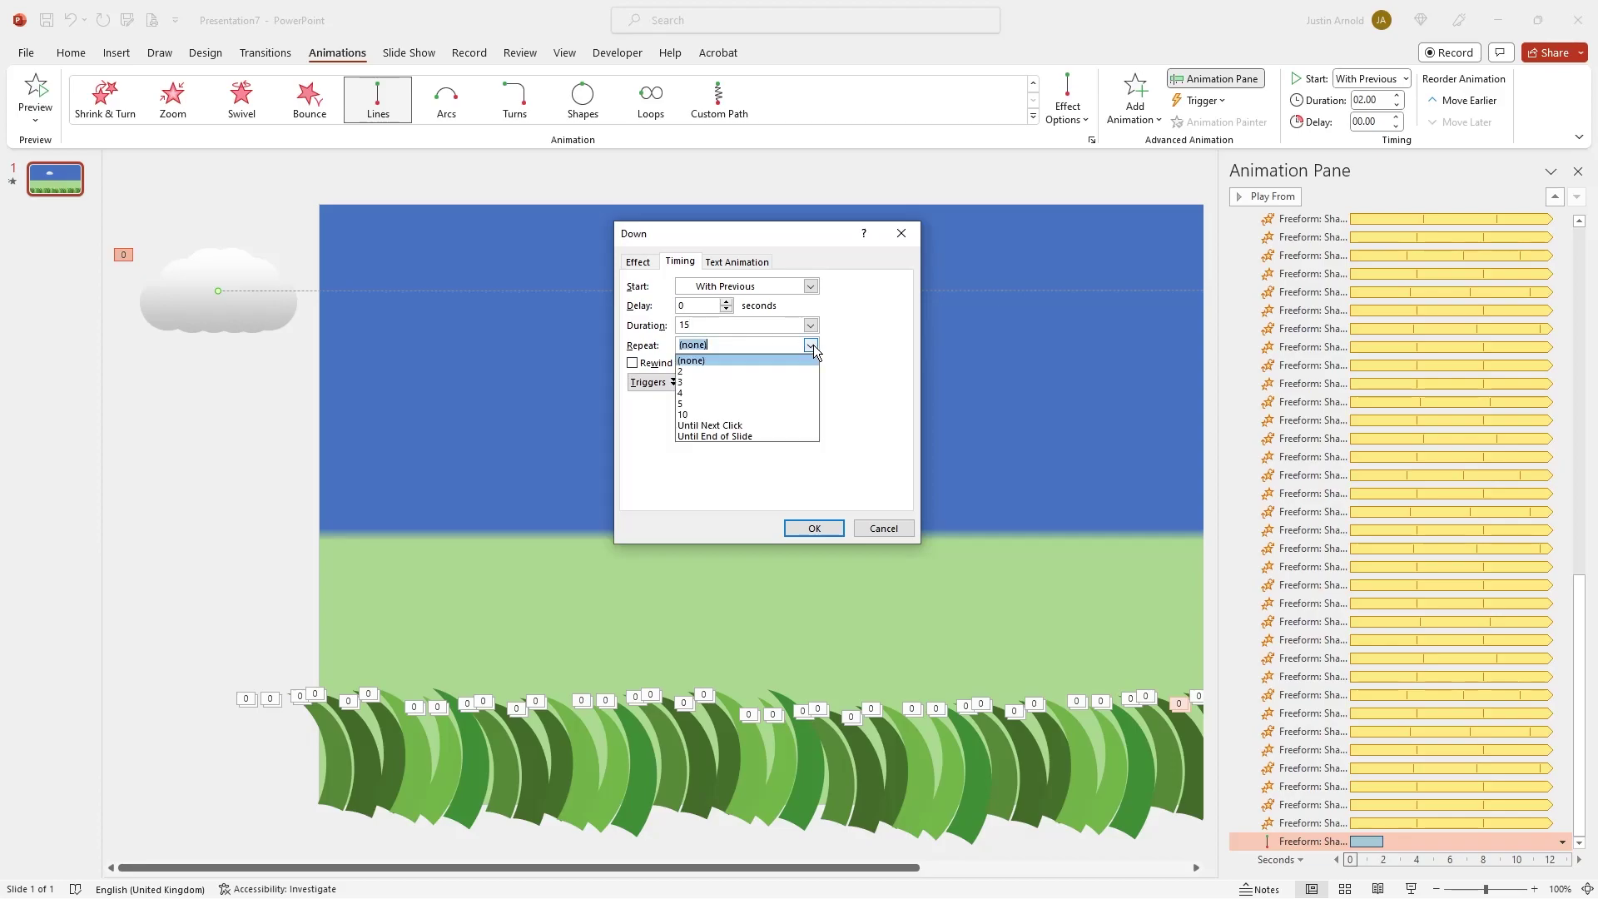
left_click(752, 436)
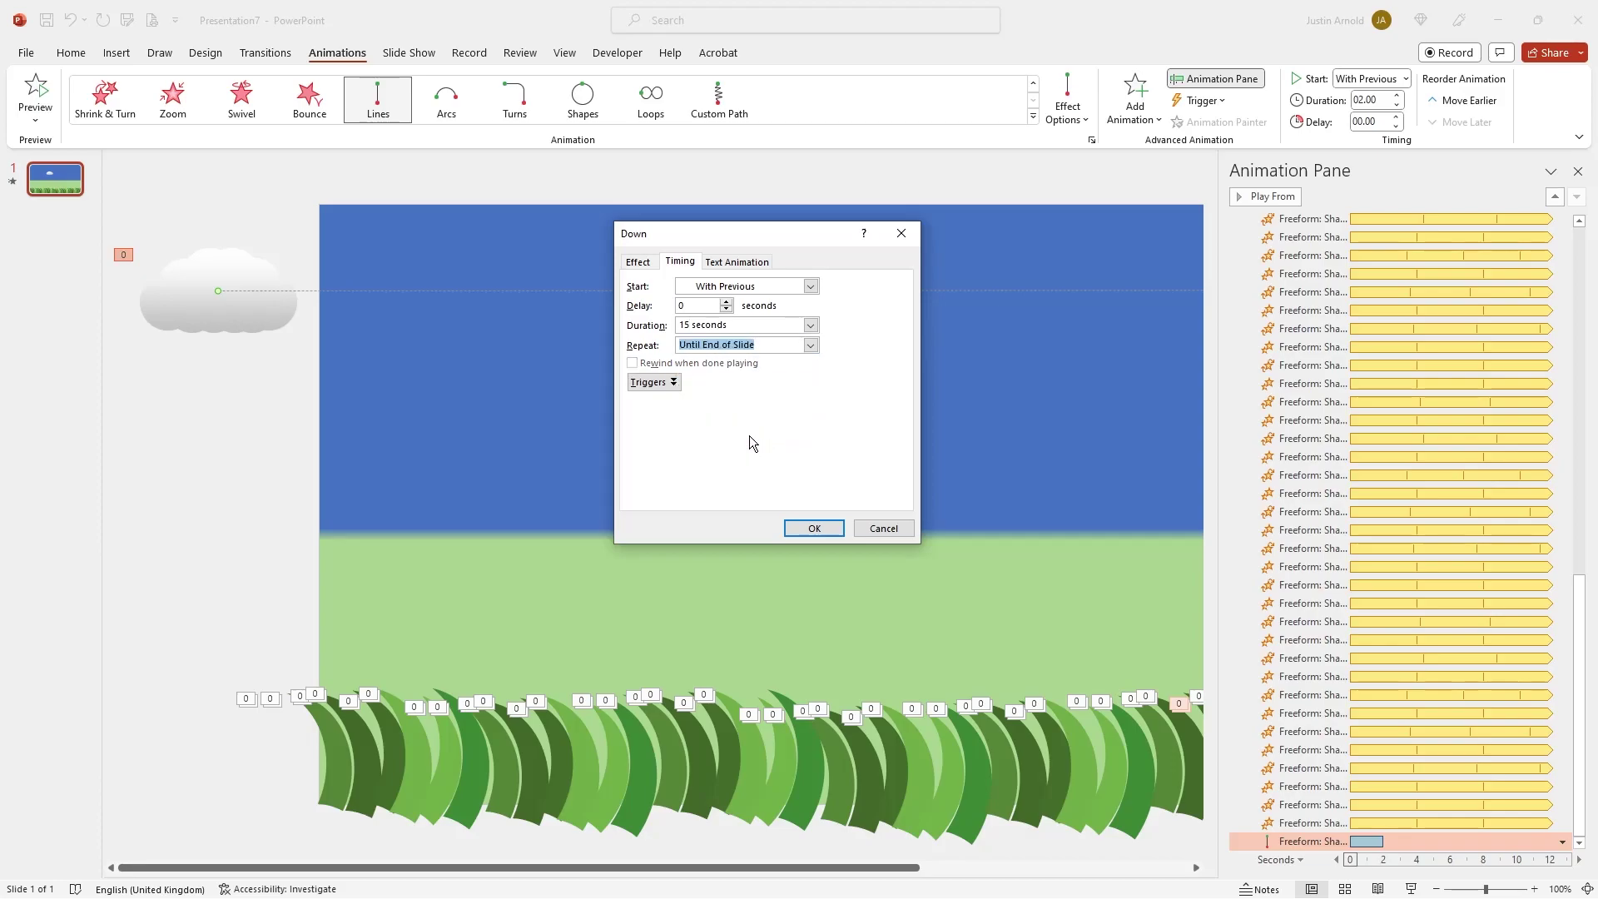
left_click(822, 528)
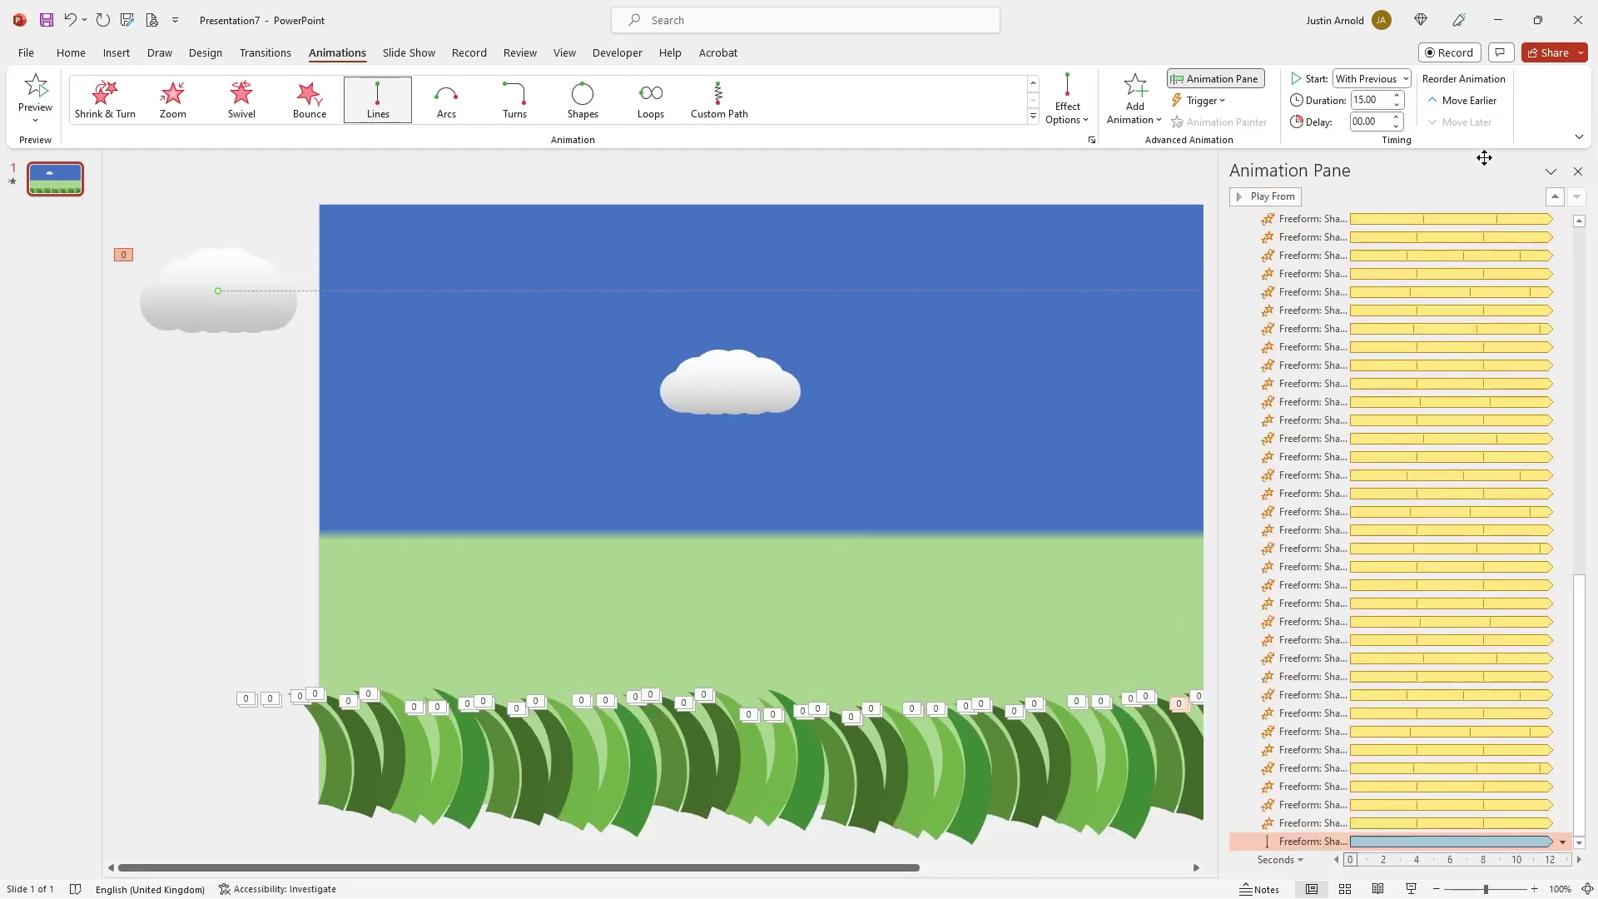
Close the animation list and shift the smaller cloud slightly down and to the left in the sky
left_click(1577, 171)
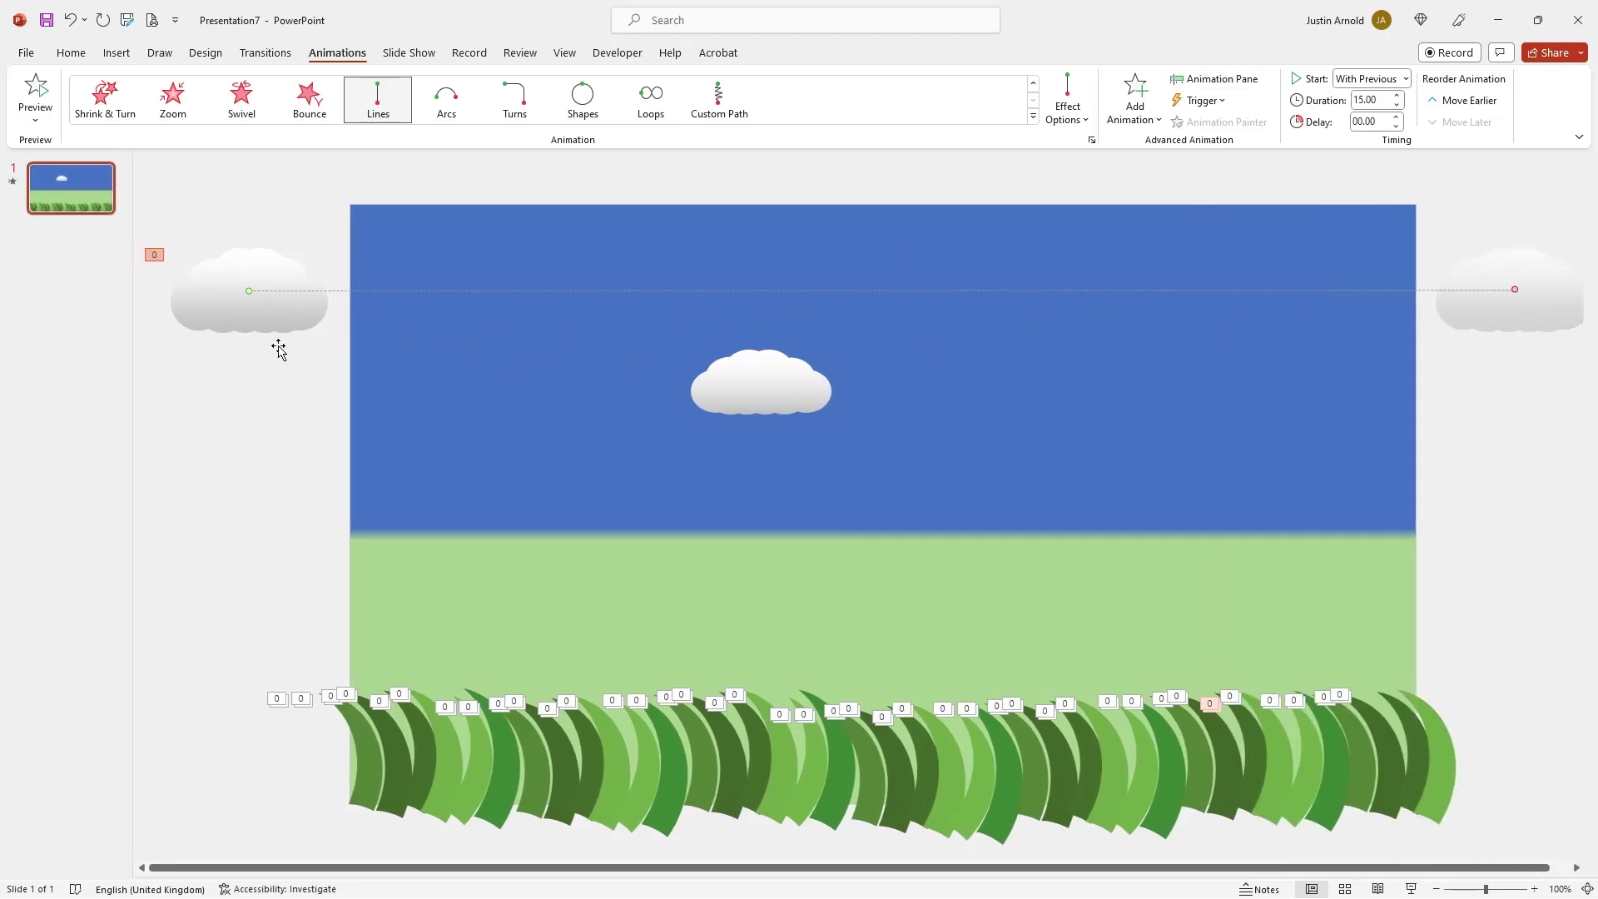
left_click(739, 380)
left_click_drag(738, 381, 694, 393)
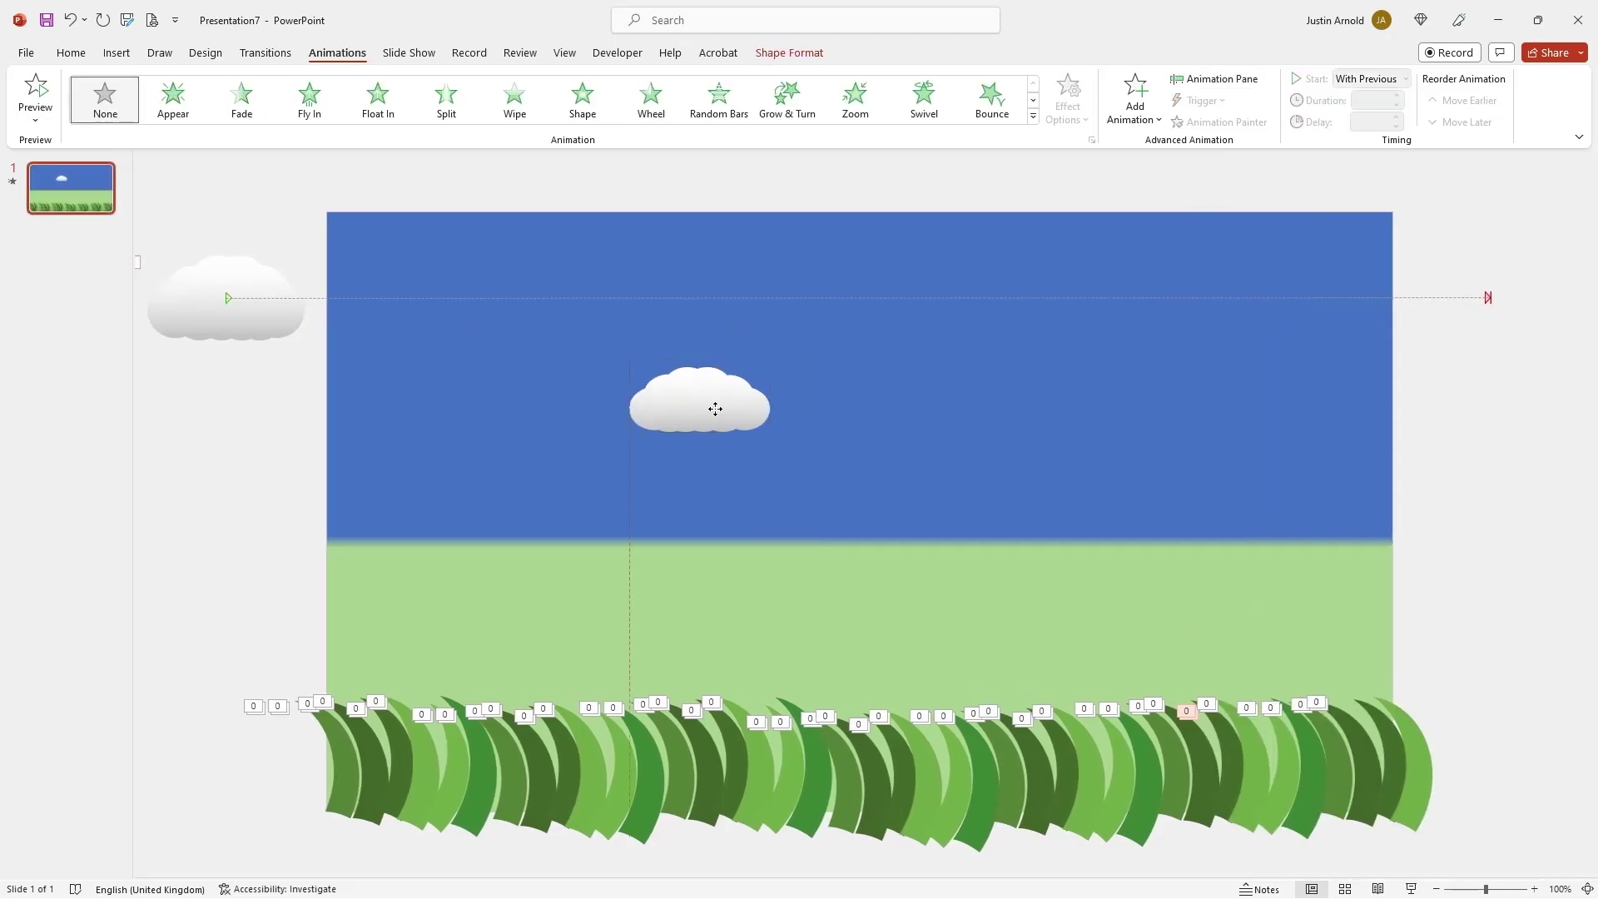
Copy the larger cloud's animation to the smaller cloud with Animation Painter
left_click(201, 310)
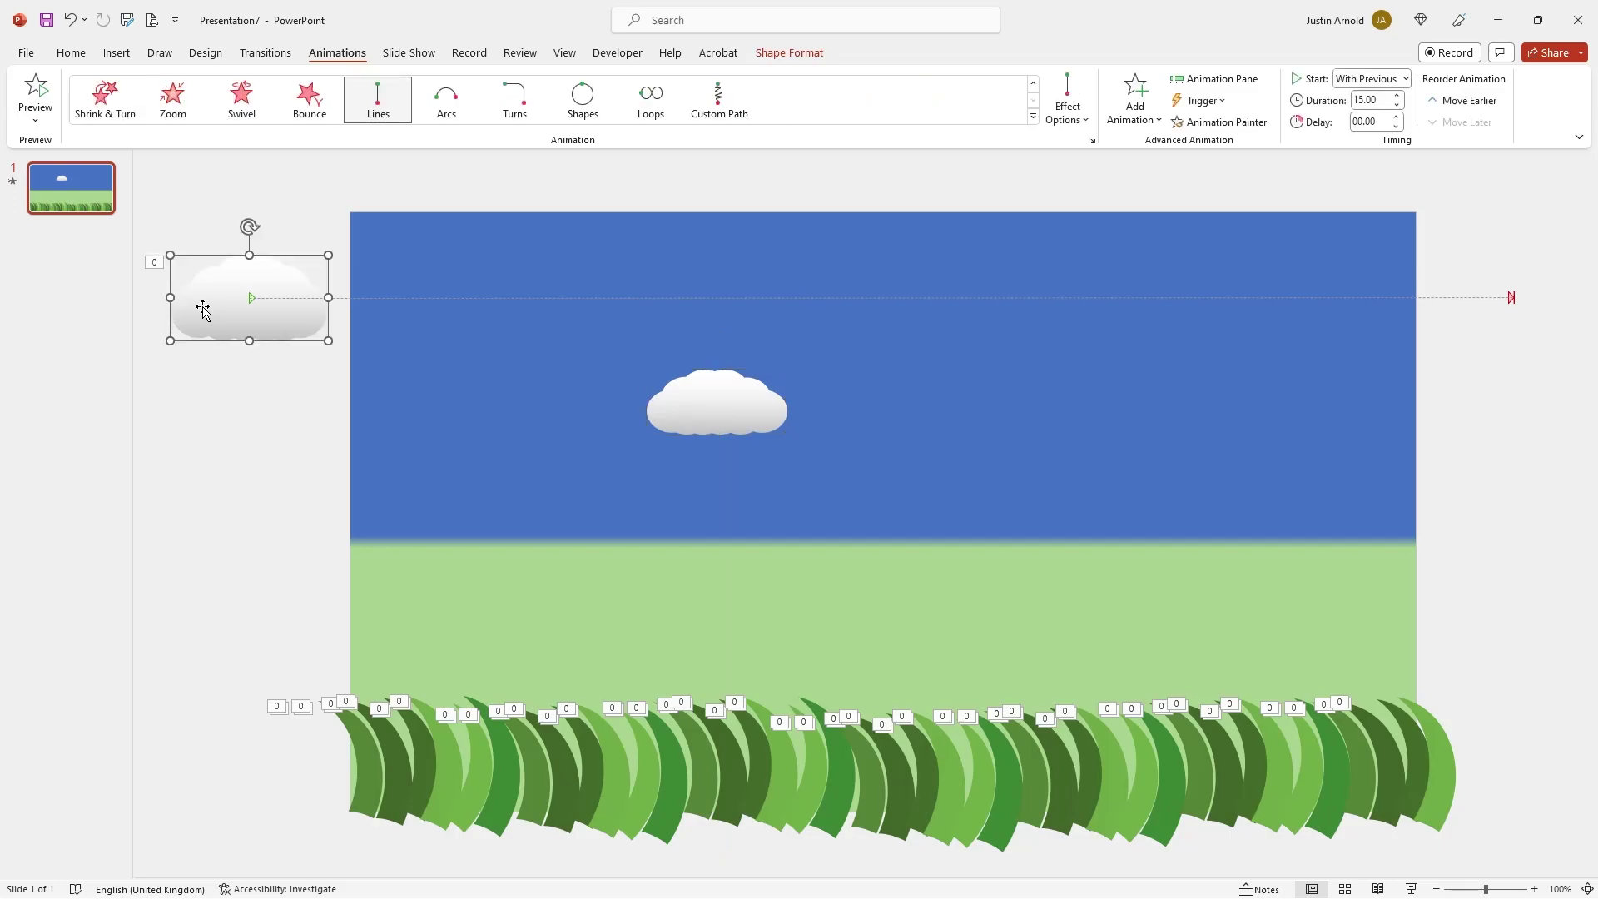
left_click(1248, 121)
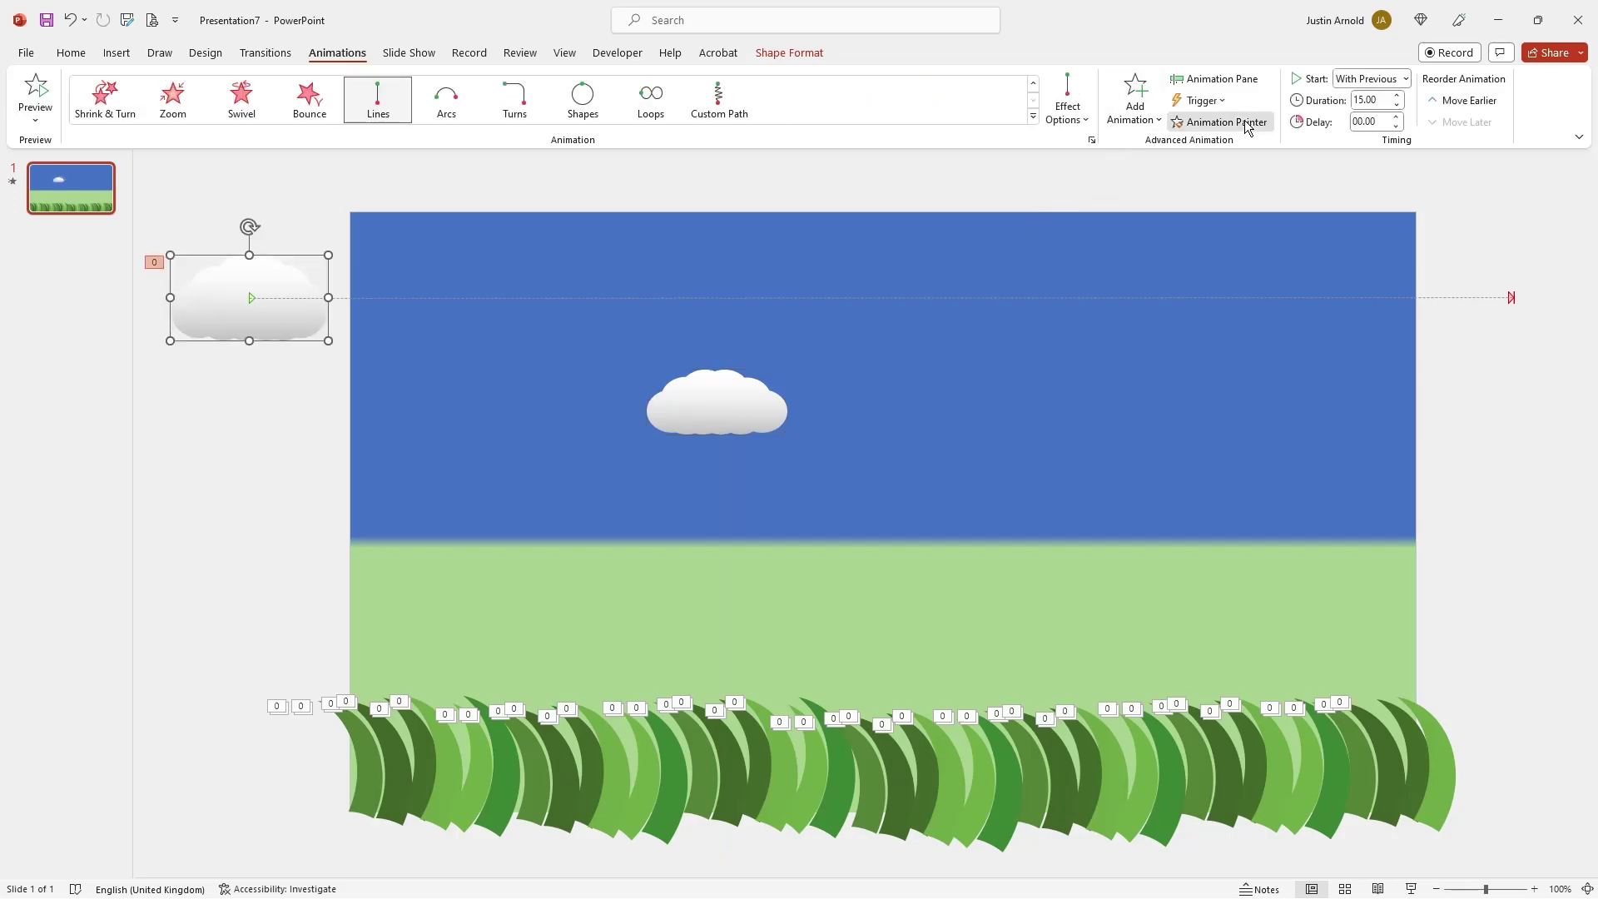
left_click(721, 401)
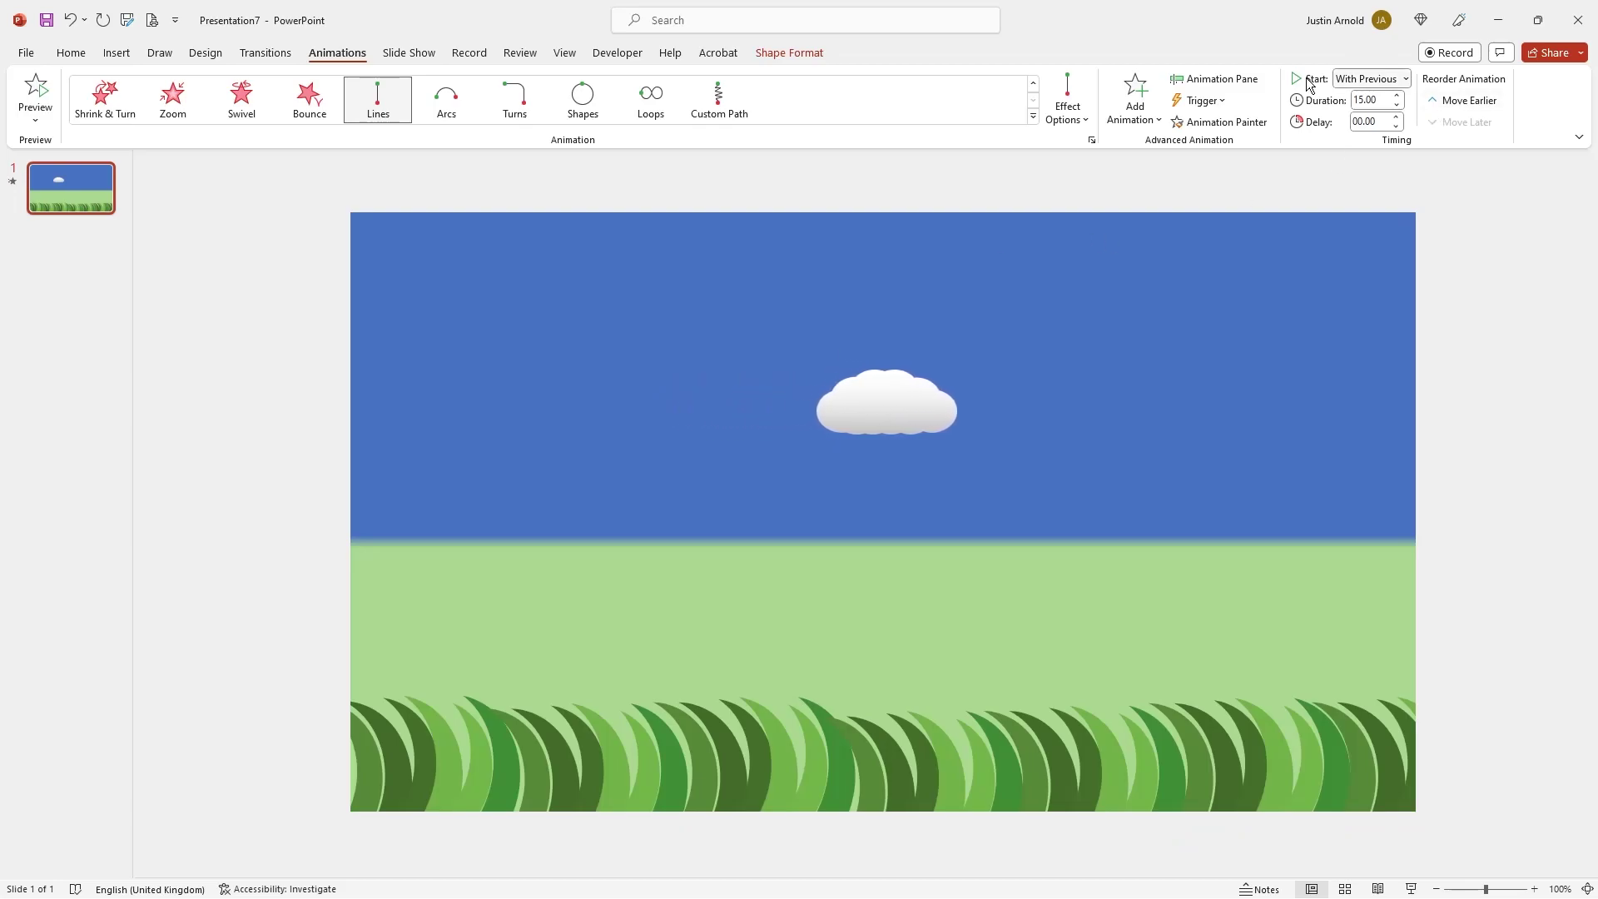
Move the smaller cloud well off the slide's left edge and extend its motion path horizontally to end beyond the right edge
left_click(1217, 79)
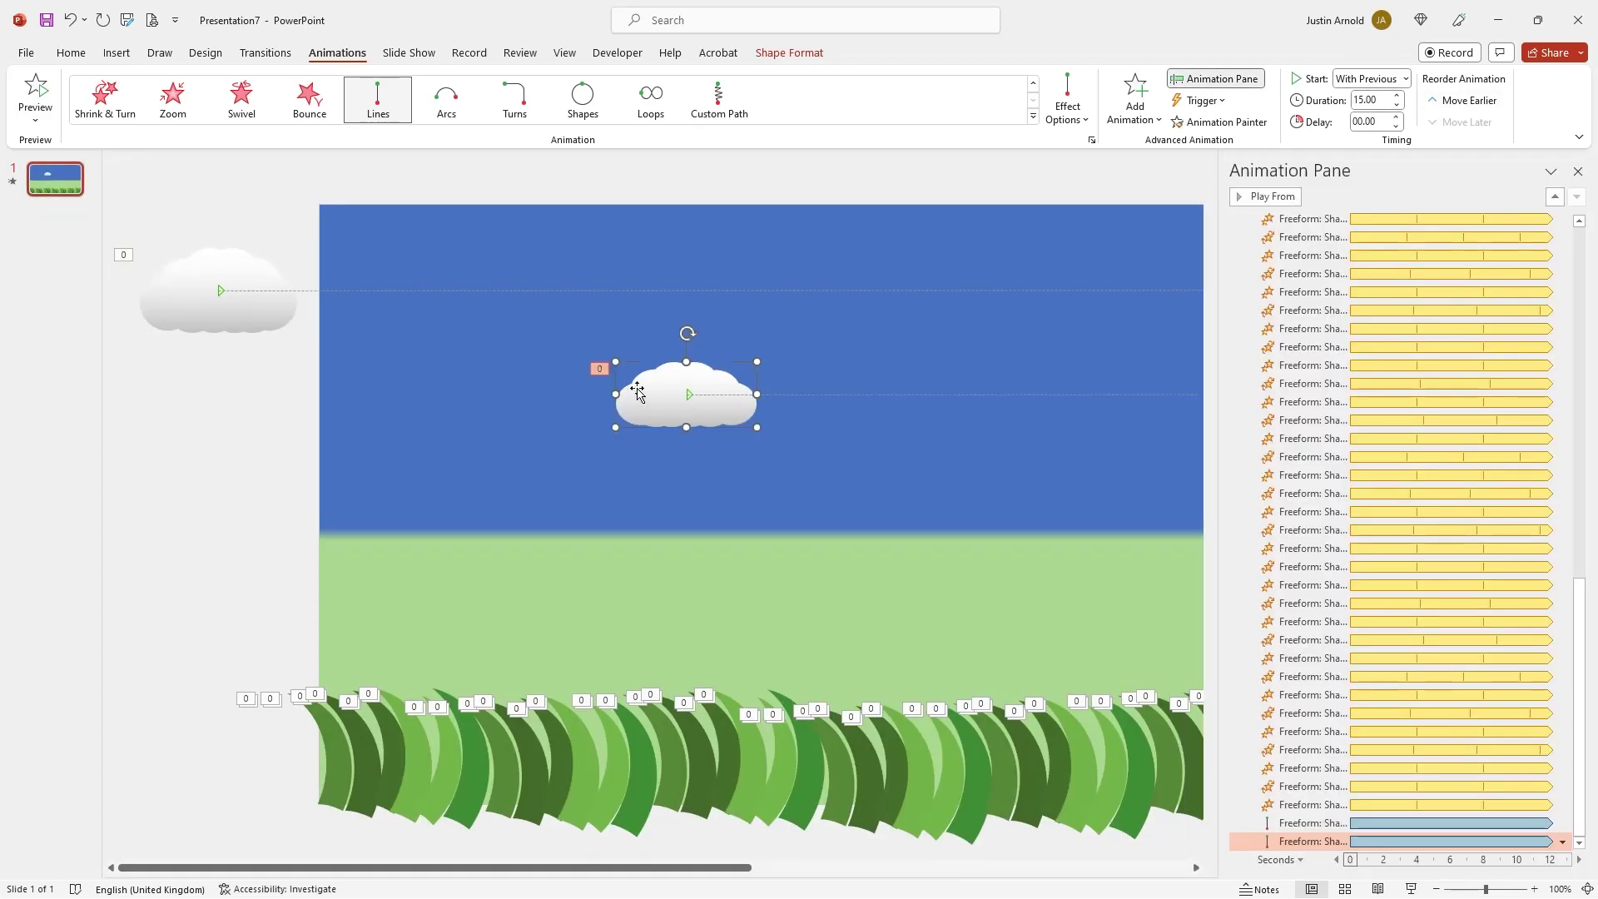
scroll(917, 422, "down", 3, "ctrl")
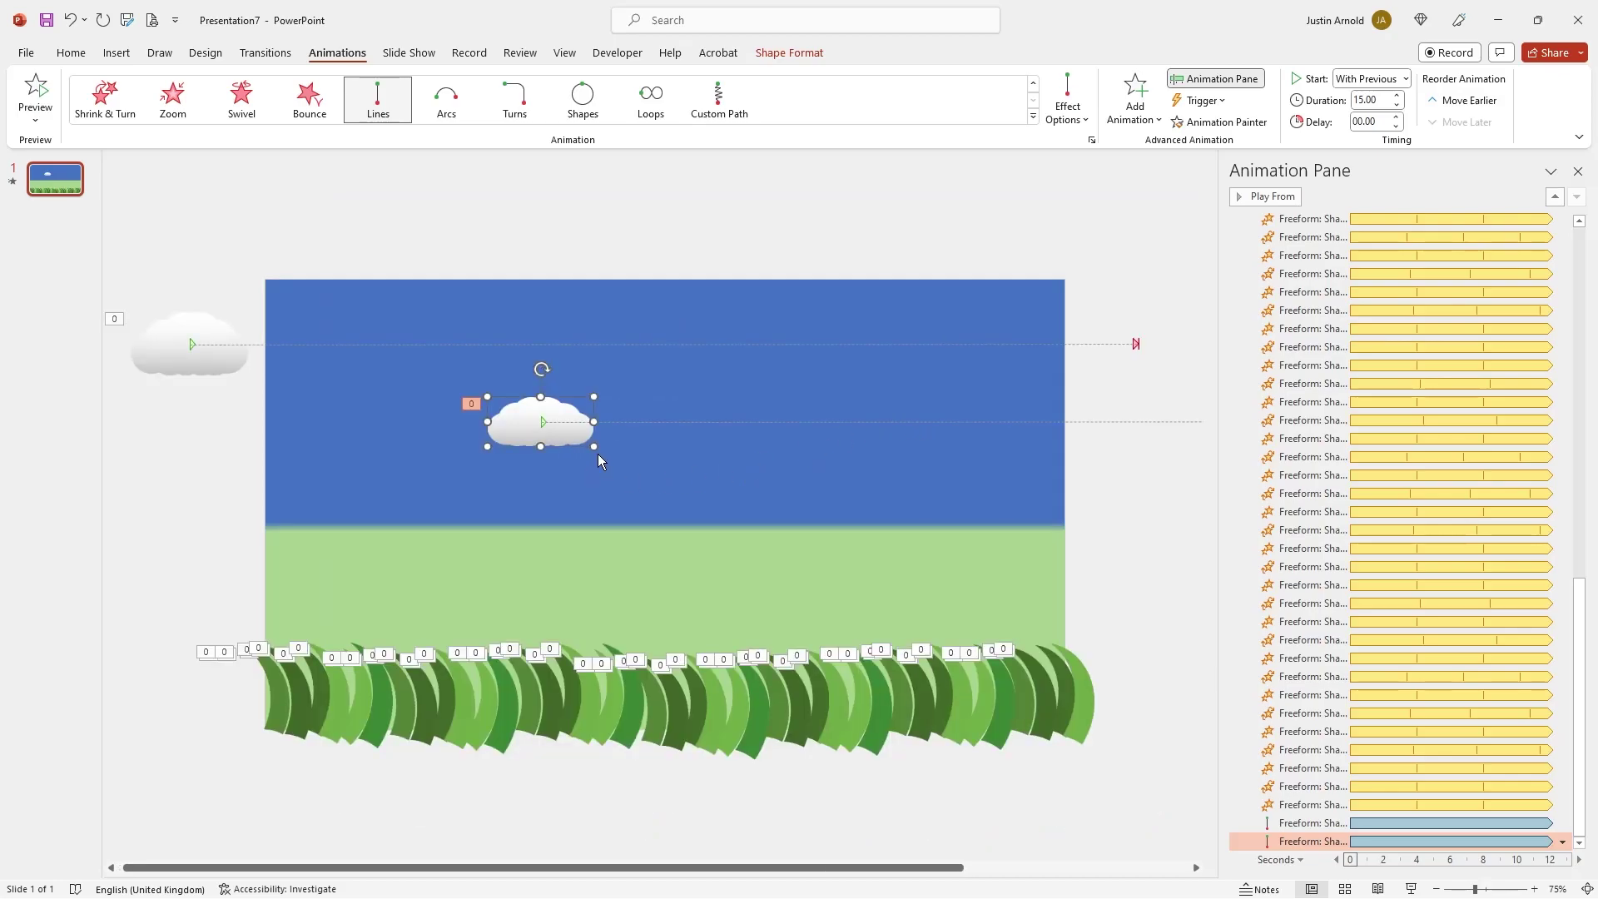
scroll(649, 454, "down", 1, "ctrl")
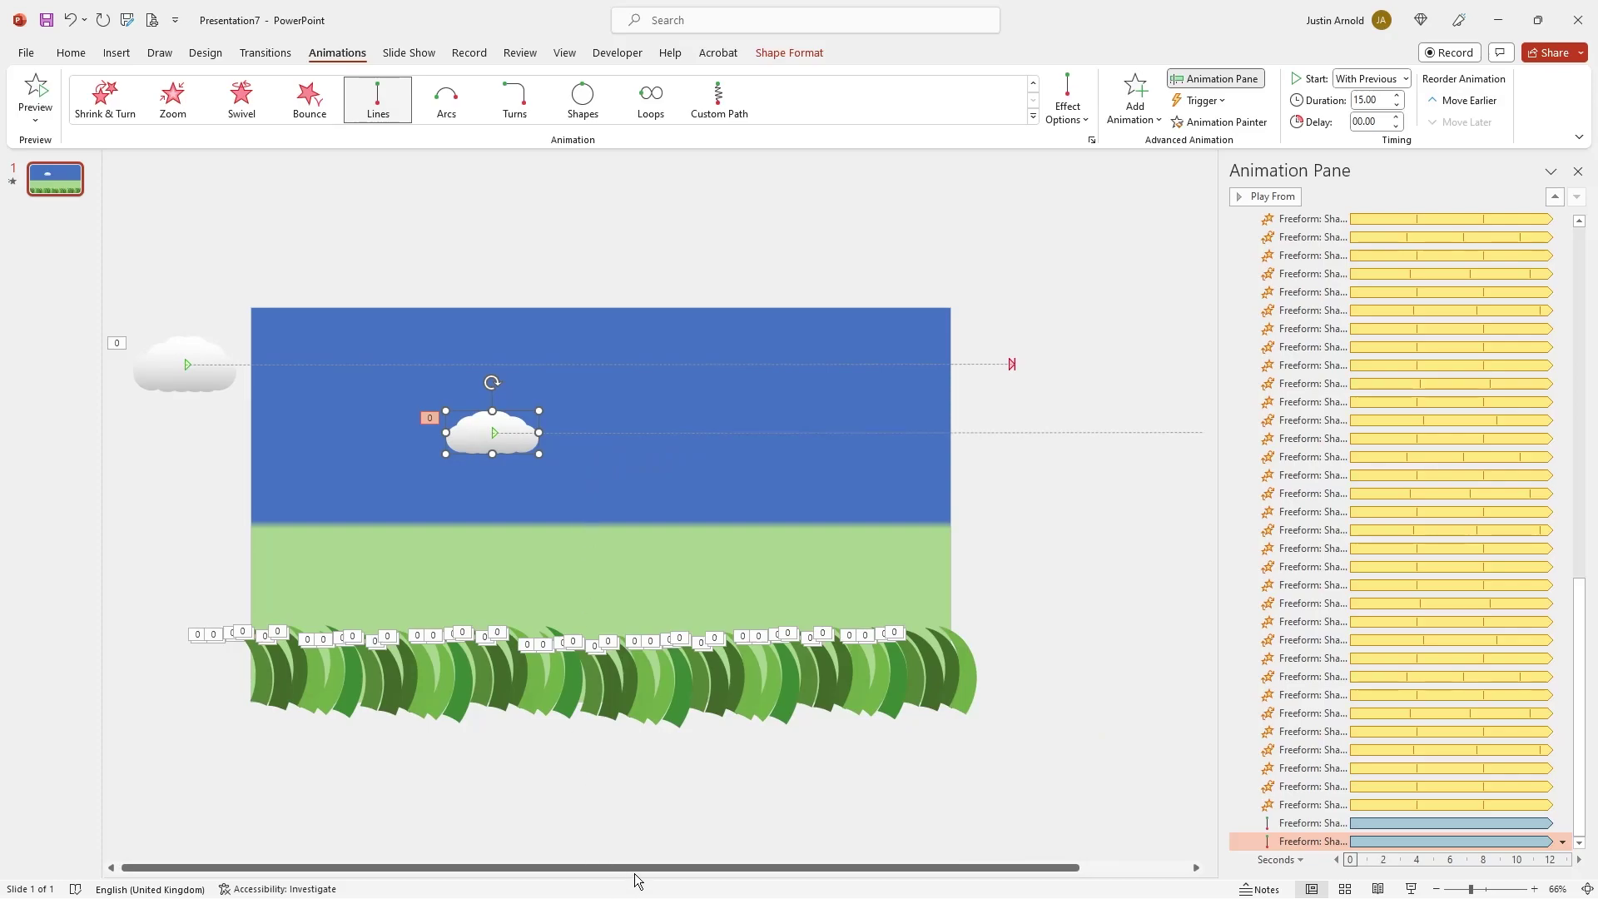
scroll(644, 526, "down", 2, "ctrl")
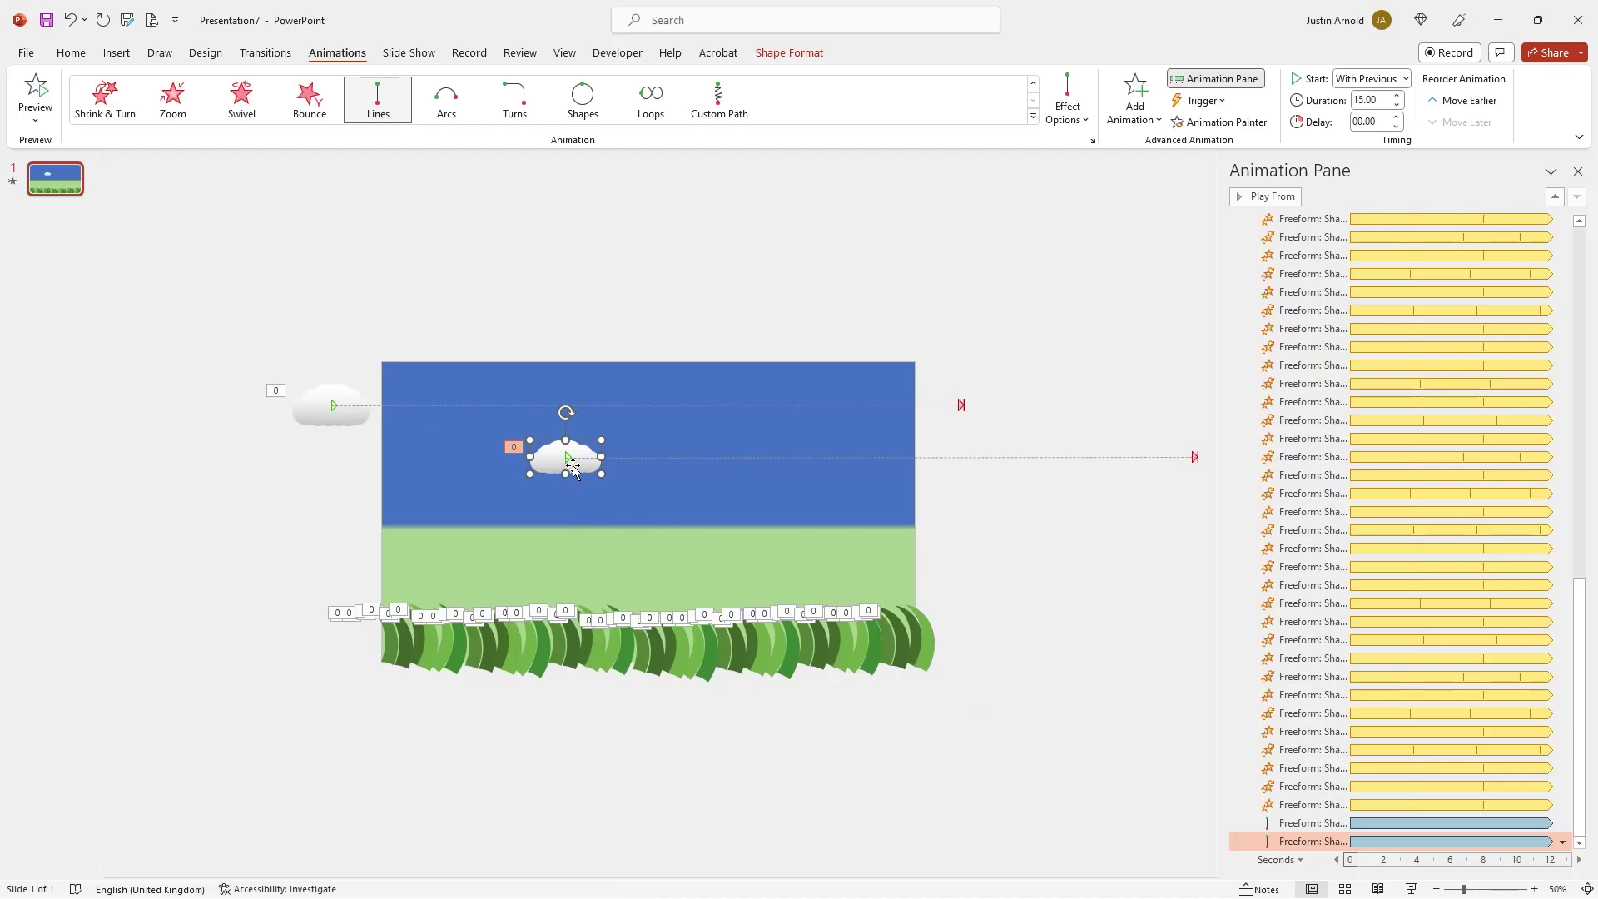
left_click_drag(577, 467, 192, 471)
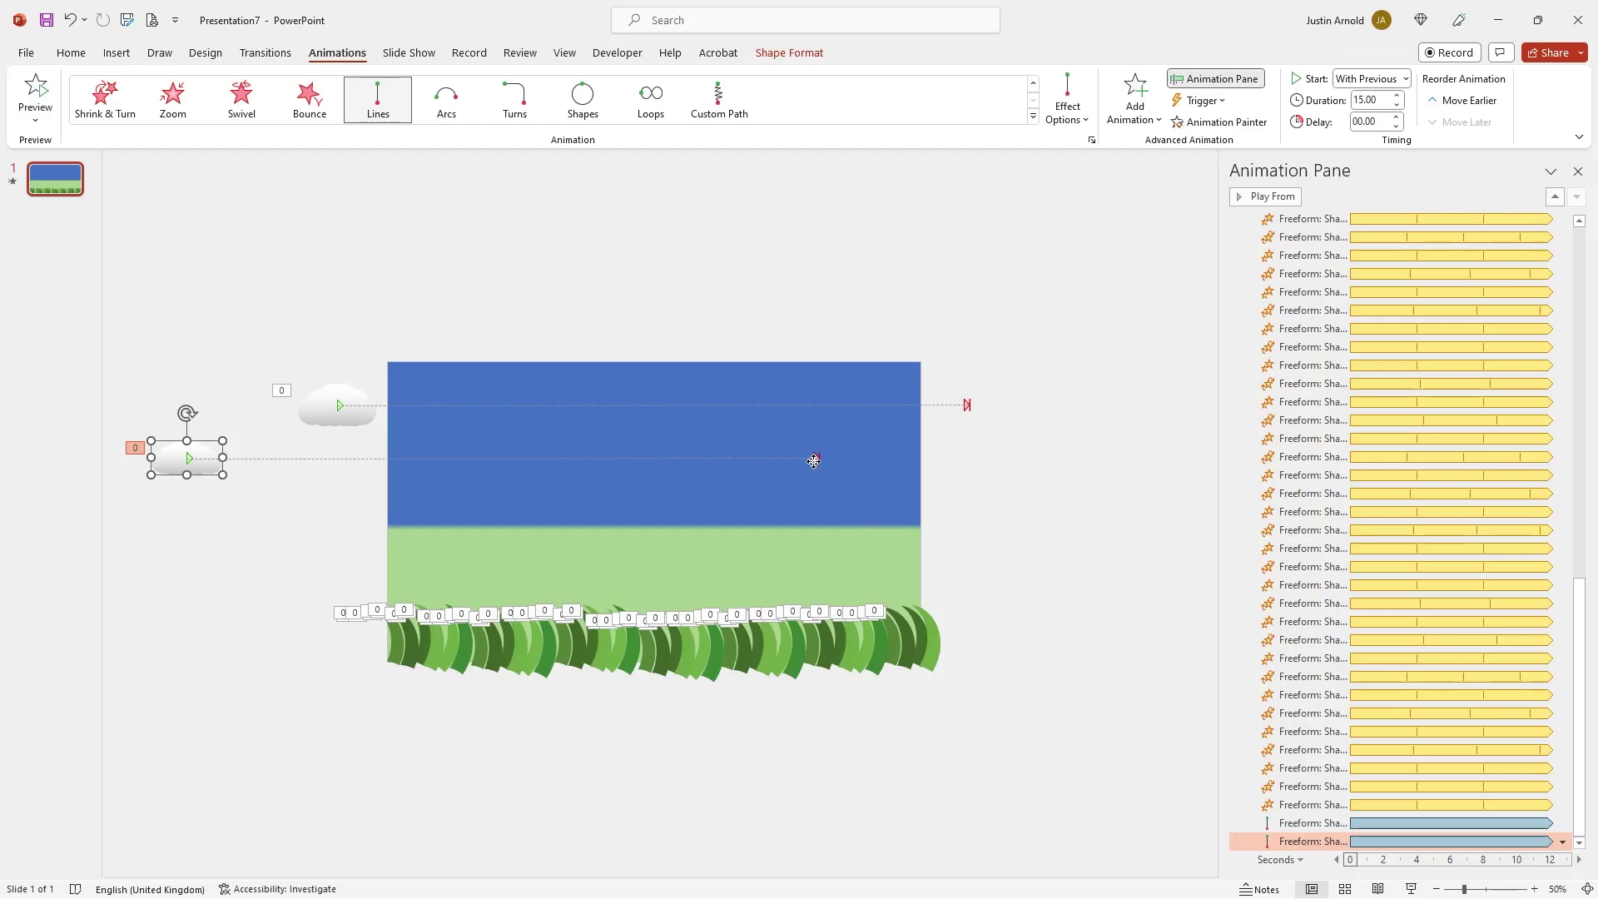
left_click(813, 459)
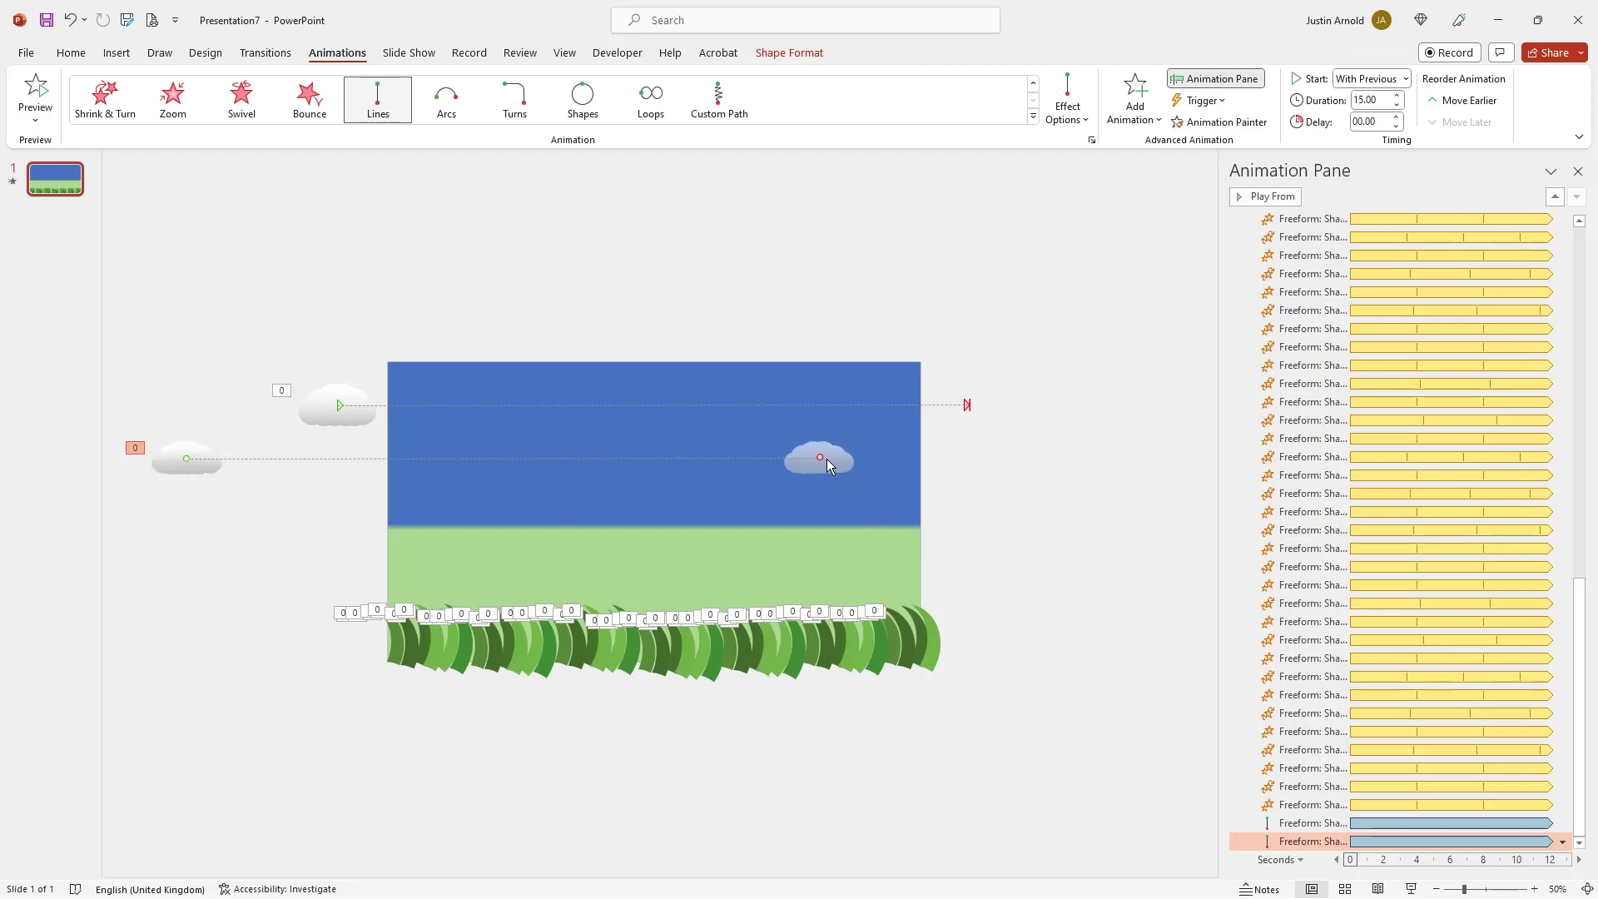
left_click_drag(820, 458, 1079, 456)
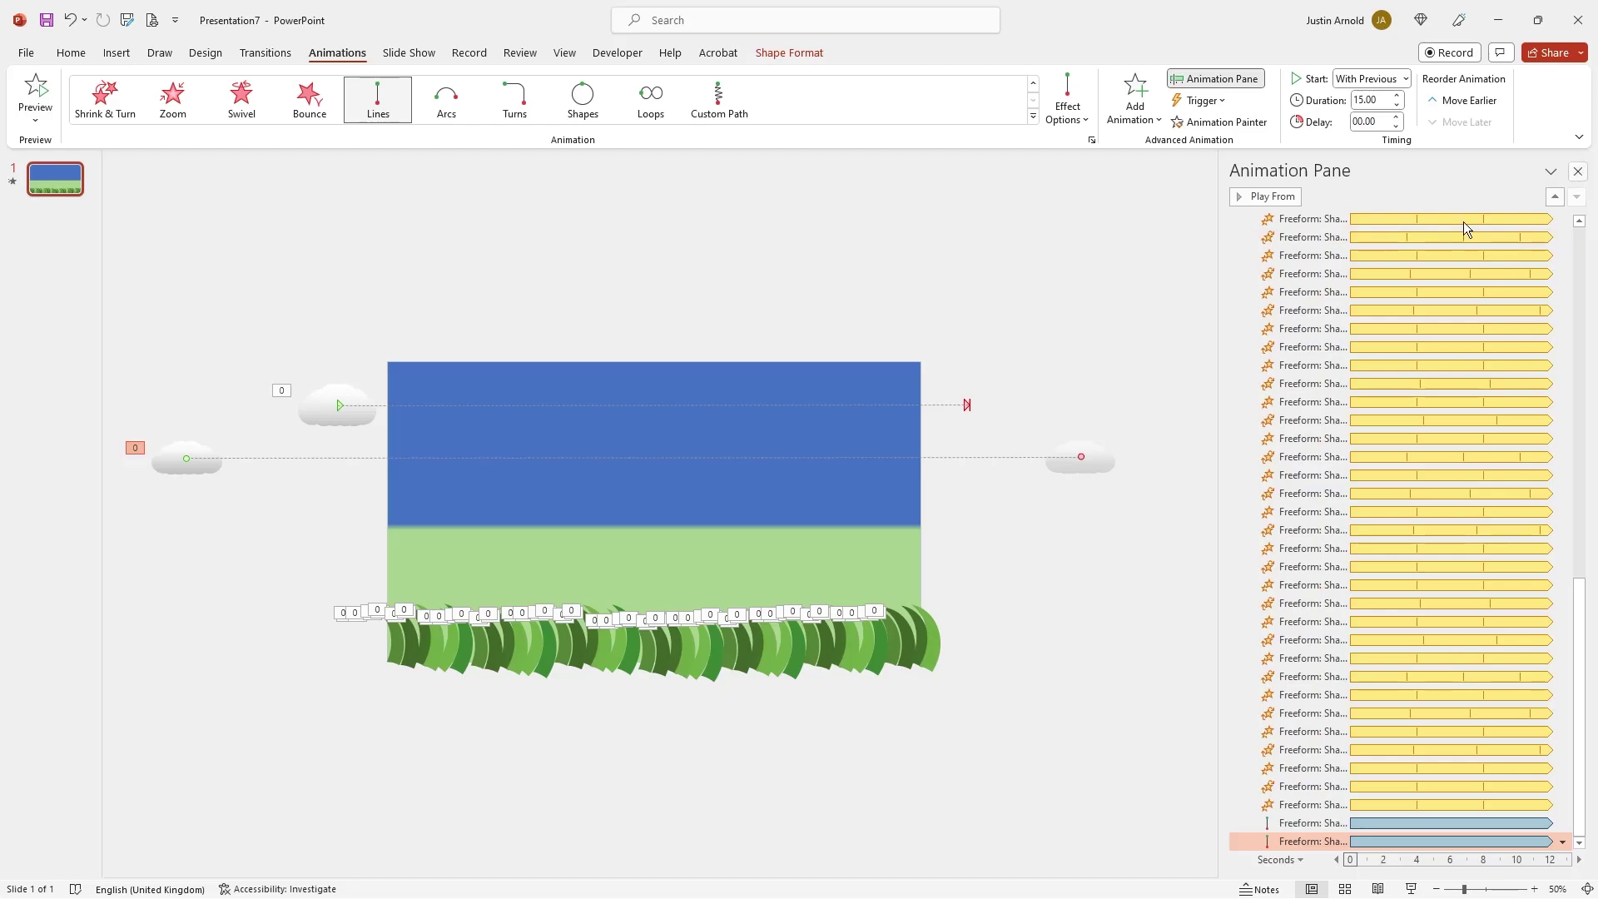
Close the animation list and play the slide show to check both clouds drifting across the sky
left_click(1580, 172)
key("F5")
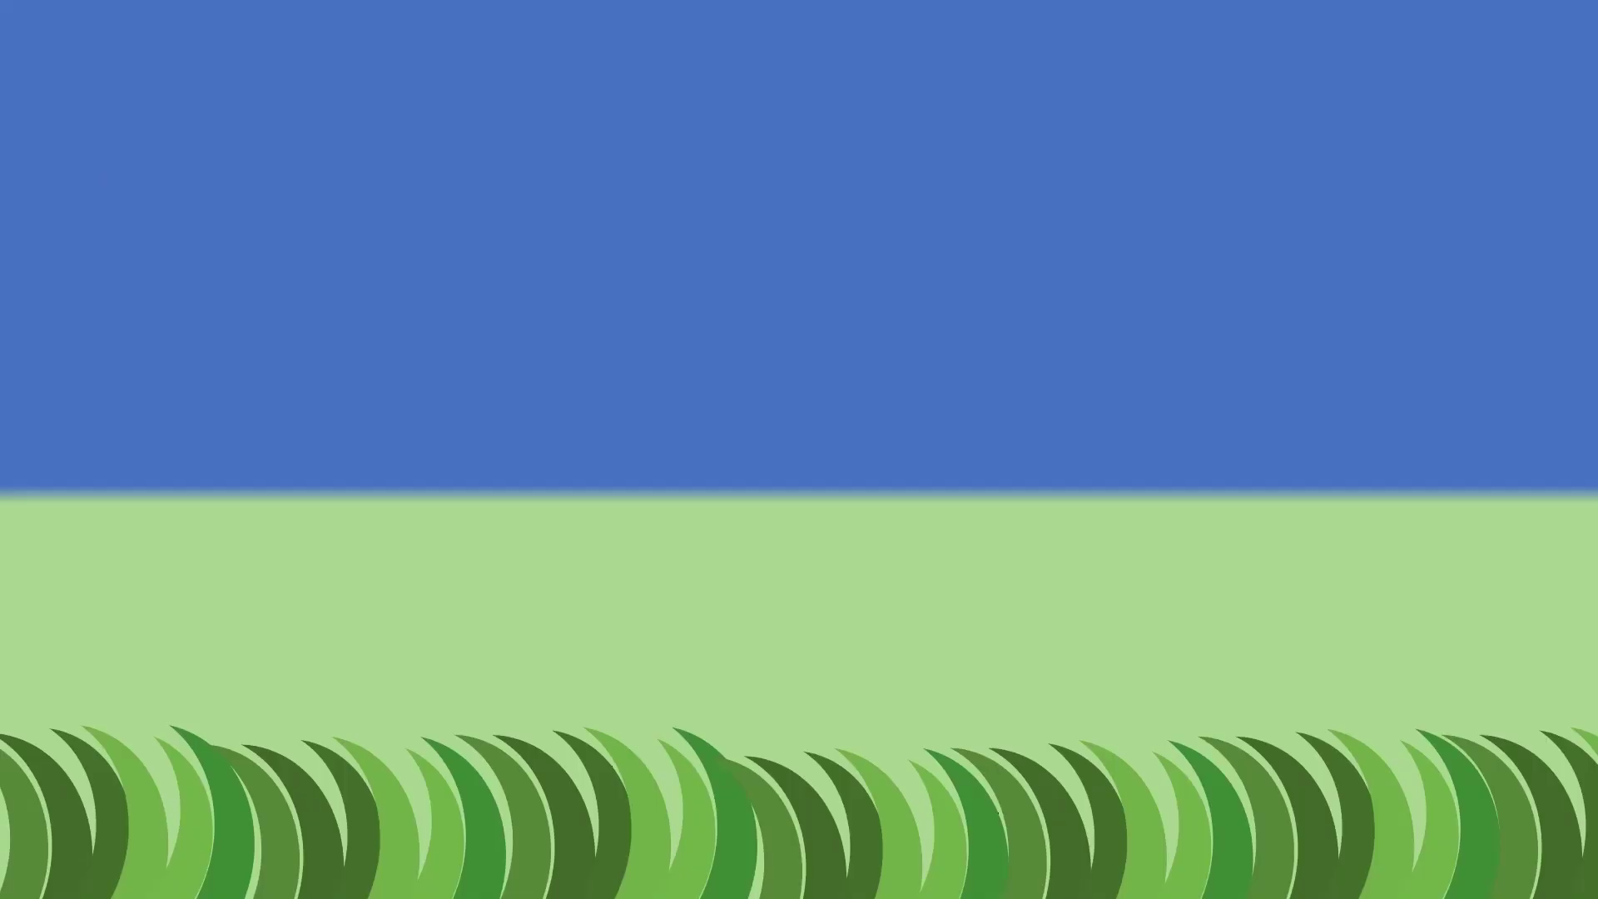
left_click(1152, 455)
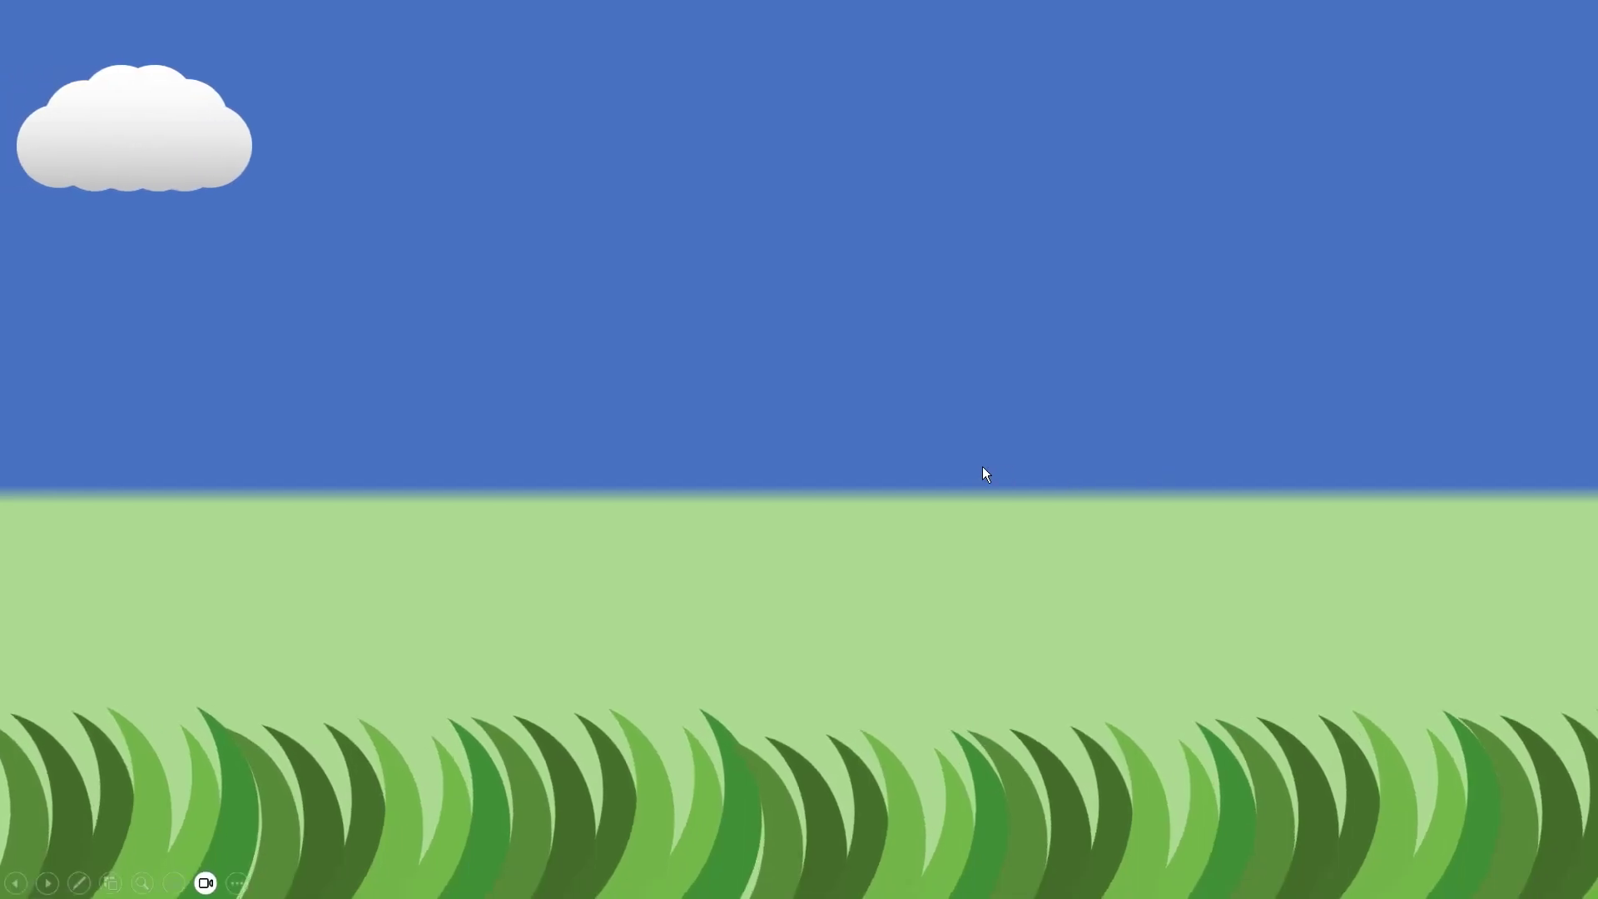
left_click(1423, 458)
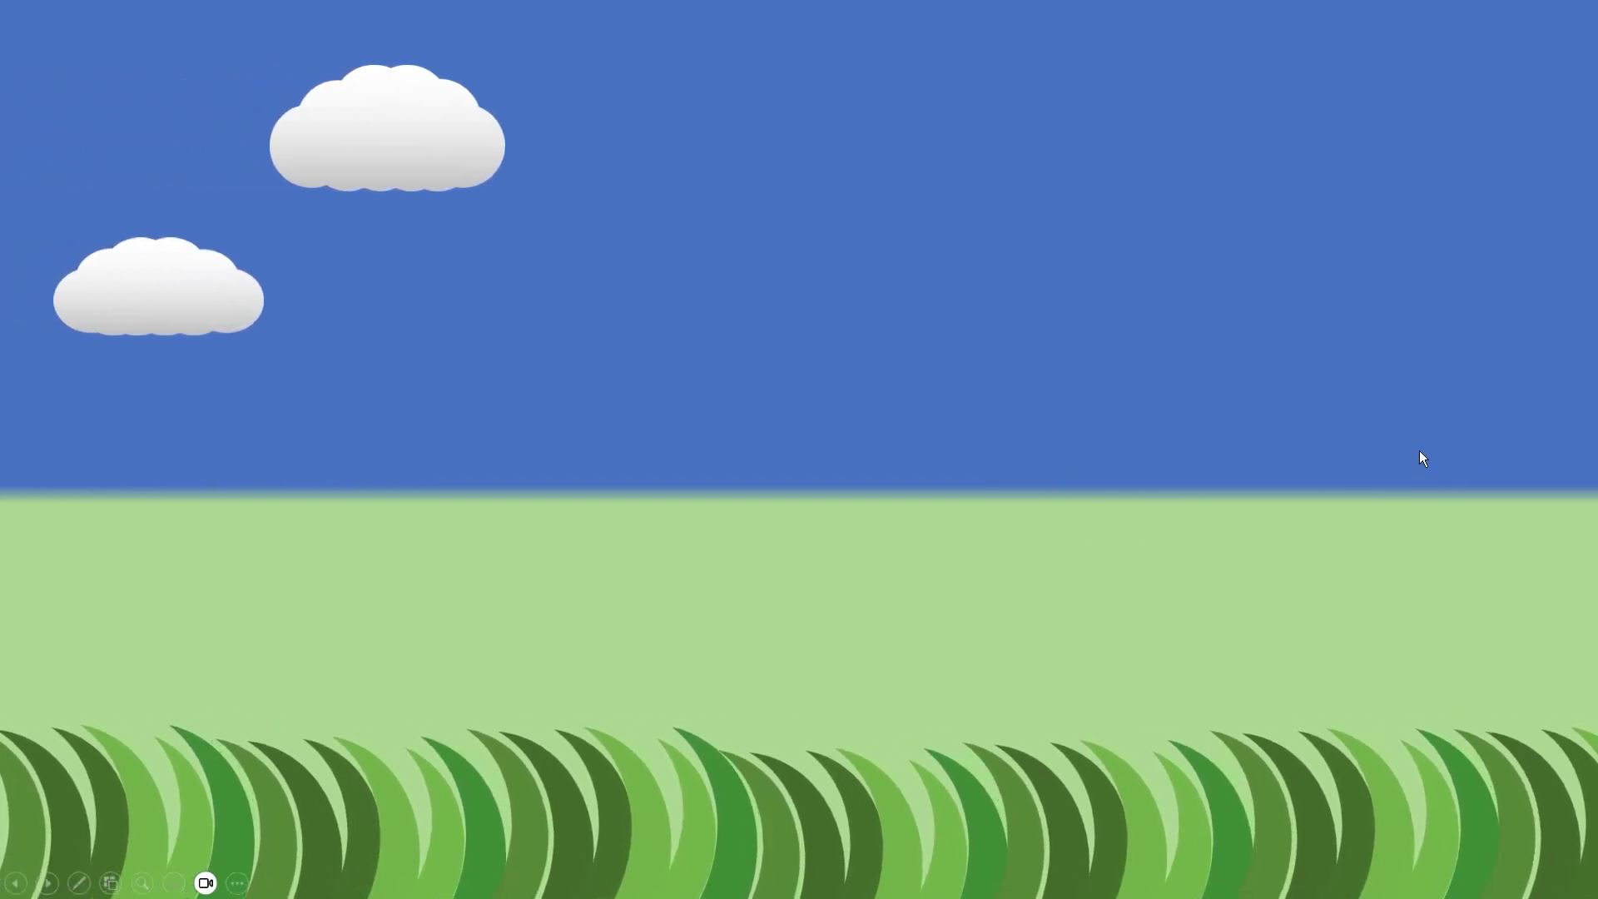